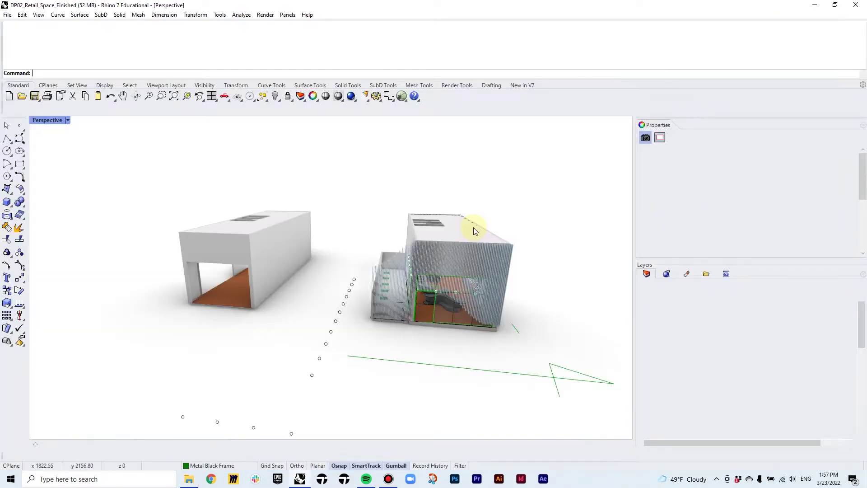
Delete the plain white building shell standing beside the finished retail building
right_drag(434, 258, 426, 235)
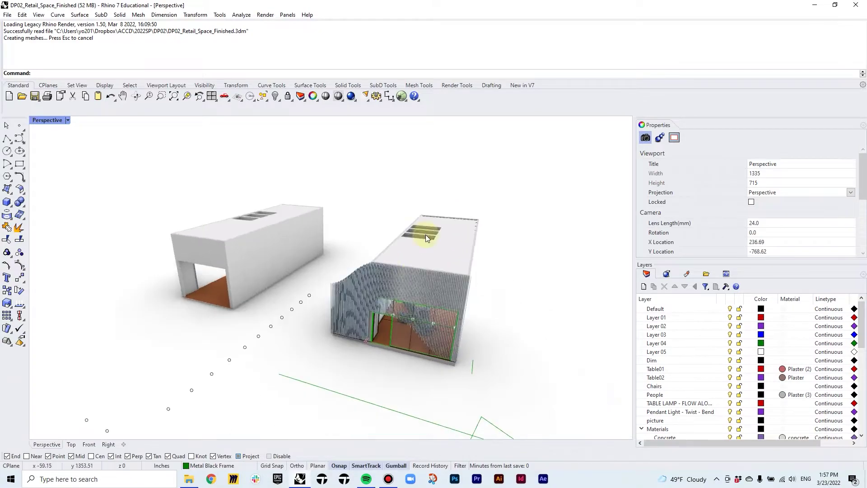
right_drag(403, 277, 454, 243)
scroll(433, 246, up, 10)
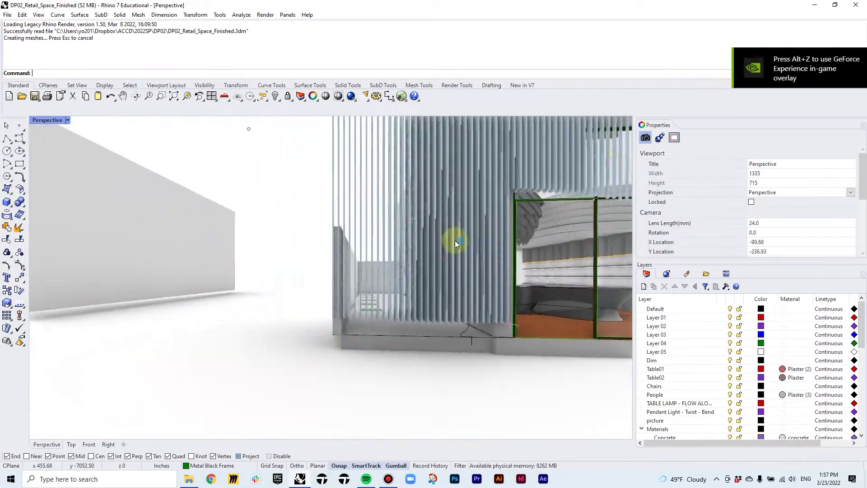
scroll(454, 242, down, 10)
right_drag(378, 279, 327, 260)
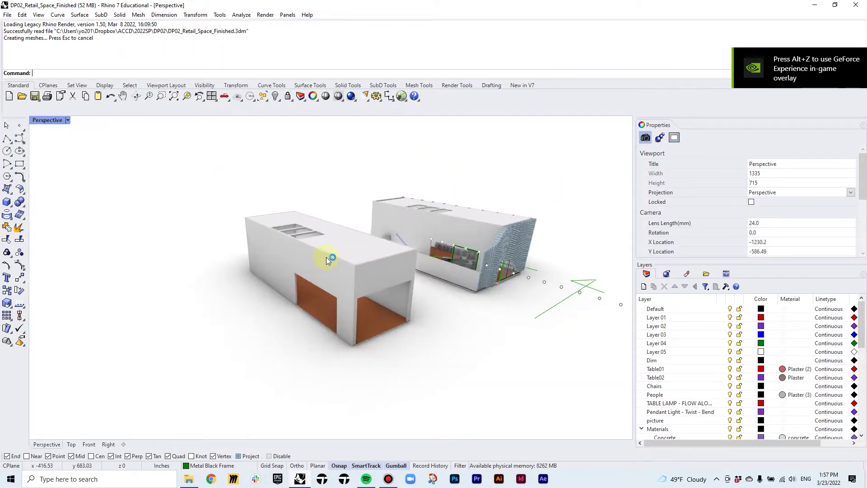
right_drag(392, 298, 385, 229)
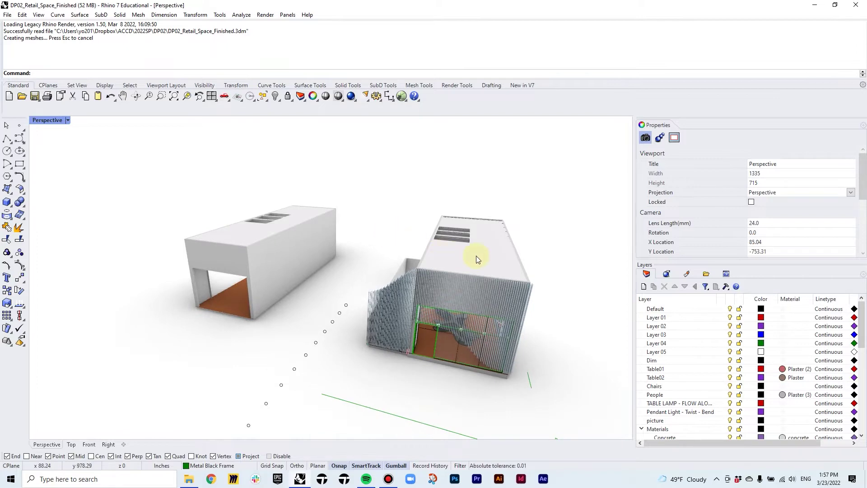
shift+right_drag(477, 255, 314, 165)
drag(311, 161, 131, 401)
key(Delete)
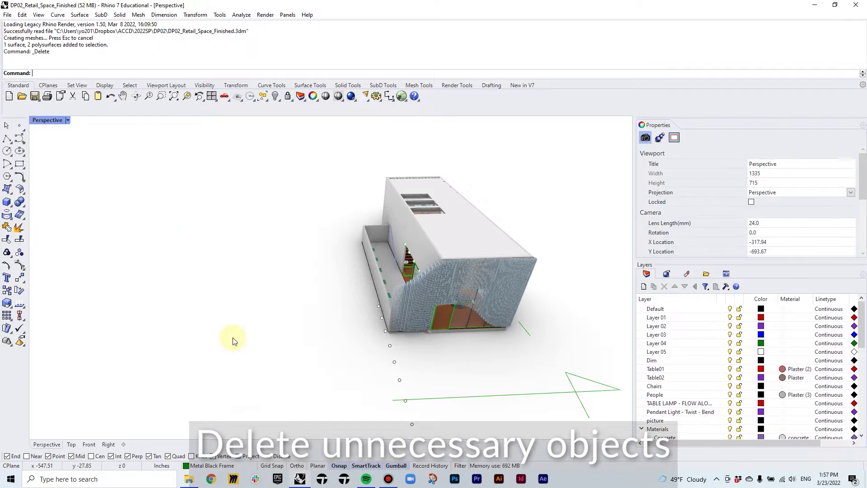
Select all curves in the model with SelCrv and hide them
right_drag(526, 285, 343, 300)
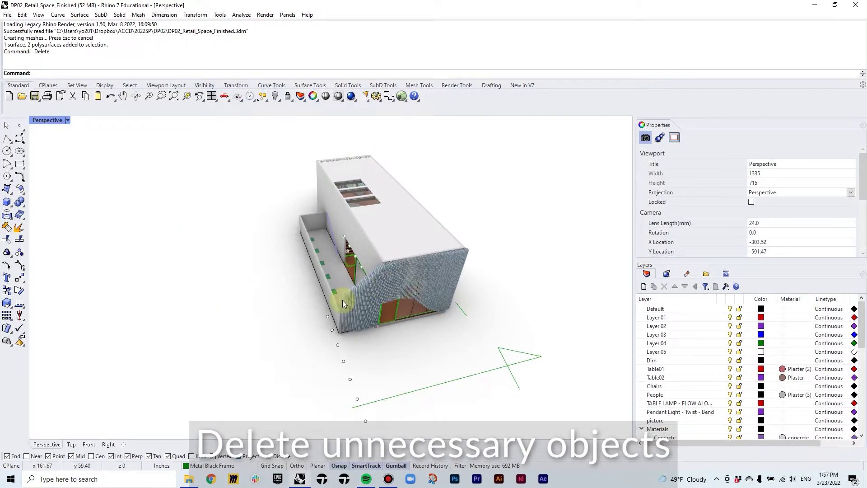
right_drag(411, 241, 426, 252)
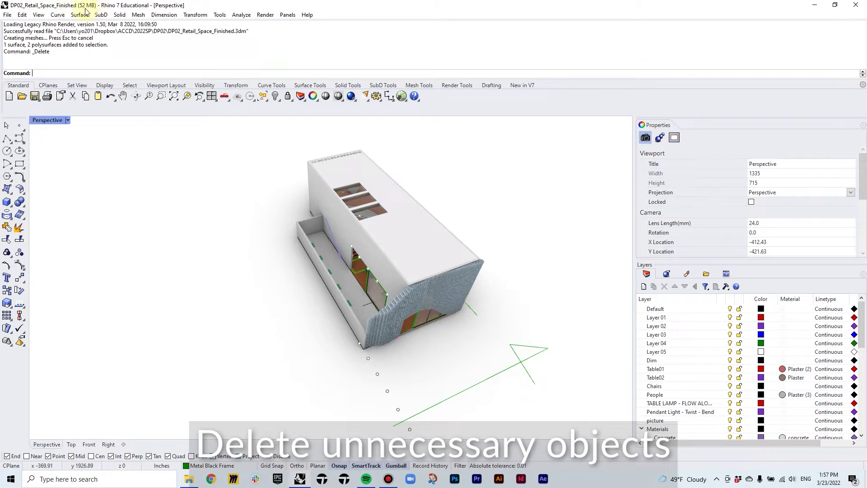
right_drag(462, 164, 384, 234)
scroll(367, 230, up, 5)
scroll(368, 229, down, 5)
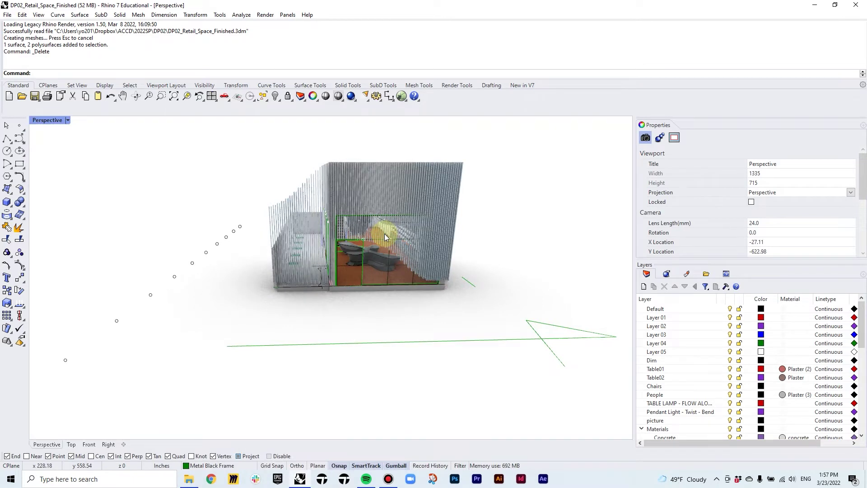
mouse_move(440, 239)
right_down()
mouse_move(423, 237)
mouse_move(430, 237)
mouse_move(422, 244)
mouse_move(439, 239)
mouse_move(426, 227)
mouse_move(445, 253)
mouse_move(426, 267)
mouse_move(407, 262)
mouse_move(437, 247)
right_up()
scroll(439, 239, down, 2)
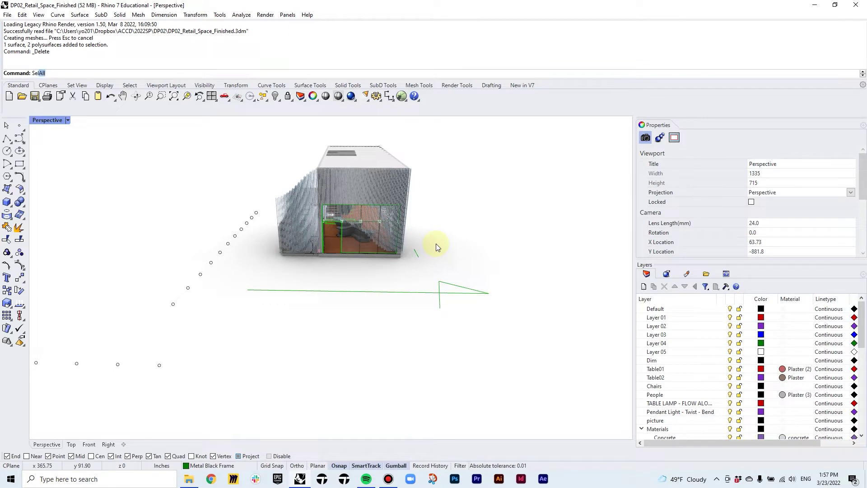
text(Crv)
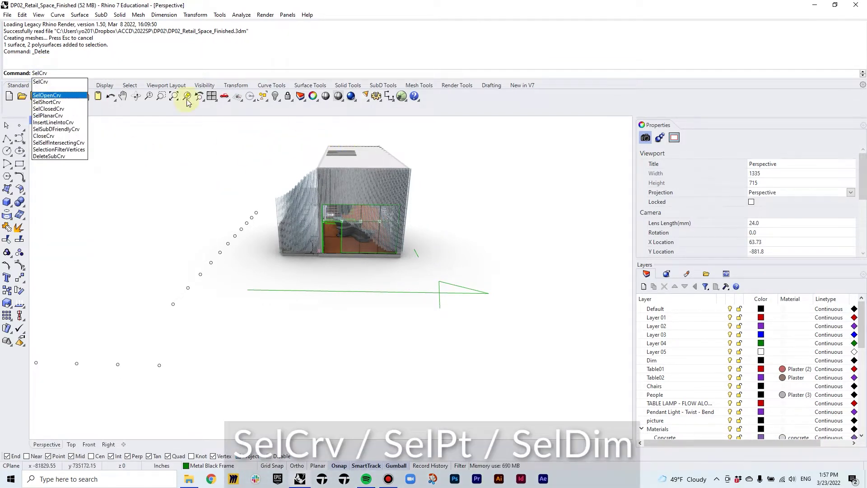
key(Return)
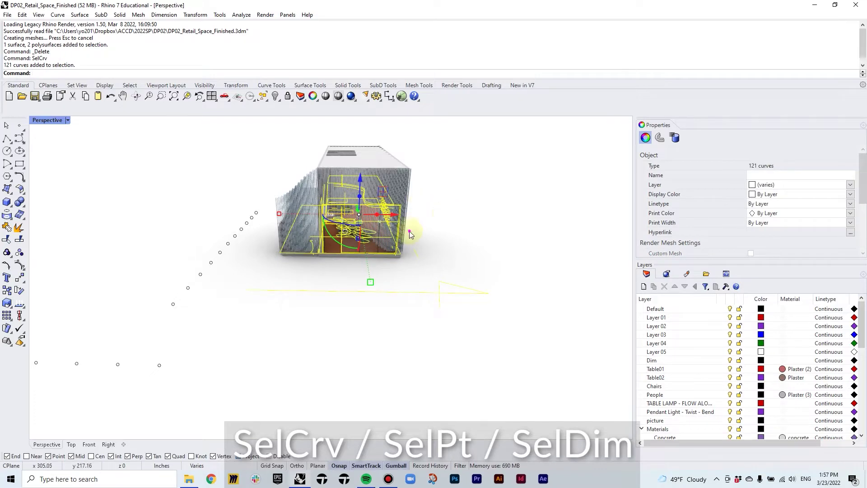
right_drag(406, 231, 357, 188)
scroll(357, 188, up, 5)
text(Hide)
key(Return)
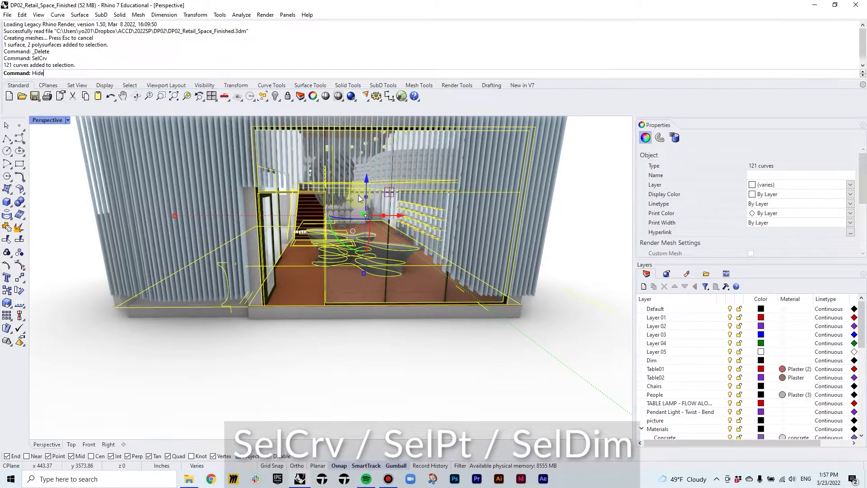
Select all point objects in the model with SelPt and hide them
scroll(387, 263, down, 7)
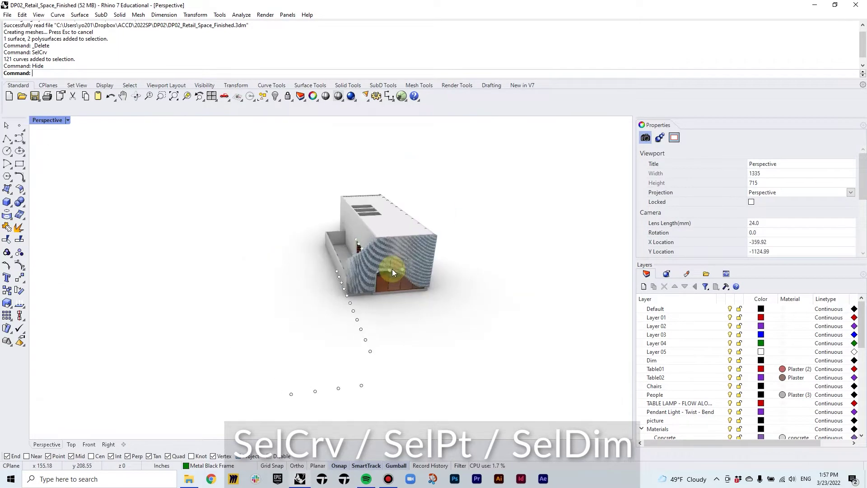
text(SelPt)
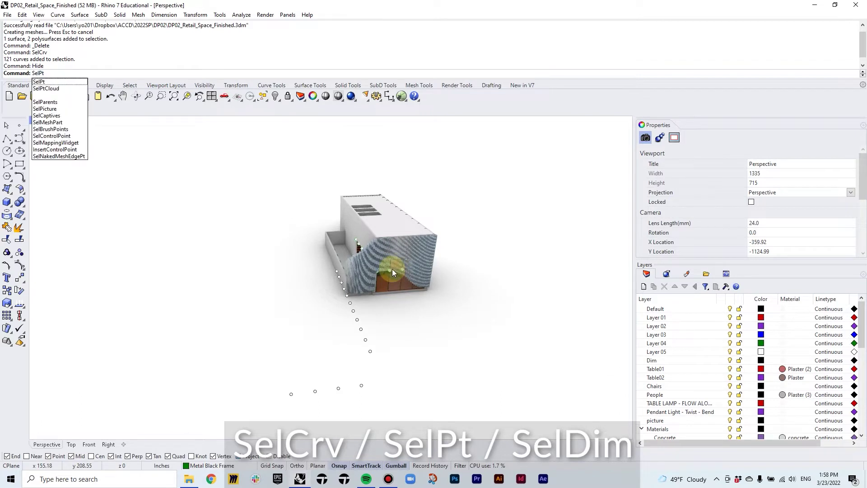
key(Return)
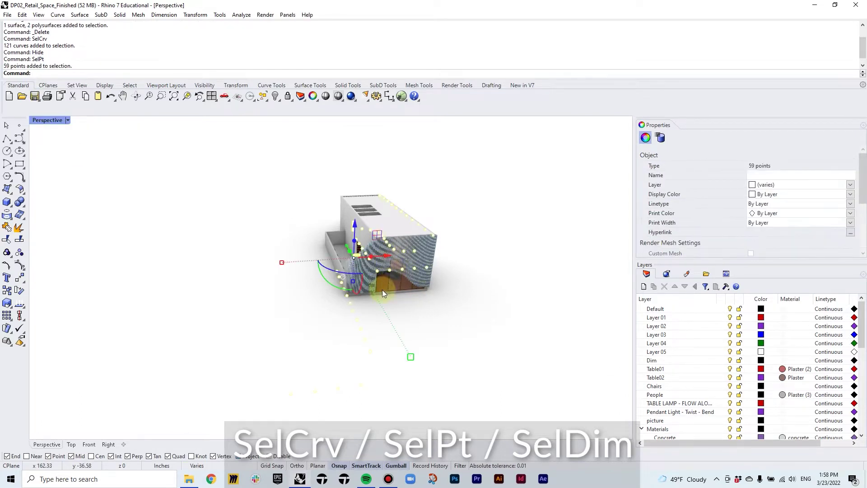
right_drag(382, 289, 417, 295)
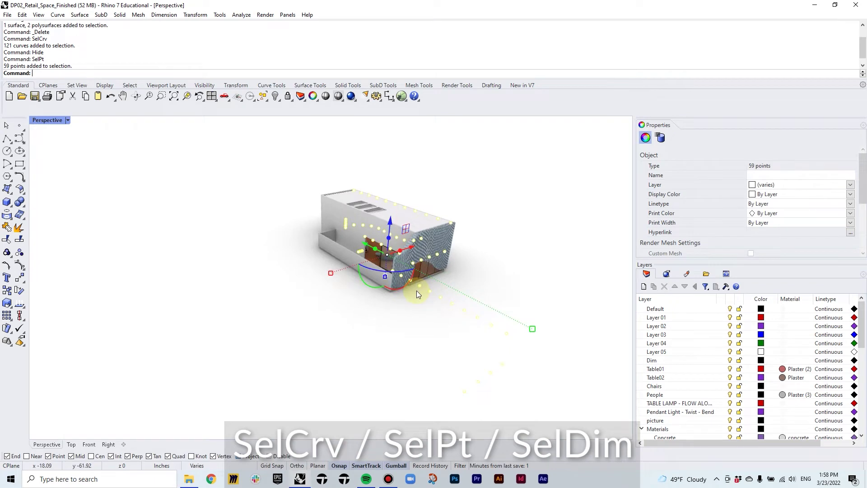
text(Hide)
key(Return)
Examine the storefront and interior of the retail building together with the list of material layers
right_drag(411, 262, 587, 294)
scroll(401, 244, up, 10)
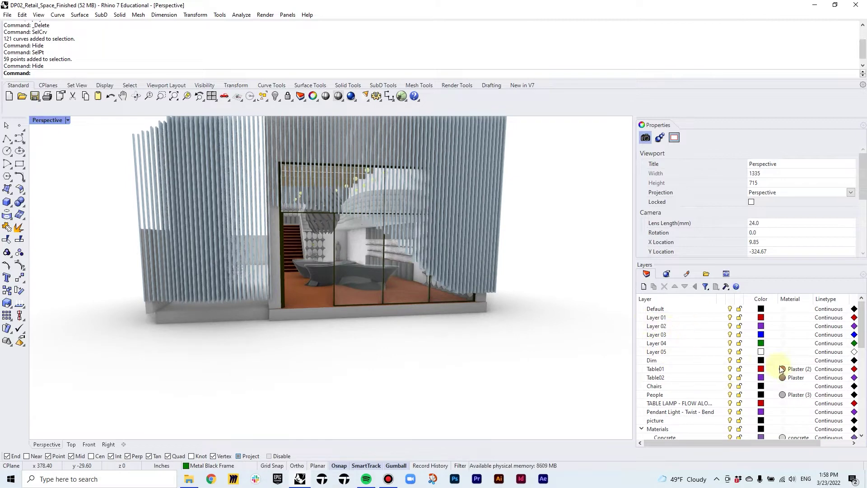
scroll(782, 369, down, 5)
right_drag(574, 284, 301, 309)
scroll(422, 354, up, 8)
scroll(443, 339, down, 2)
scroll(440, 338, down, 10)
scroll(303, 311, up, 10)
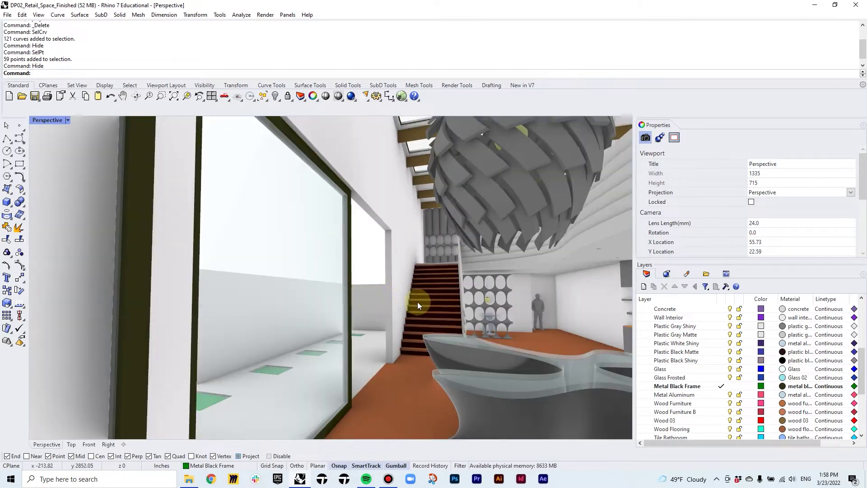
right_drag(462, 248, 452, 231)
Inspect the layer assignment of the large hanging pendant and a curved wall panel, highlighting the Plastic Gray Shiny layer
click(457, 217)
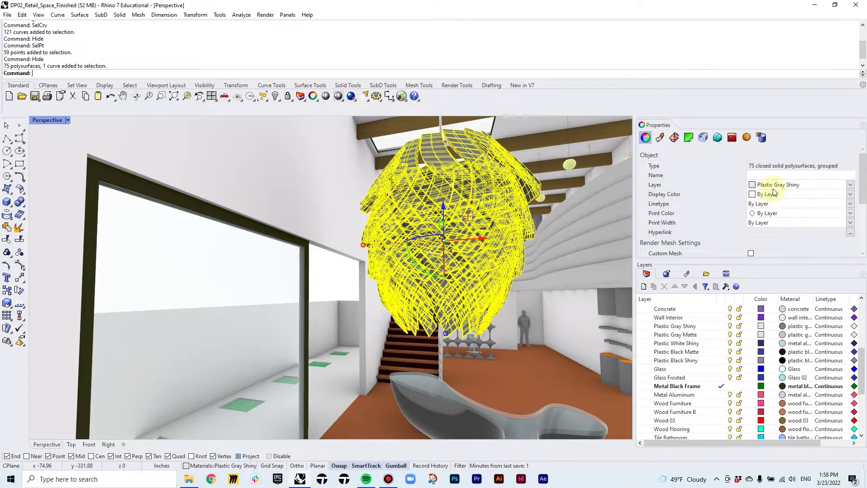
click(695, 335)
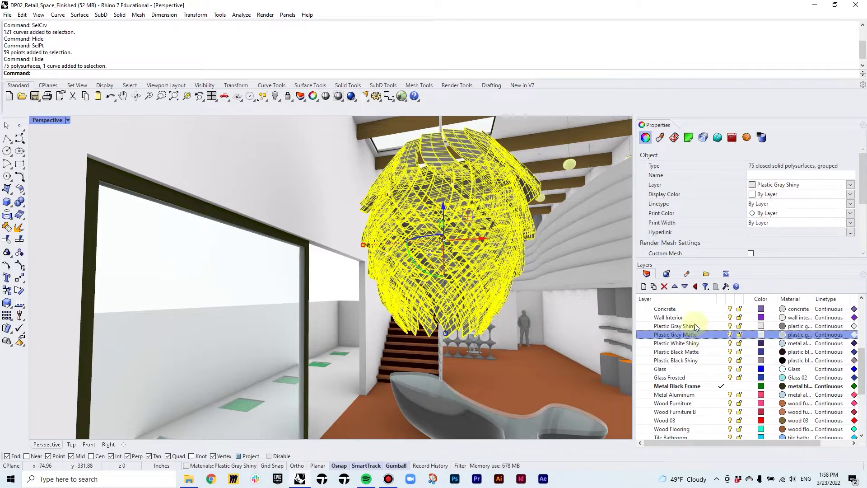
click(696, 326)
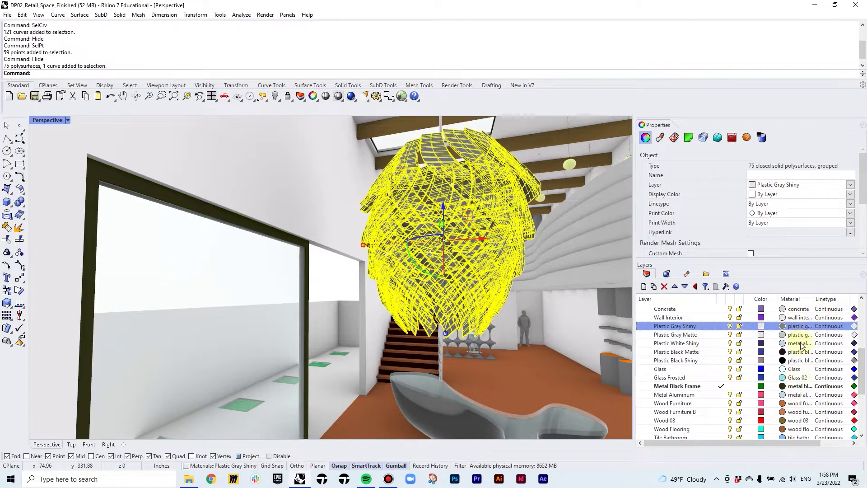
shift+right_drag(486, 336, 481, 338)
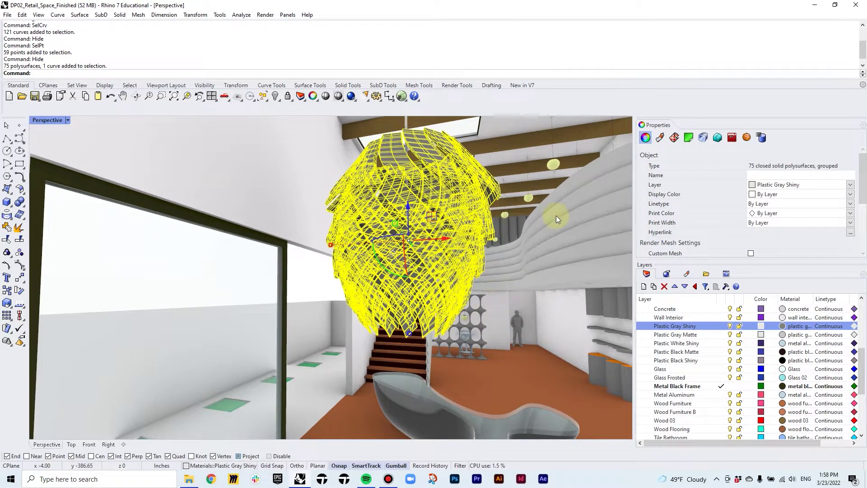
shift+click(565, 224)
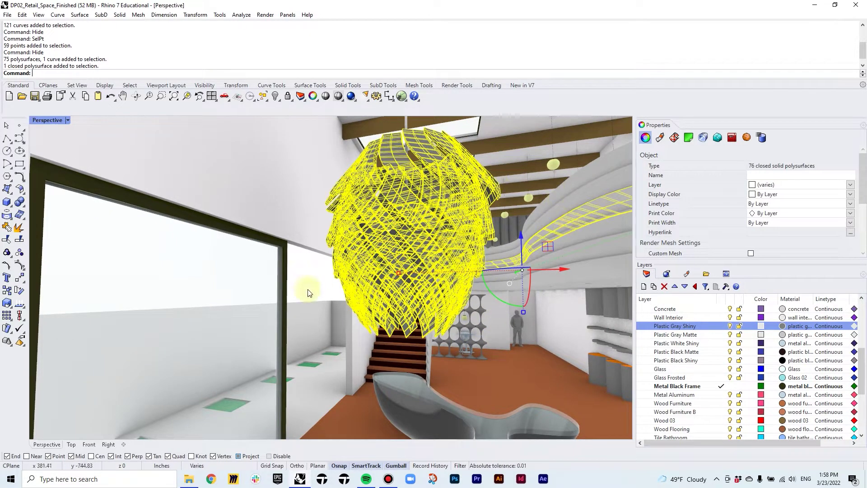
click(247, 277)
click(309, 272)
Assign the Default material directly to the large hanging pendant inside the store and clear the selection
scroll(374, 264, down, 7)
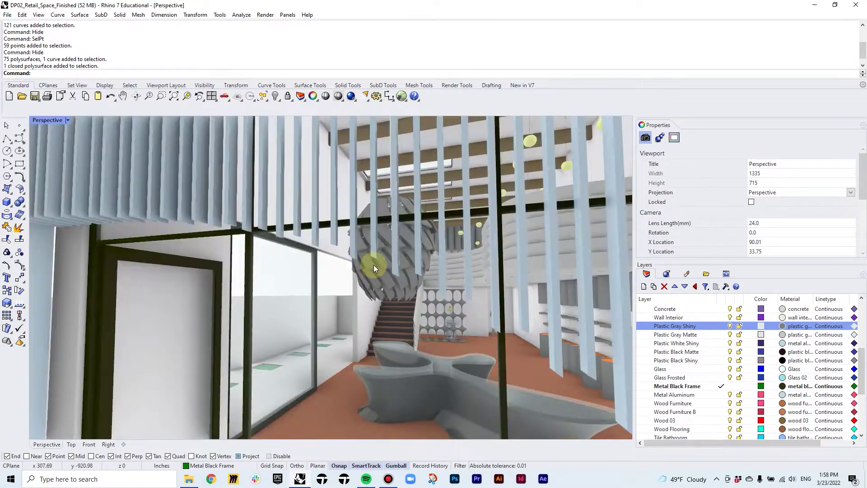
scroll(378, 250, up, 5)
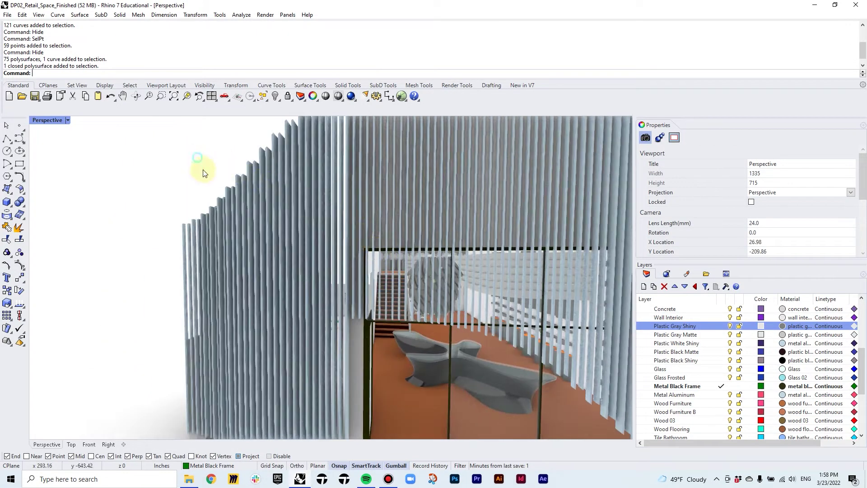
scroll(339, 219, down, 6)
right_drag(339, 219, 355, 224)
scroll(311, 263, up, 7)
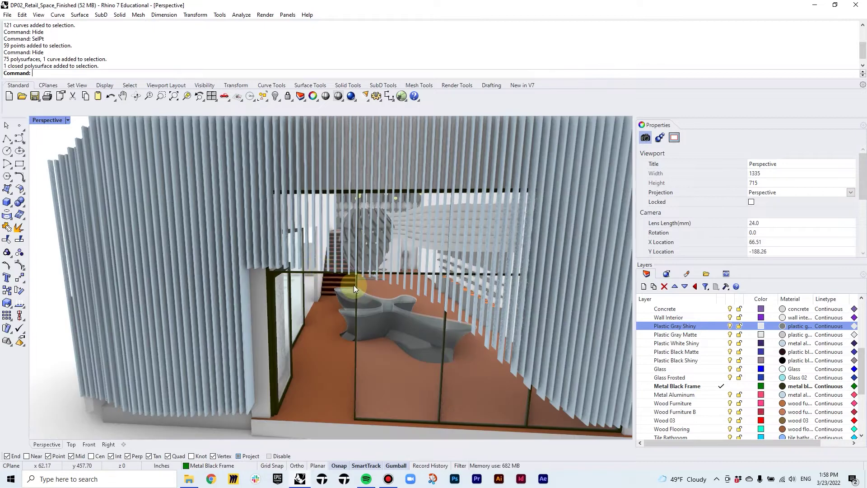
scroll(354, 285, up, 8)
click(367, 234)
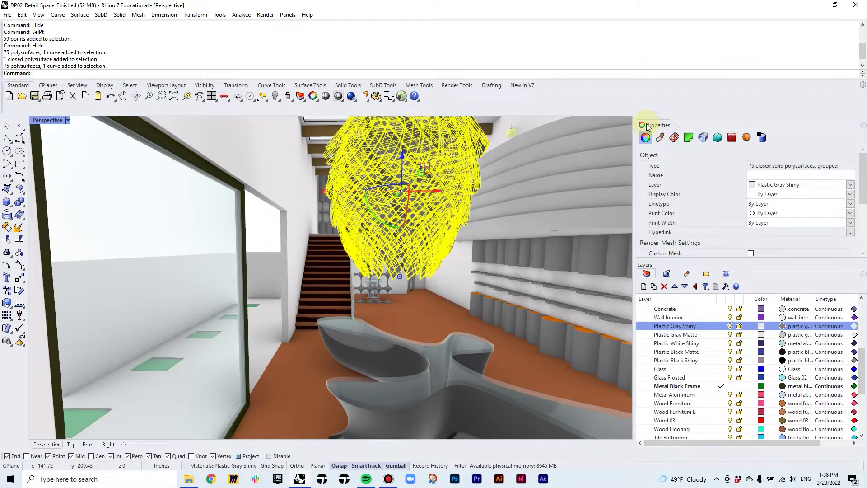
click(661, 140)
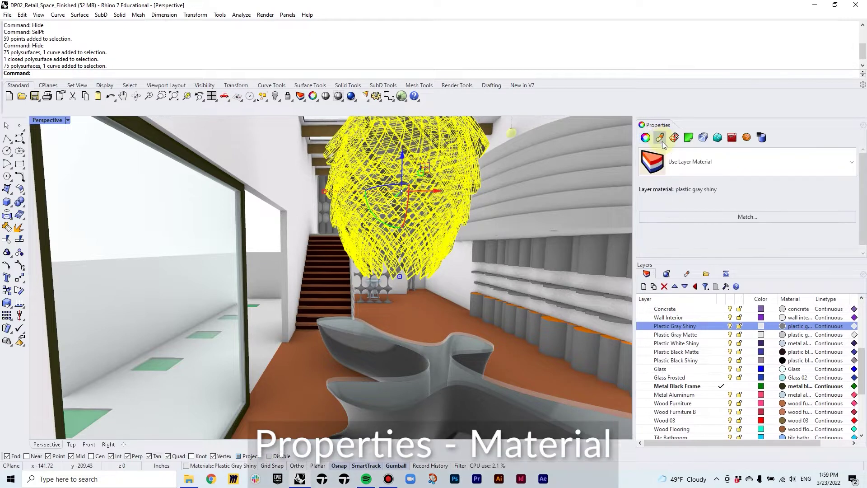
click(842, 164)
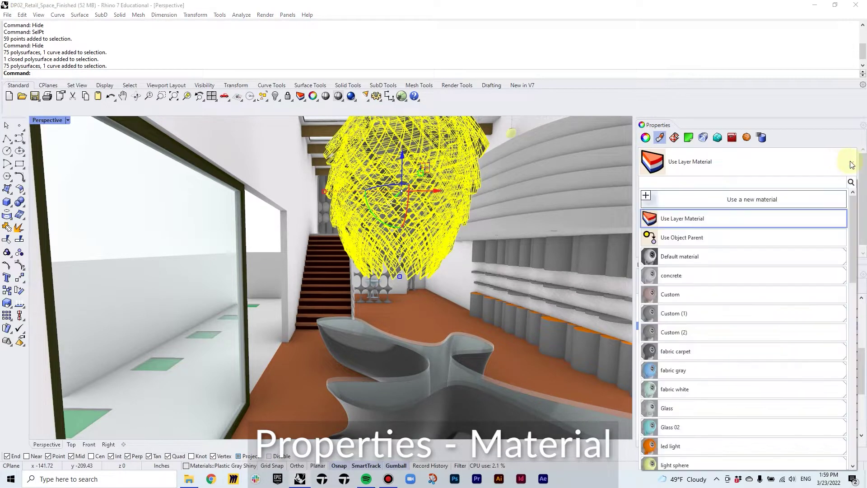
click(702, 258)
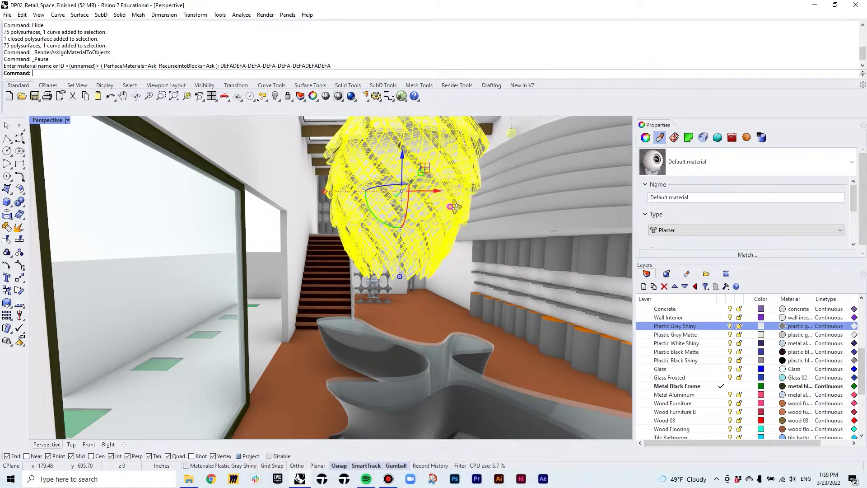
right_drag(477, 196, 444, 206)
click(270, 228)
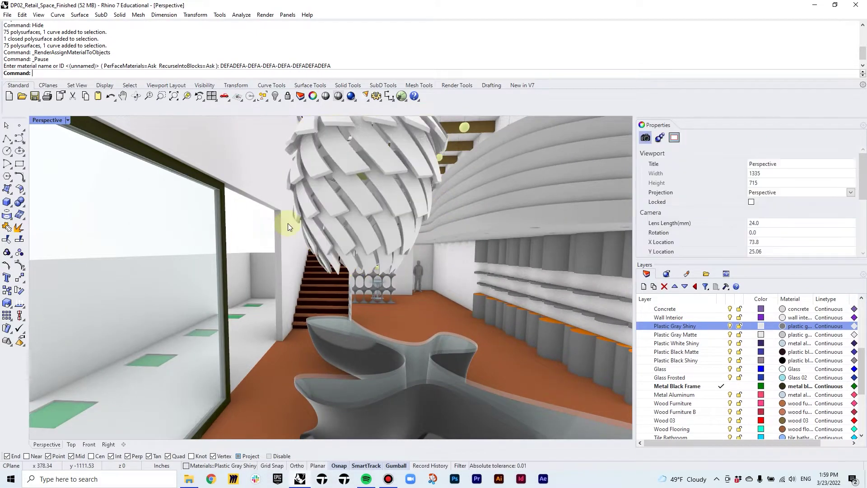
Select the entire retail building and set all its objects to Use Layer Material, clearing the selection when done
scroll(289, 223, down, 10)
right_drag(324, 221, 390, 262)
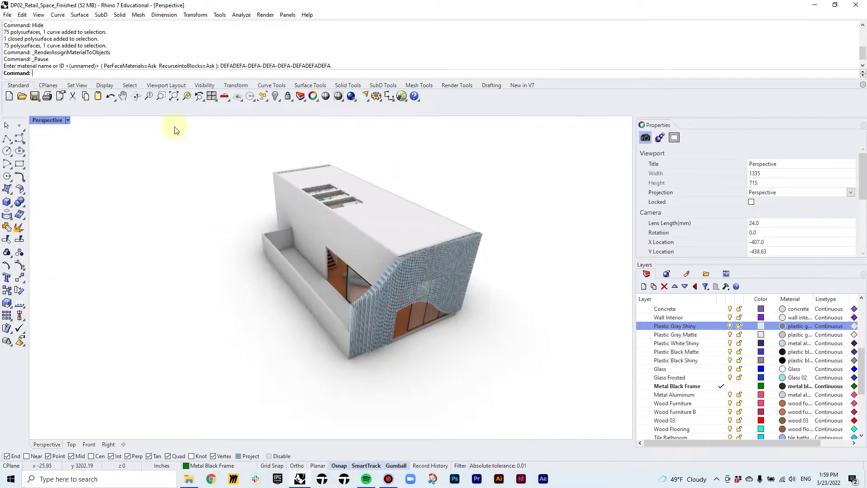
drag(229, 143, 516, 389)
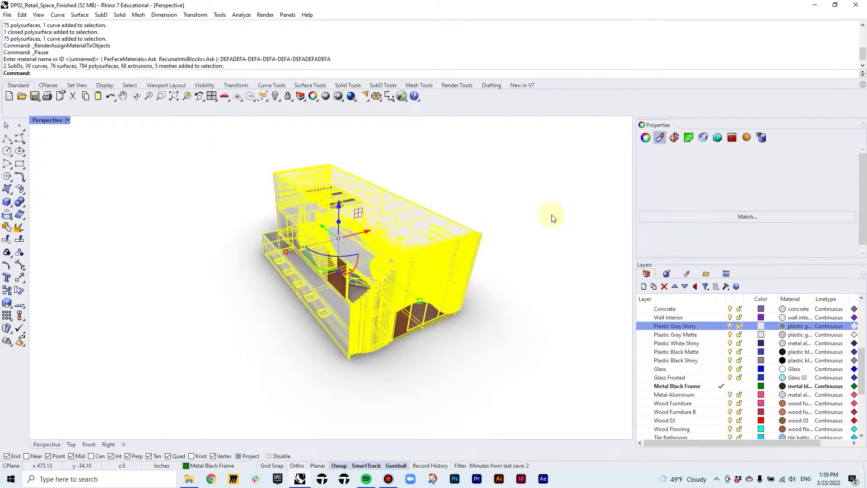
click(646, 137)
click(660, 138)
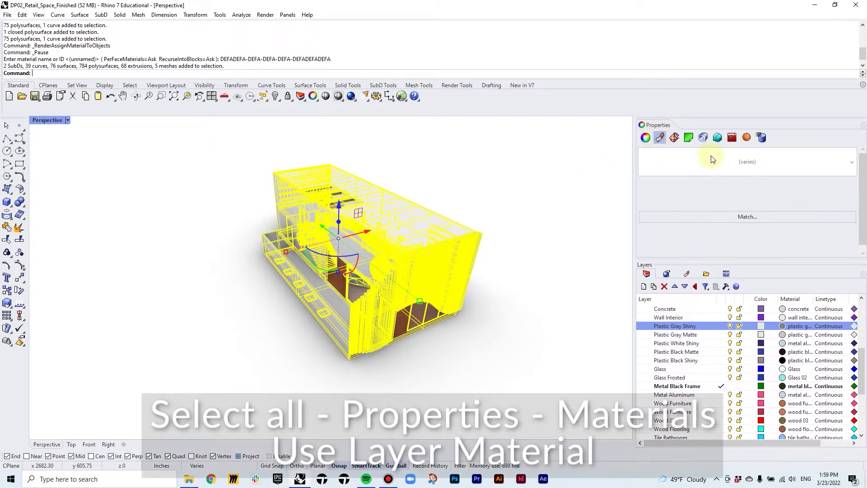
click(815, 162)
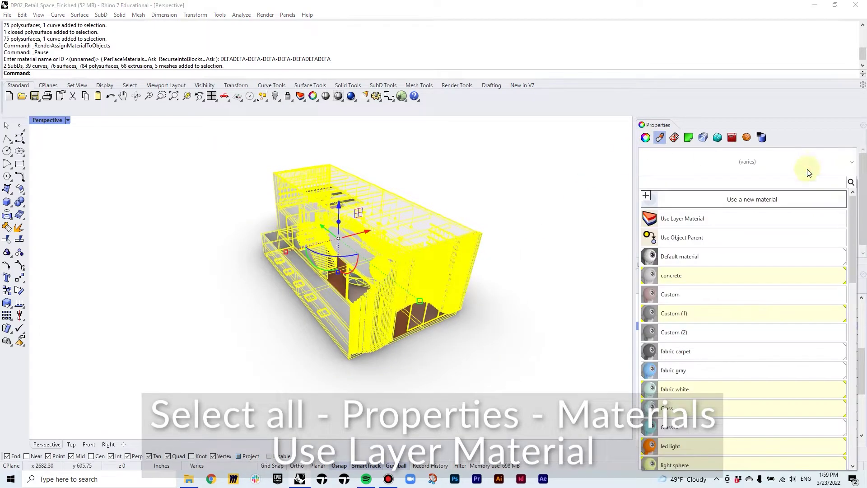
click(682, 220)
click(526, 189)
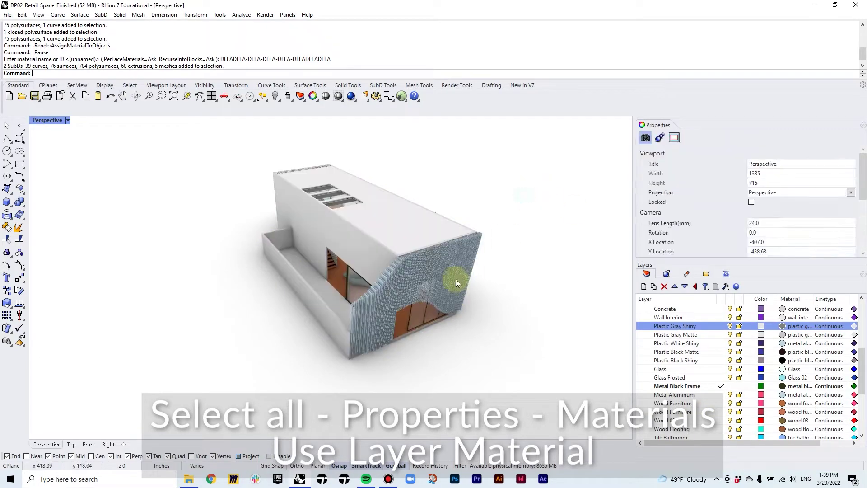
Select the whole retail building again and start exporting the selected objects
scroll(449, 256, up, 10)
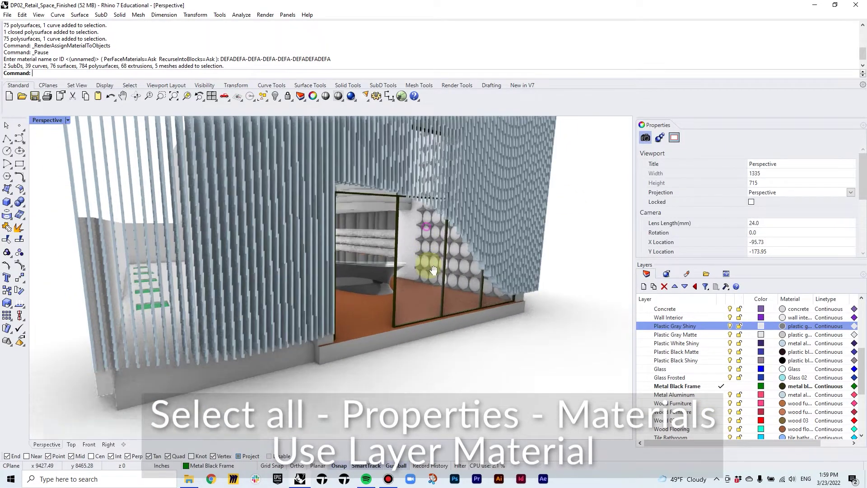
scroll(426, 257, up, 10)
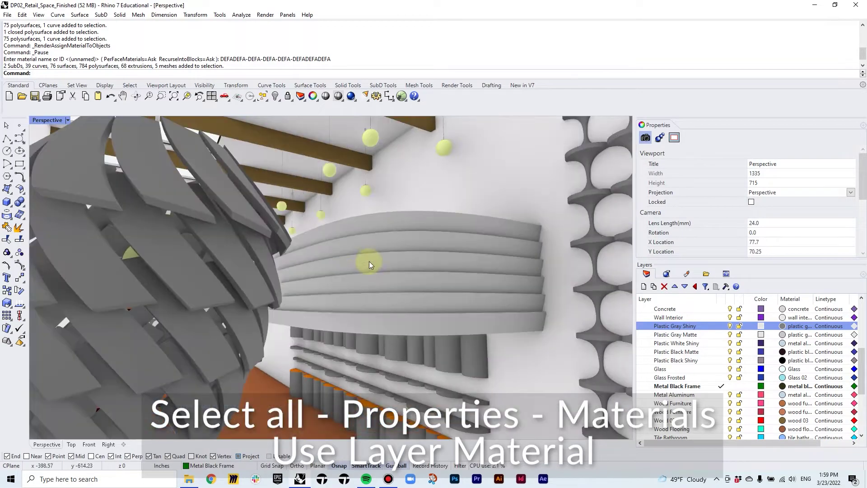
scroll(420, 214, down, 10)
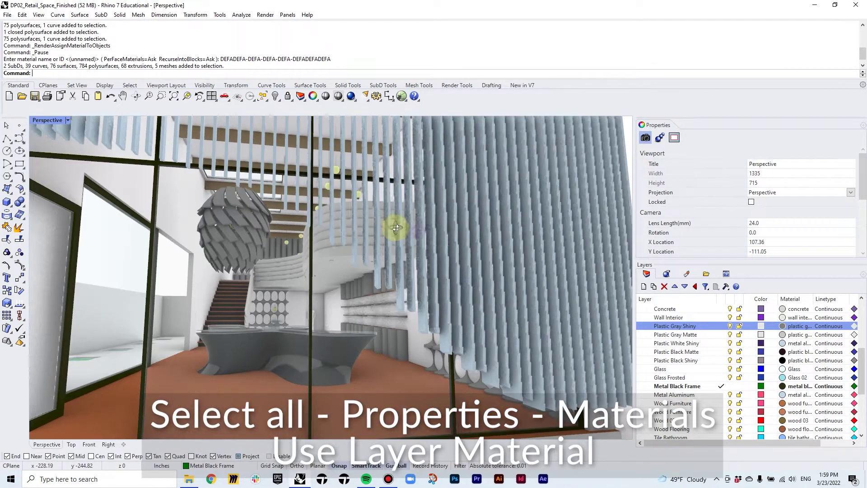
scroll(433, 234, down, 15)
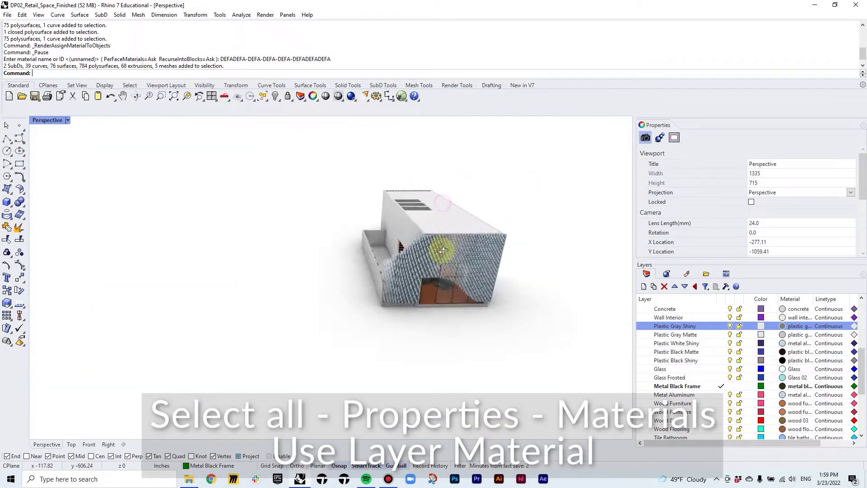
right_drag(443, 251, 442, 284)
drag(322, 156, 519, 387)
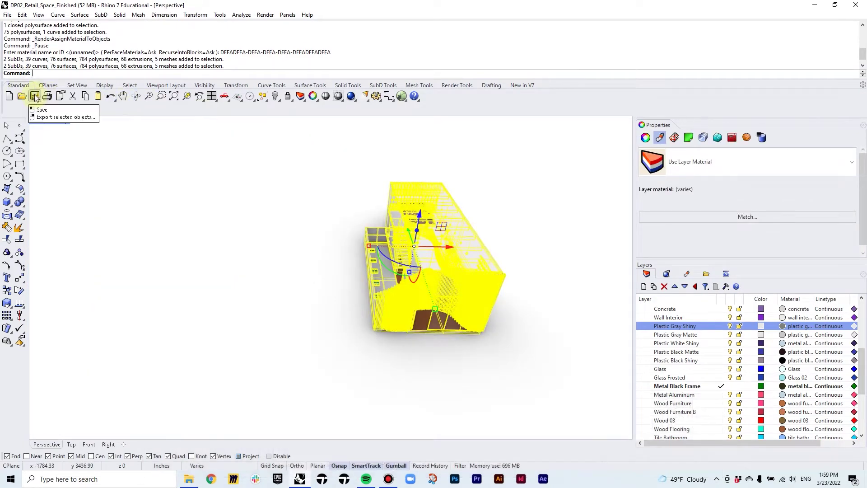
click(8, 15)
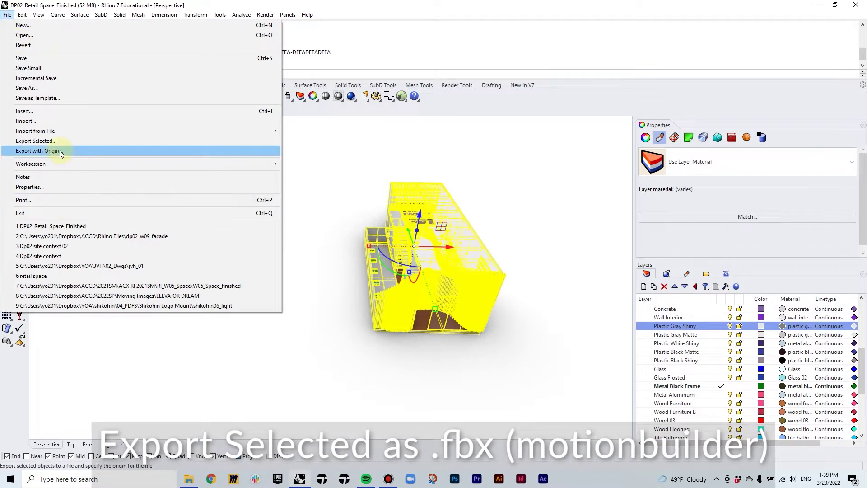
click(73, 141)
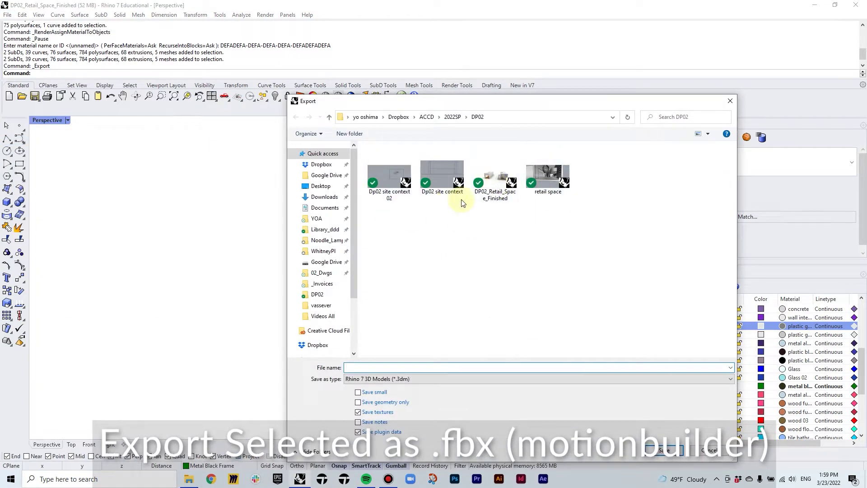
Name the export file DP02_Retail_Space_Finished02 in the DP02 folder and set its format to MotionBuilder (*.fbx)
click(496, 181)
double_click(427, 367)
click(429, 367)
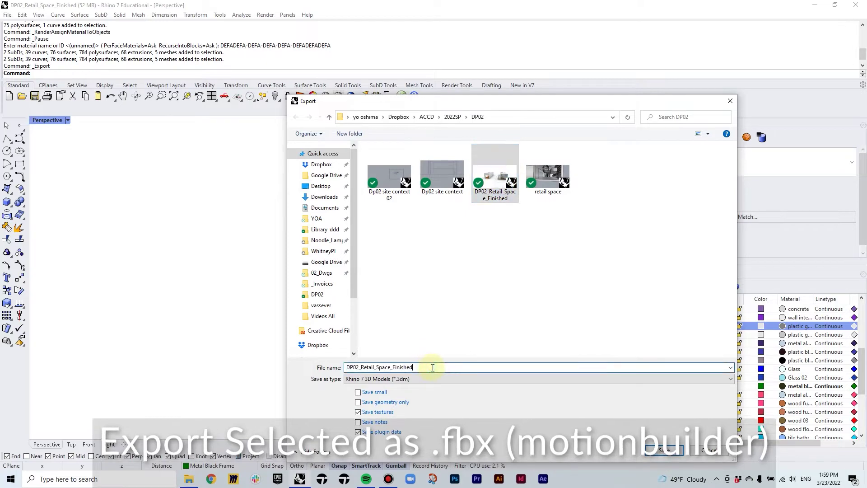
text(02)
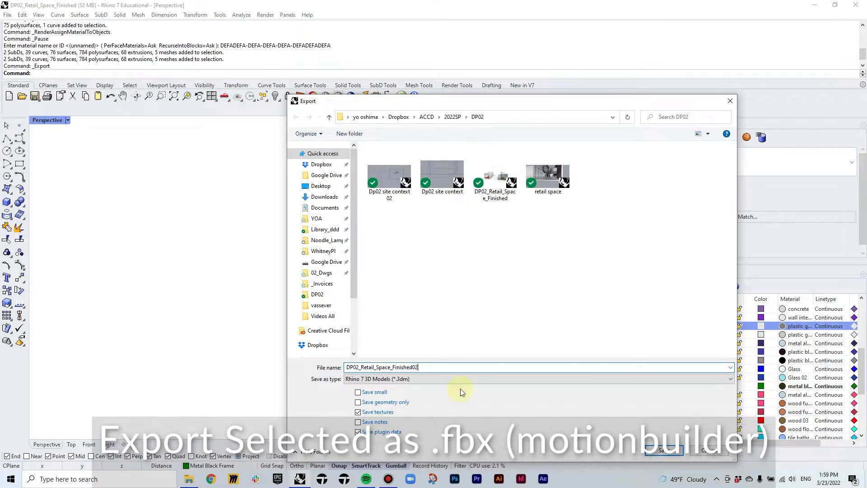
click(449, 380)
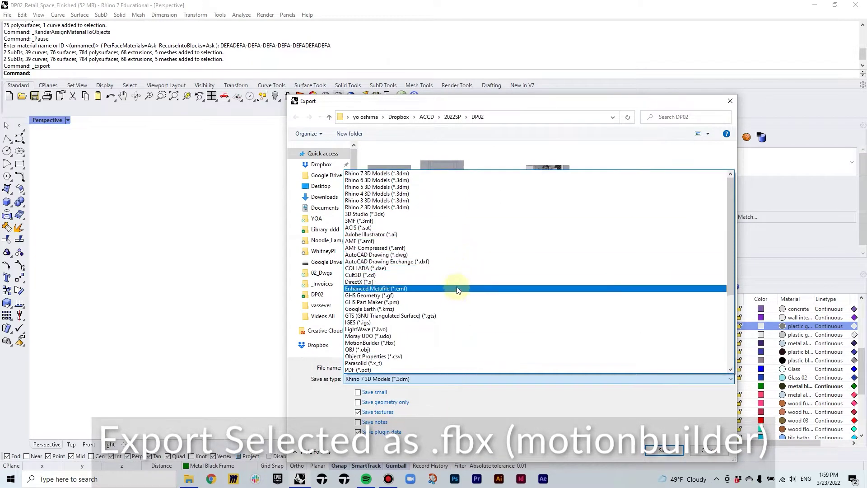
click(449, 343)
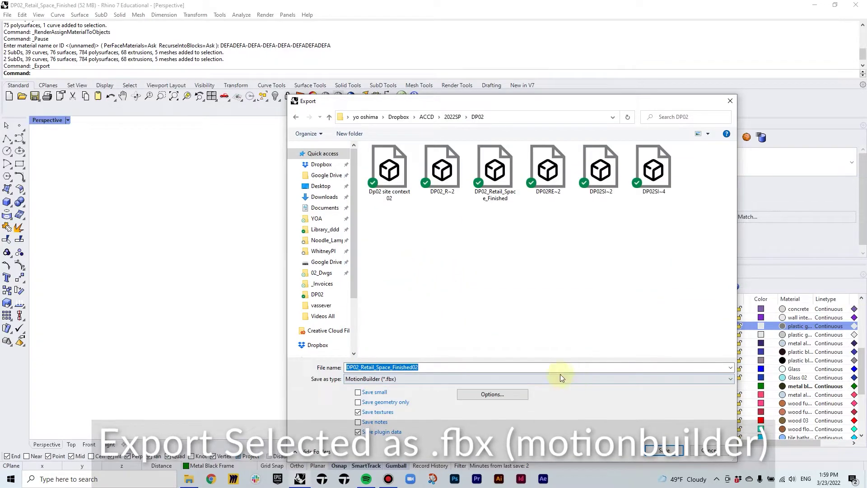
Save the FBX with meshes only, Phong materials and Version 7 binary, accepting the offered polygon mesh density
click(660, 451)
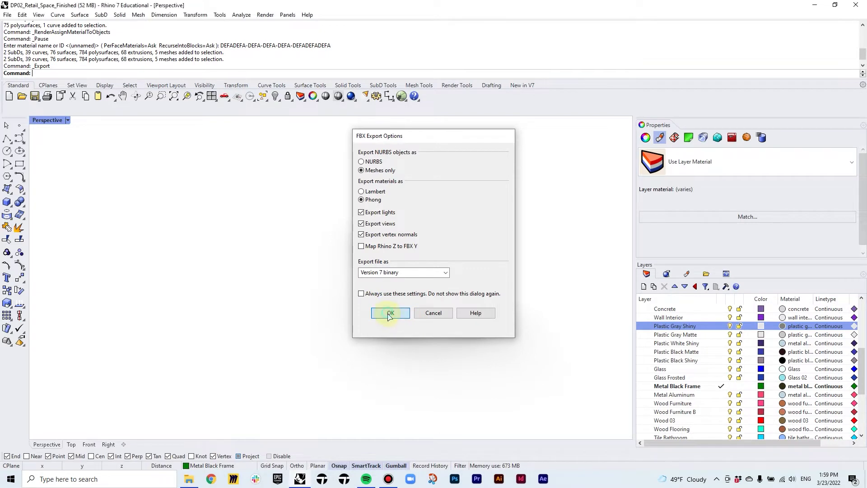
click(389, 313)
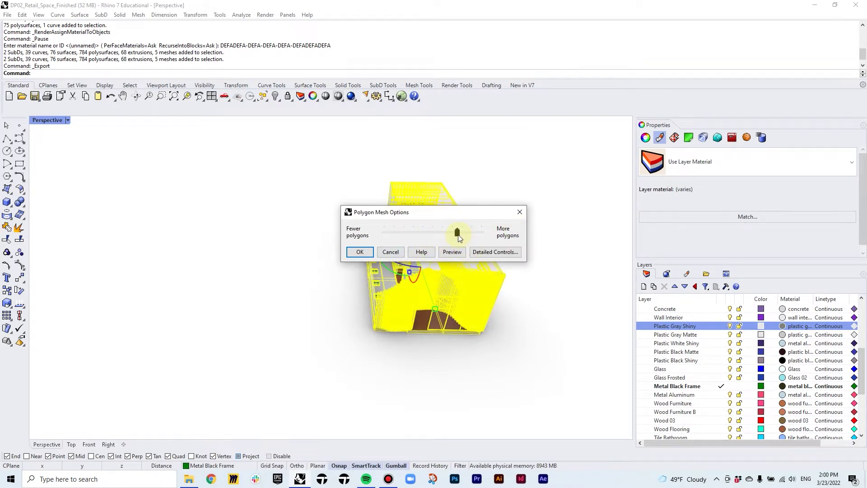
click(360, 252)
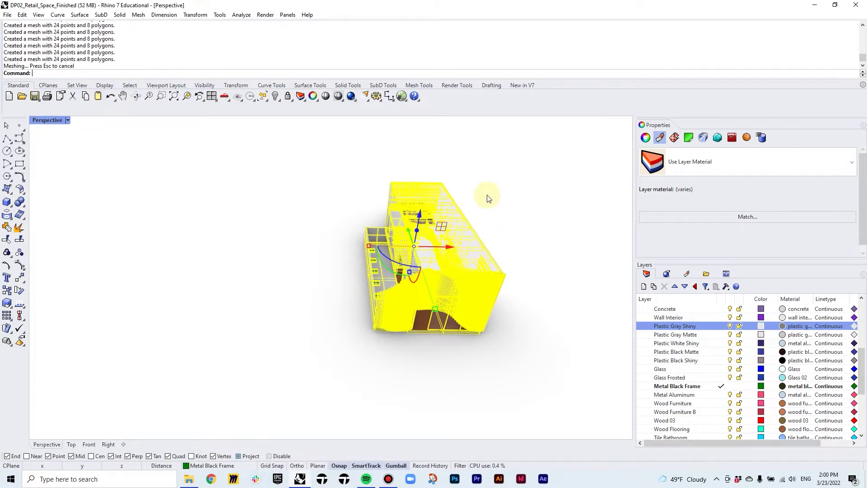
Switch to File Explorer and locate the exported DP02_Retail_Space_Finished02 file in the DP02 folder
click(191, 480)
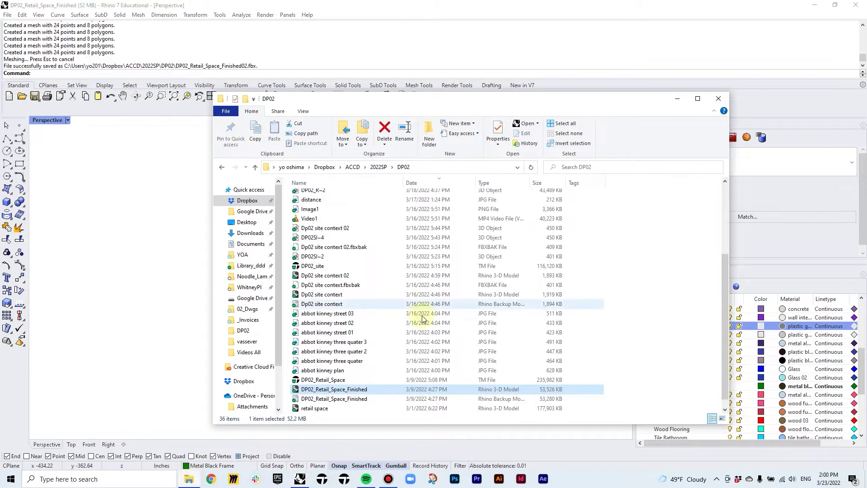
scroll(400, 304, down, 1)
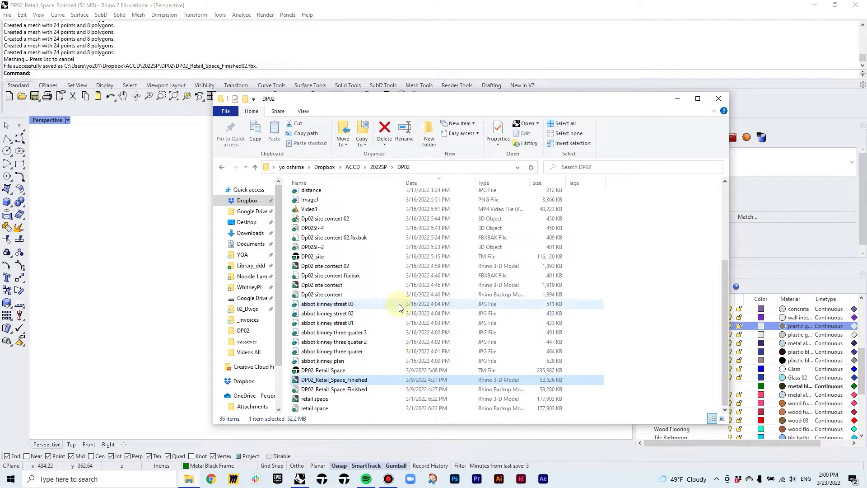
scroll(400, 316, up, 2)
scroll(400, 316, up, 4)
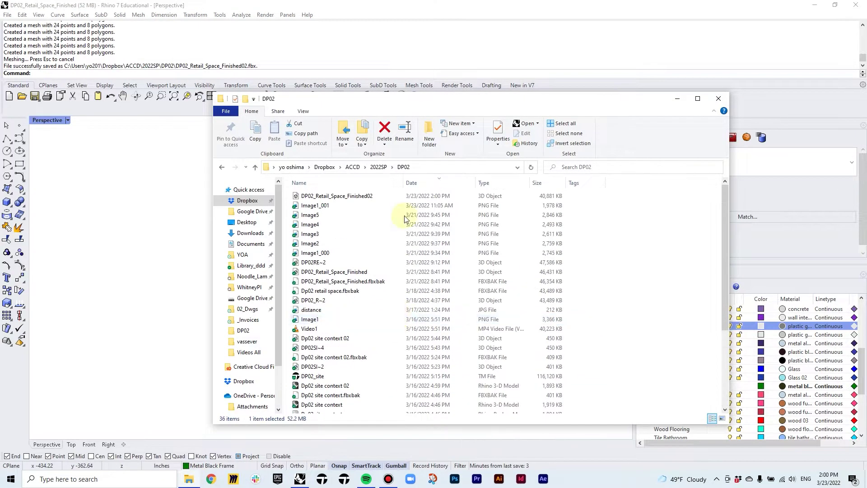
click(355, 196)
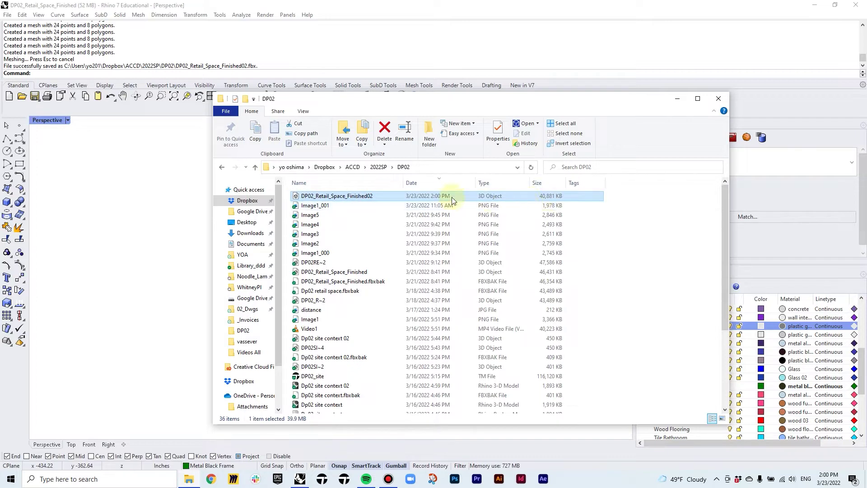
Switch to Twinmotion 2022.1 and import DP02_Retail_Space_Finished02.fbx as geometry, collapsed by material with automatic up axis
click(343, 479)
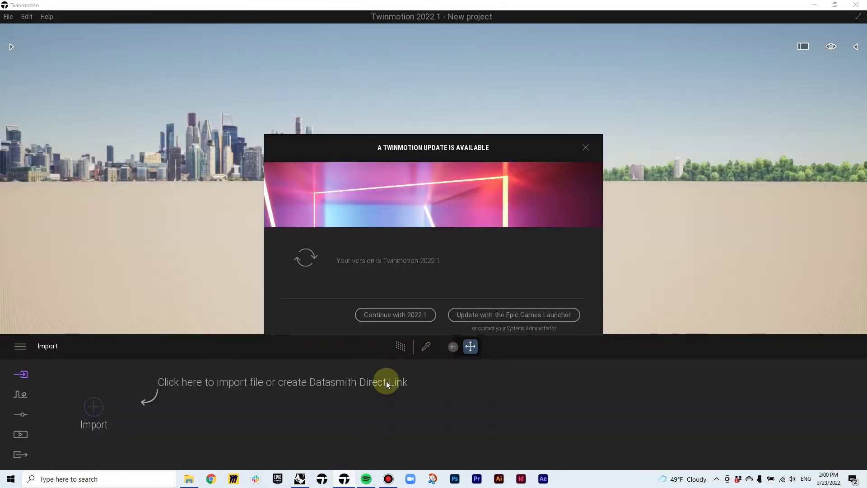
click(391, 316)
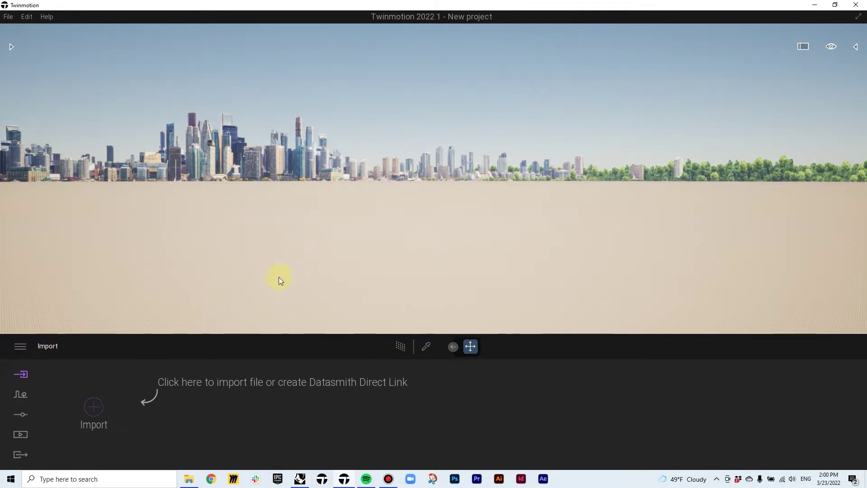
click(90, 405)
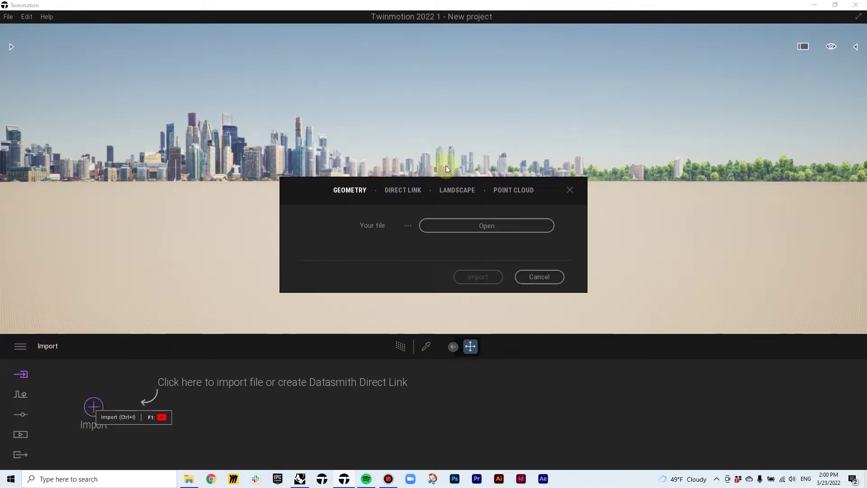
click(457, 226)
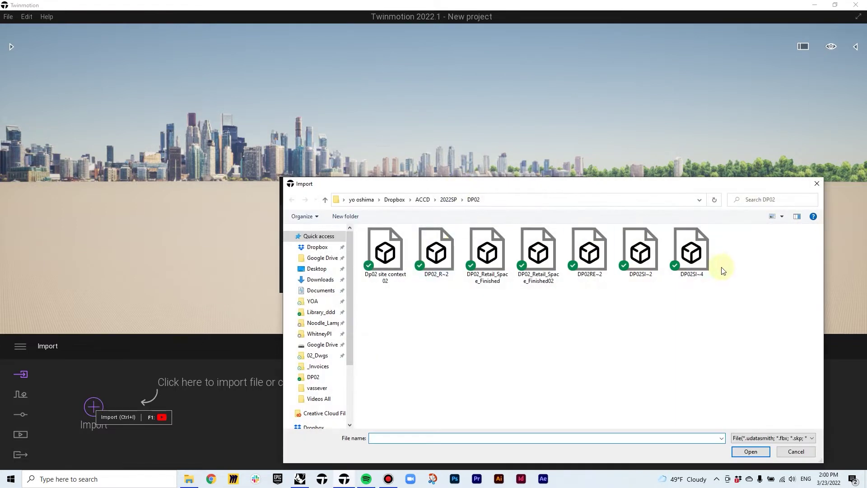
click(540, 263)
click(748, 451)
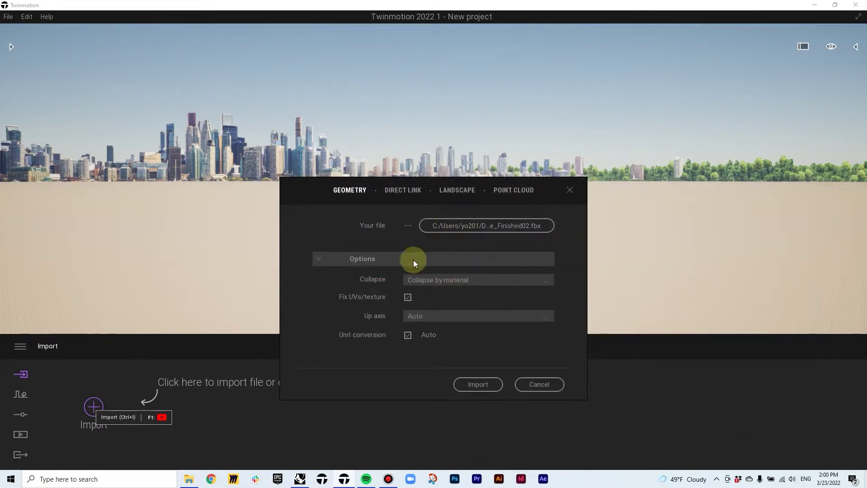
click(432, 317)
click(468, 384)
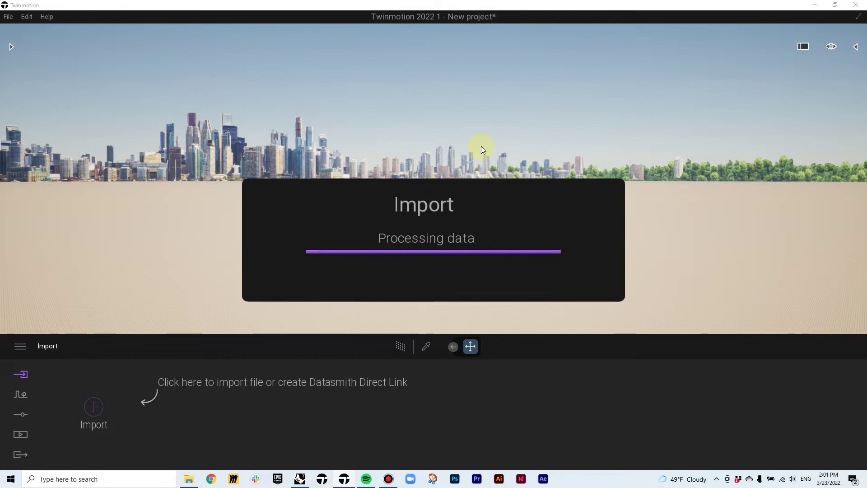
Bring the imported building into view and expand DP02_Retail_Space_Finished02.fbx in the scene graph
right_drag(473, 236, 479, 275)
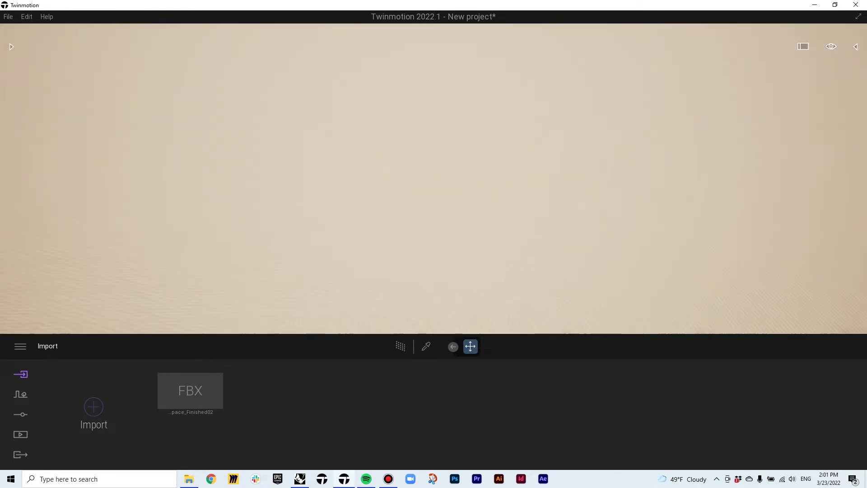
right_drag(491, 172, 859, 48)
scroll(544, 209, down, 5)
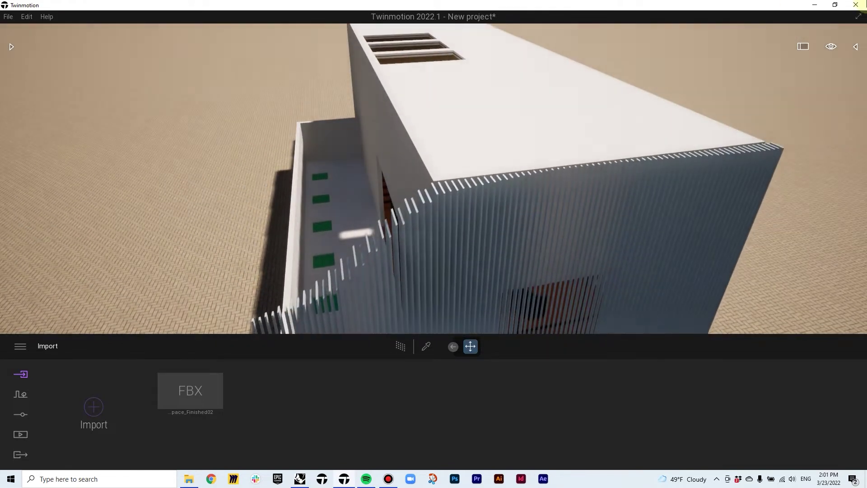
click(858, 47)
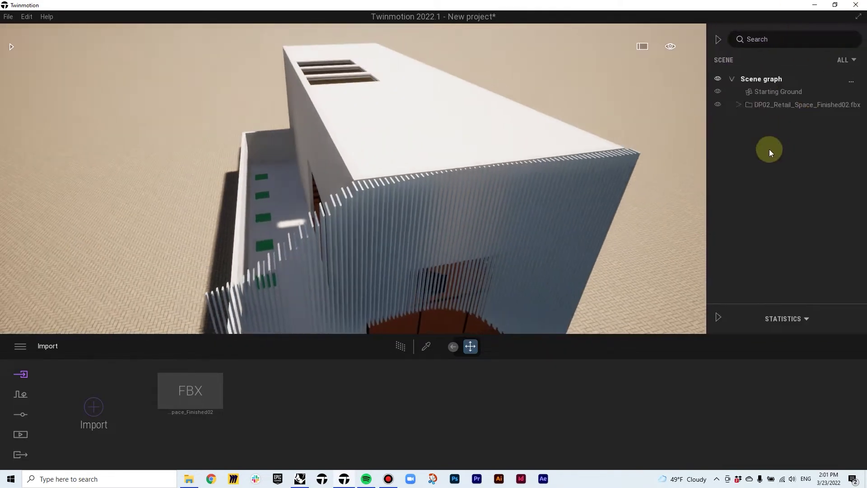
click(738, 104)
Select the wall interior object, focus the view on it and clear the selection
click(773, 117)
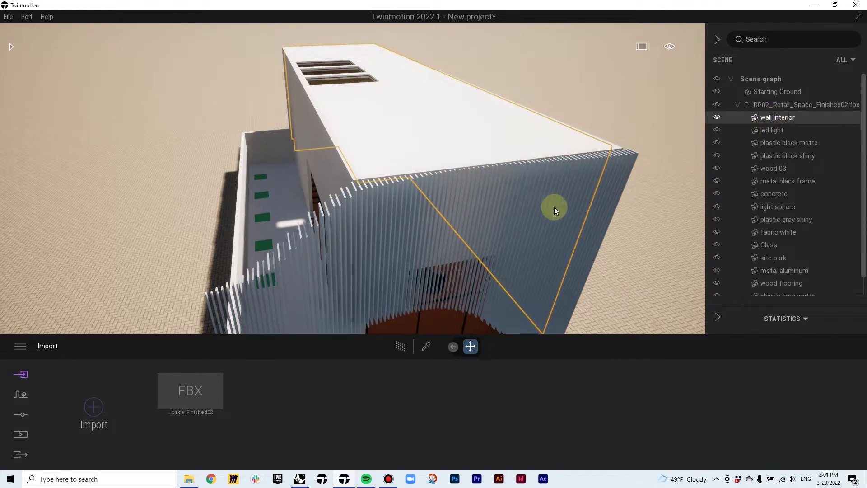
right_drag(554, 207, 480, 256)
key(f)
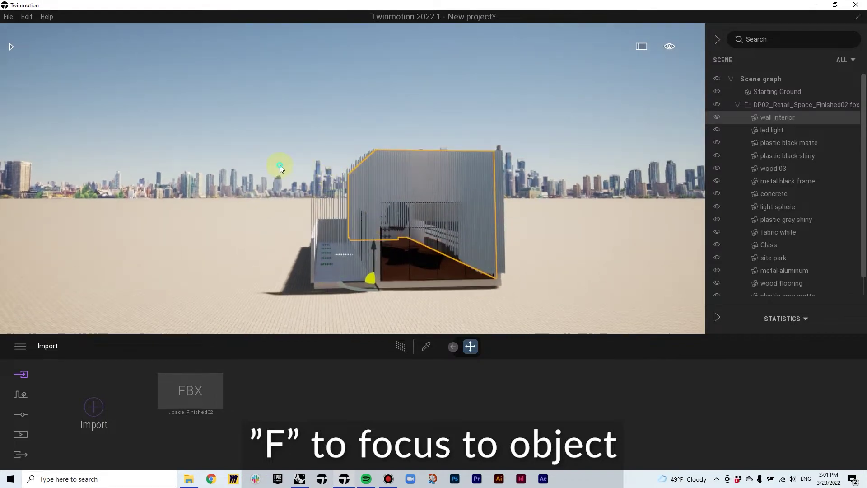
click(280, 167)
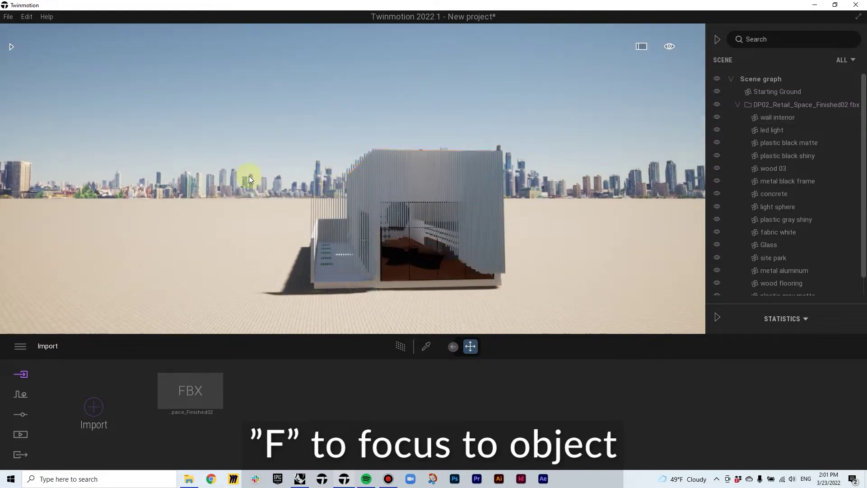
Set the location's background picture to None in the scene settings
click(24, 418)
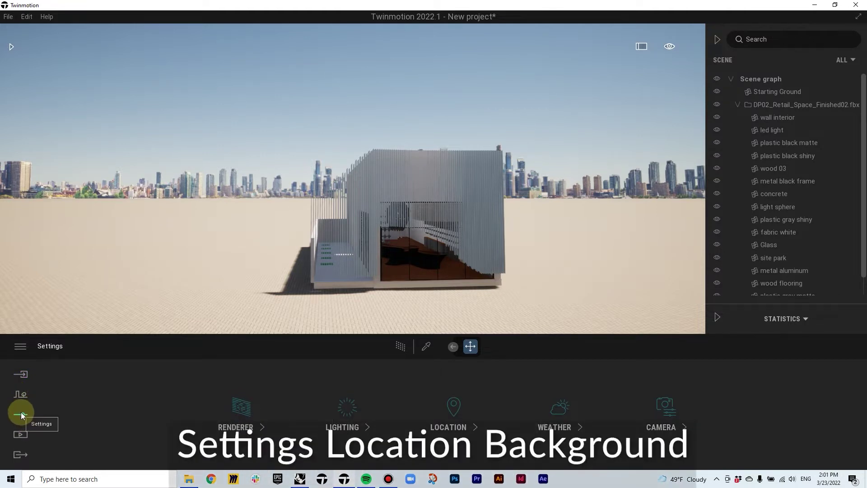
click(452, 407)
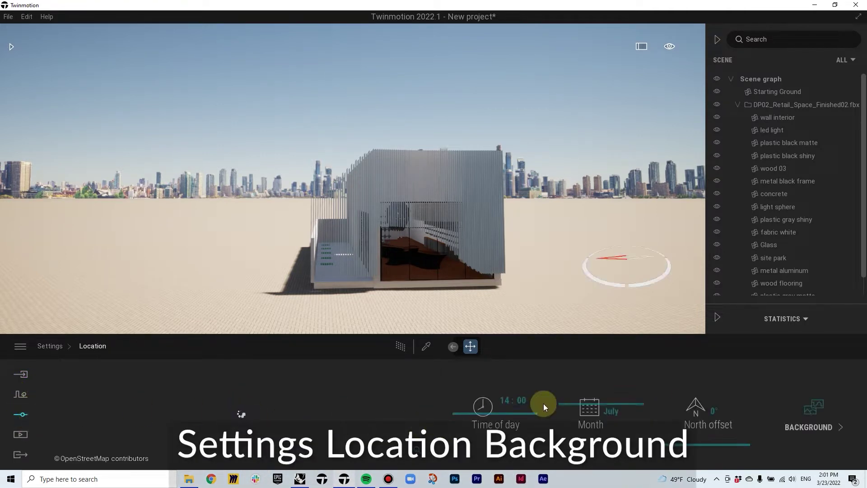
click(815, 433)
click(404, 410)
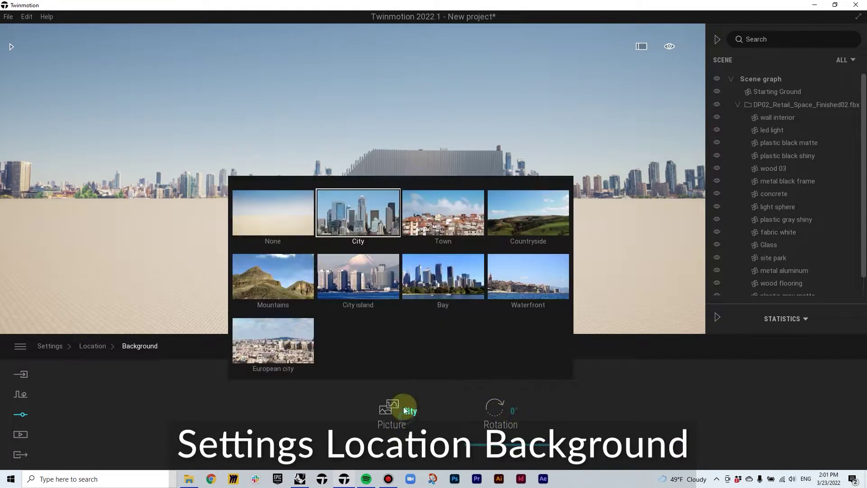
click(273, 220)
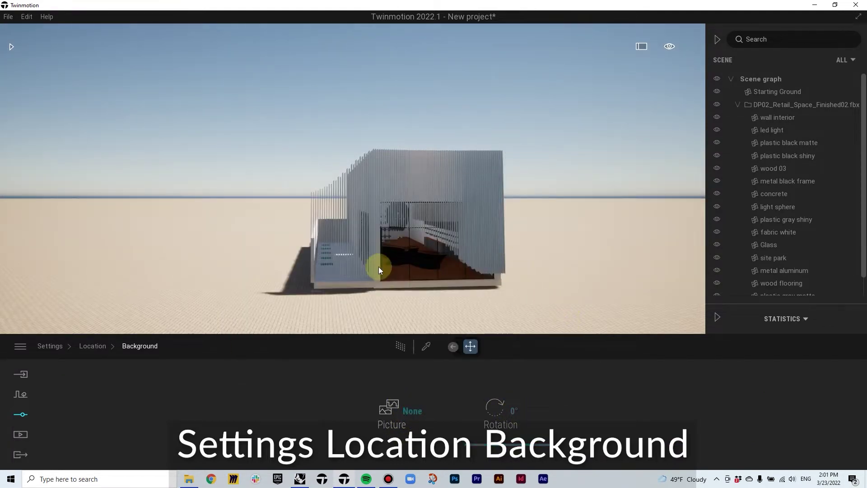
Apply the Brushed aluminium 01 metal material to the vertical slats of the building's facade
drag(379, 270, 412, 264)
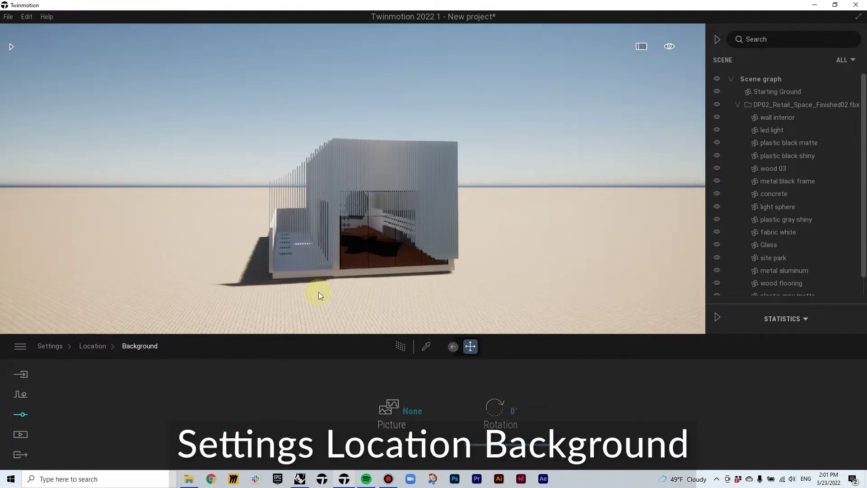
drag(318, 295, 315, 267)
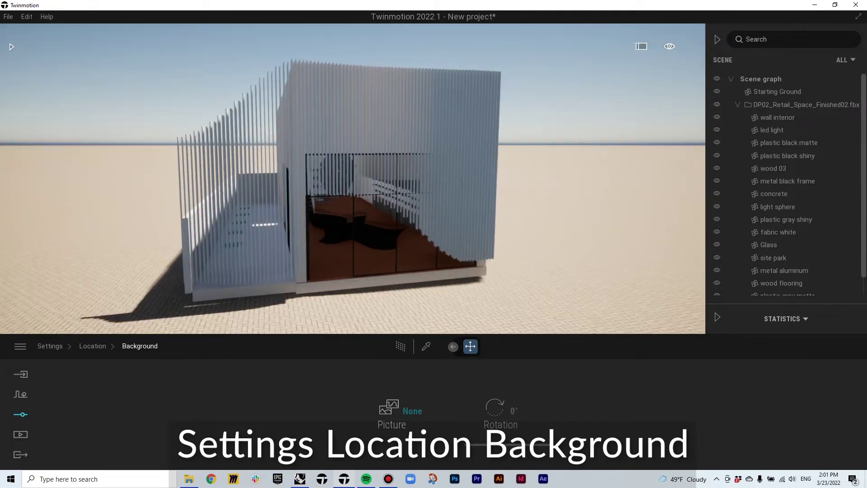
right_drag(315, 266, 322, 256)
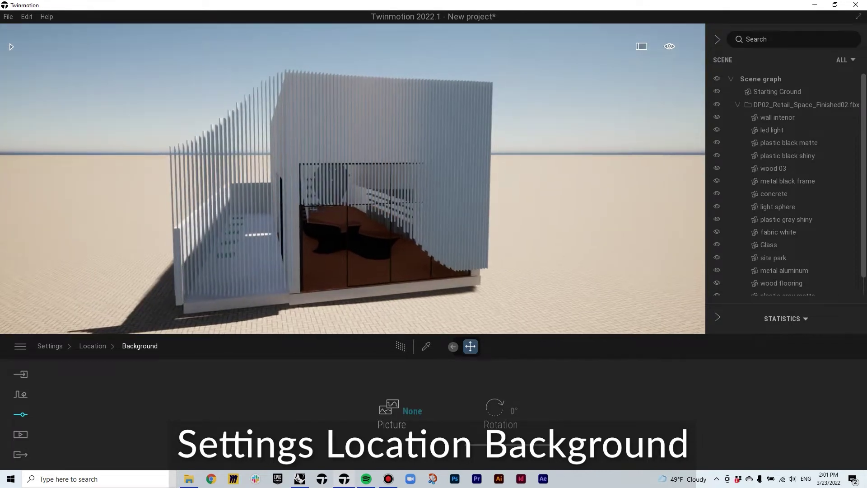
drag(322, 257, 327, 201)
click(330, 201)
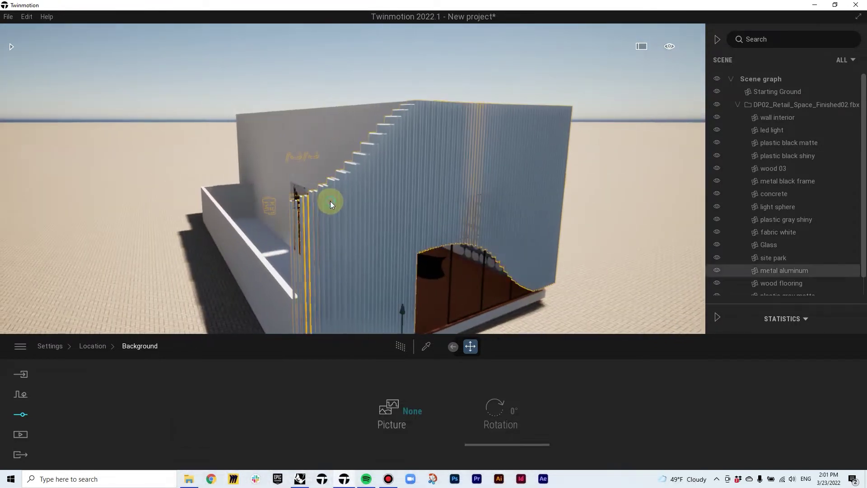
click(503, 76)
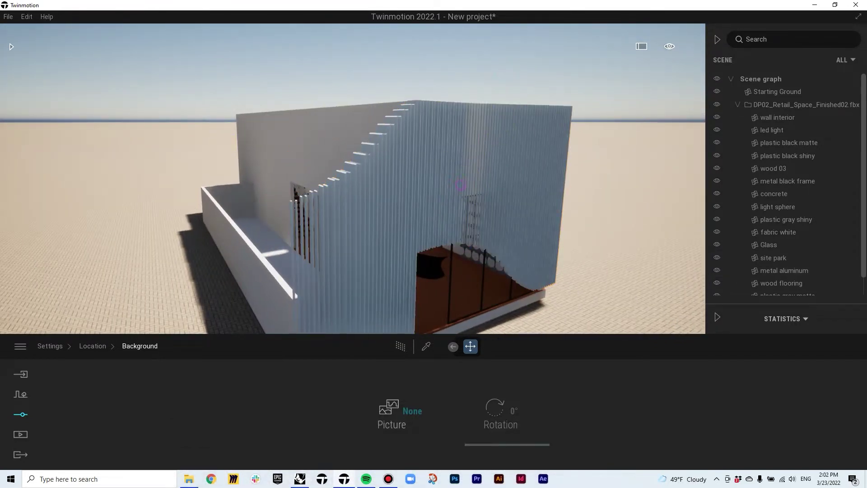
click(465, 202)
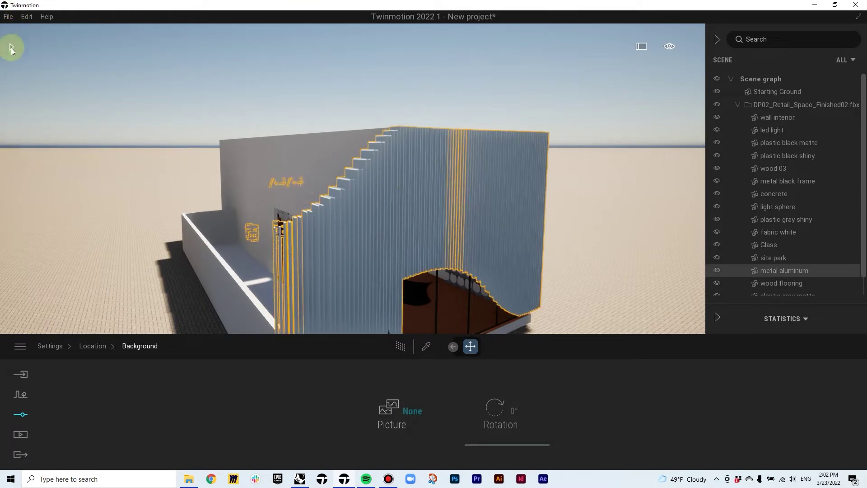
click(11, 47)
click(40, 108)
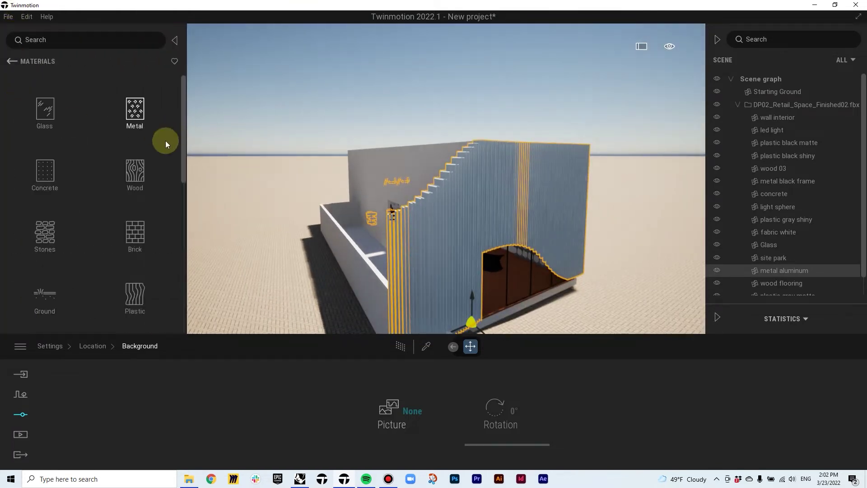
click(135, 111)
mouse_move(45, 97)
mouse_down()
mouse_move(237, 150)
mouse_move(449, 255)
mouse_up()
Apply the Maple 02 B wood material to the ground-floor flooring inside the store
key(w)
right_drag(518, 280, 517, 321)
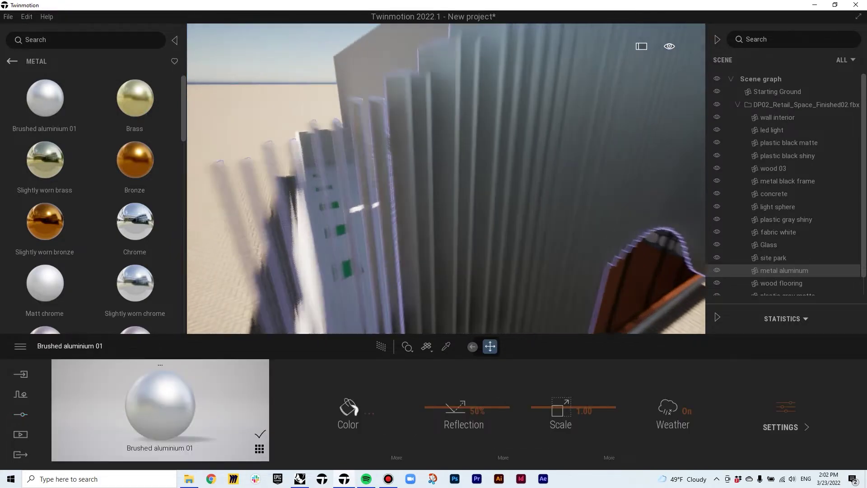
key(w)
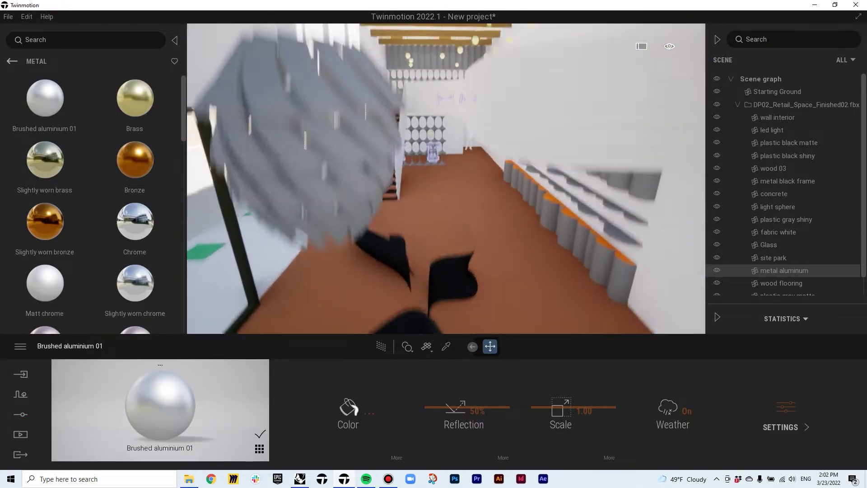
key(s)
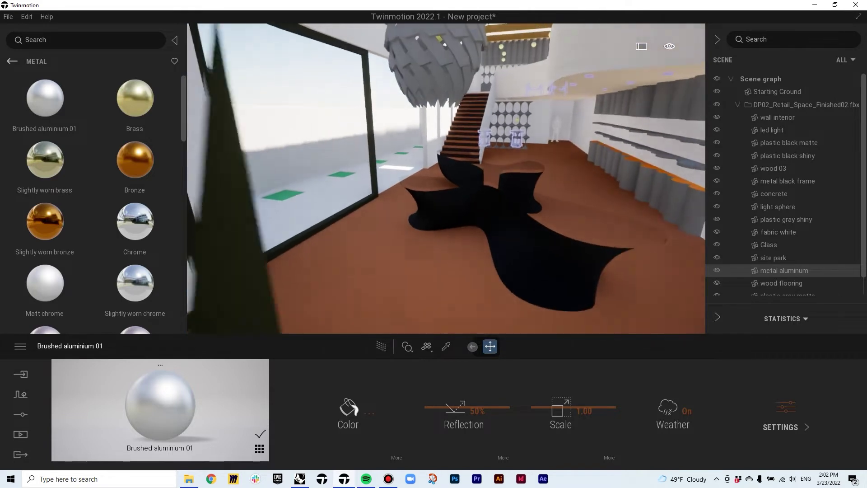
key(w)
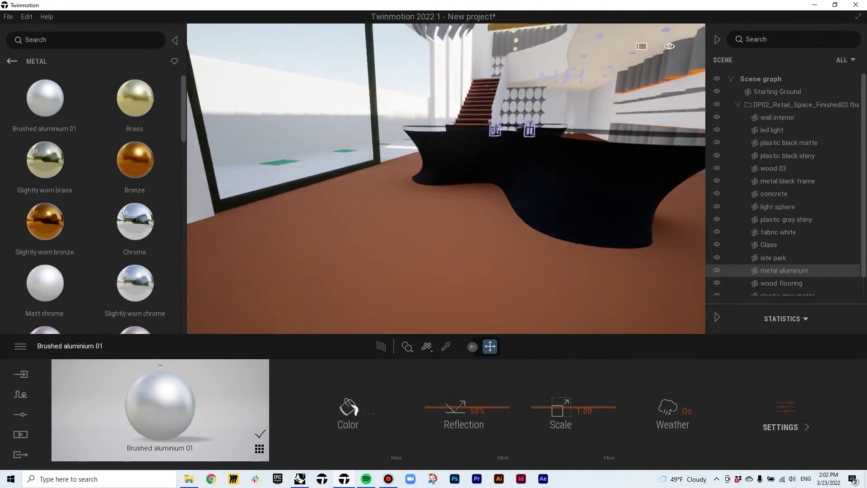
drag(452, 213, 474, 213)
click(11, 61)
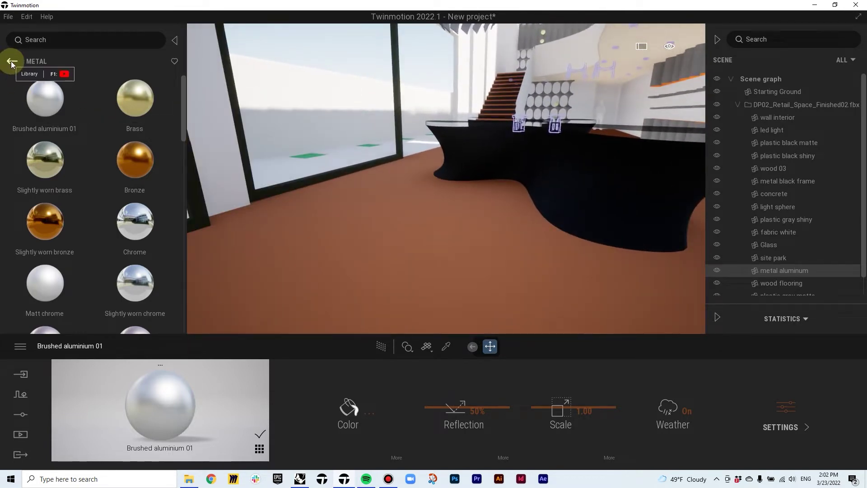
click(12, 62)
click(43, 103)
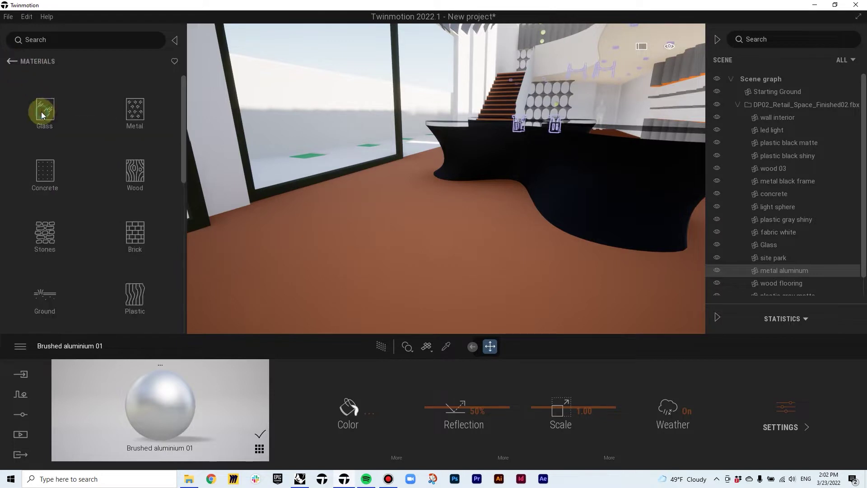
click(133, 176)
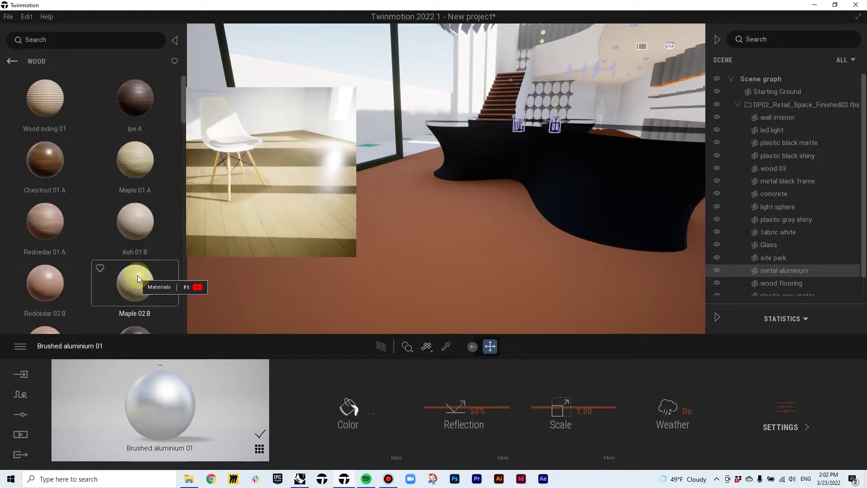
drag(138, 275, 303, 251)
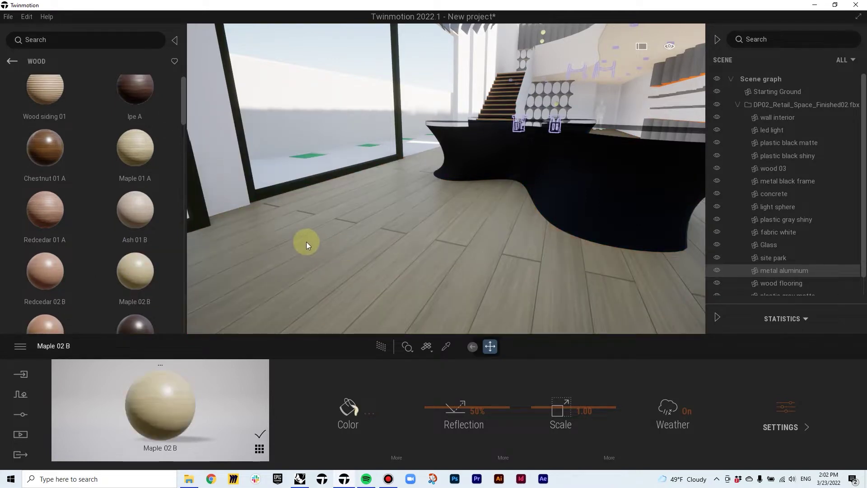
Change the floor's Maple 02 B texture mapping from object UVs to Cubic UVs
right_drag(308, 244, 453, 267)
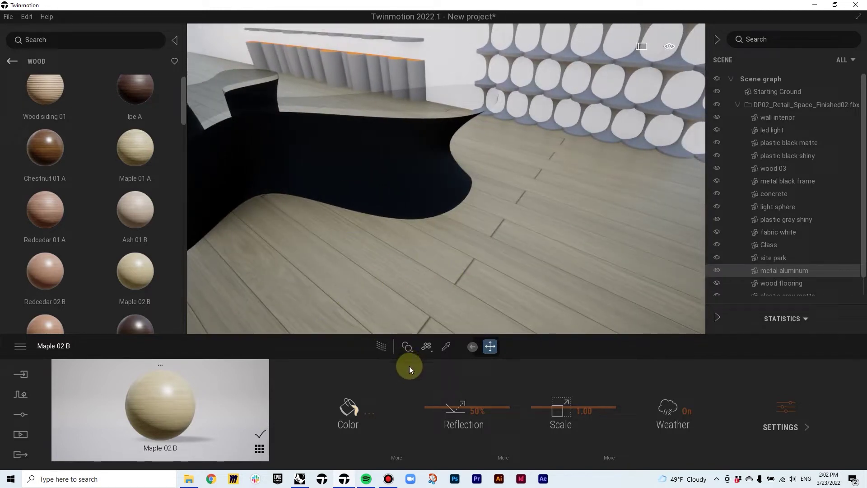
click(408, 348)
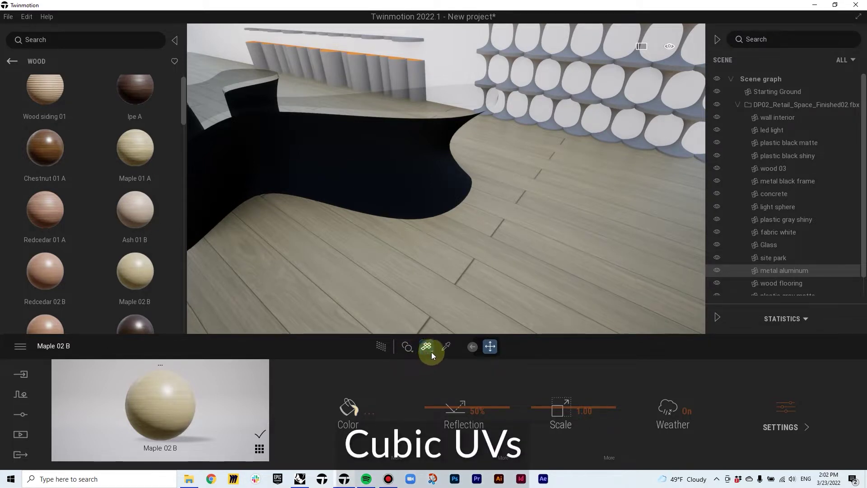
click(431, 351)
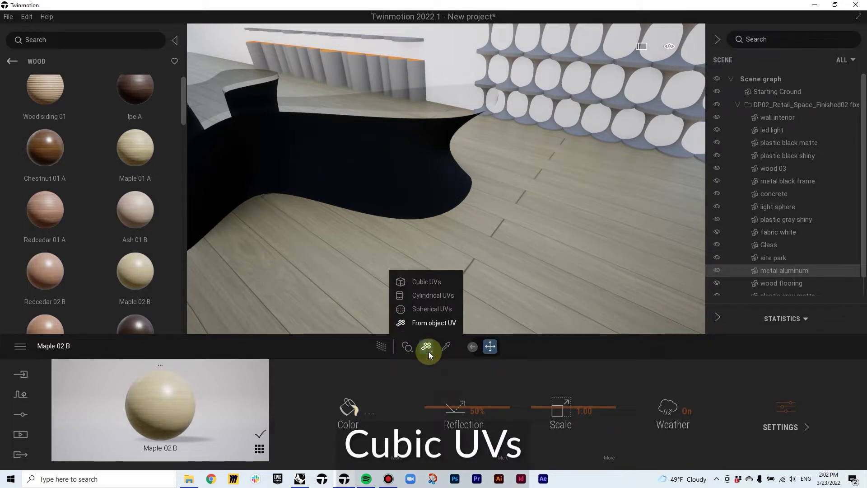
click(430, 284)
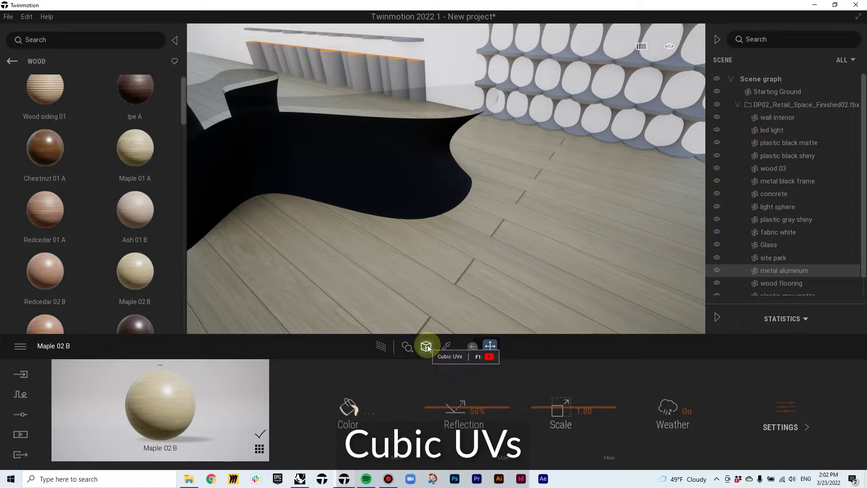
drag(299, 325, 420, 294)
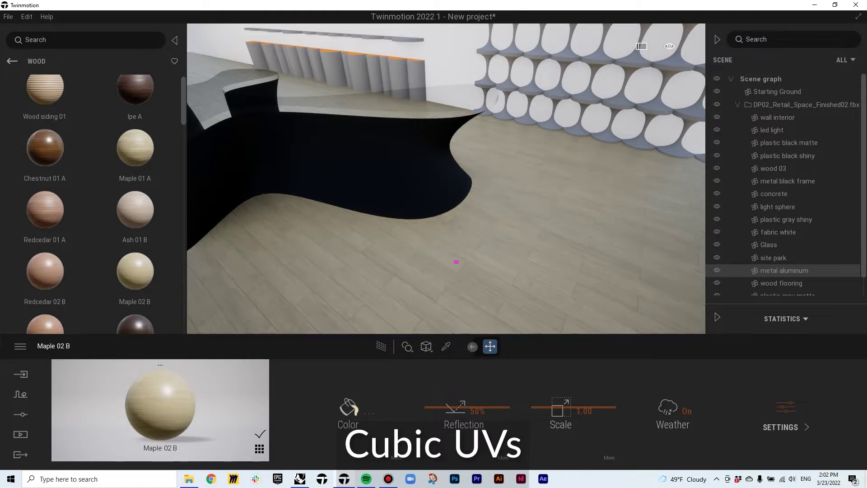
Apply the Oak 03 G wood material to the ceiling beams and choose Cubic UVs for their texture mapping
right_drag(457, 260, 410, 197)
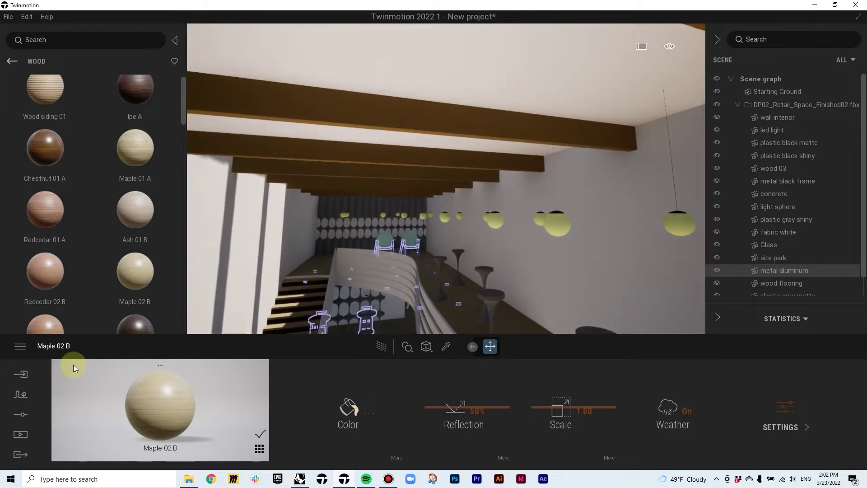
scroll(140, 261, down, 5)
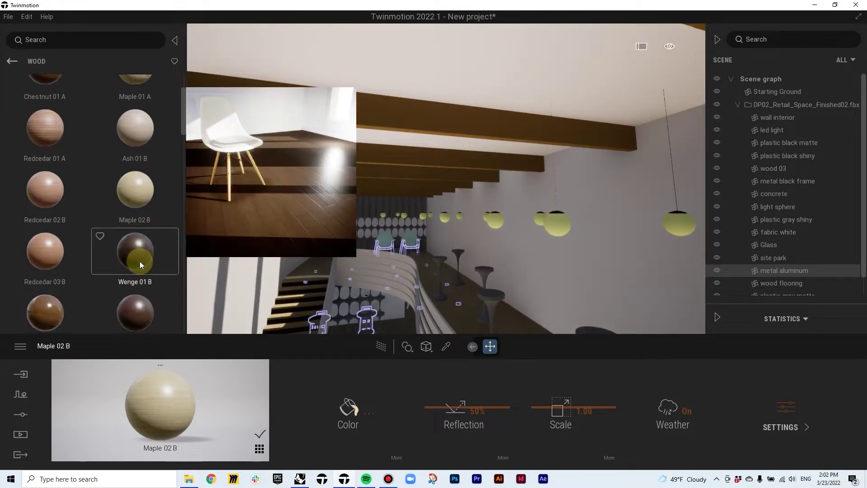
scroll(135, 263, down, 5)
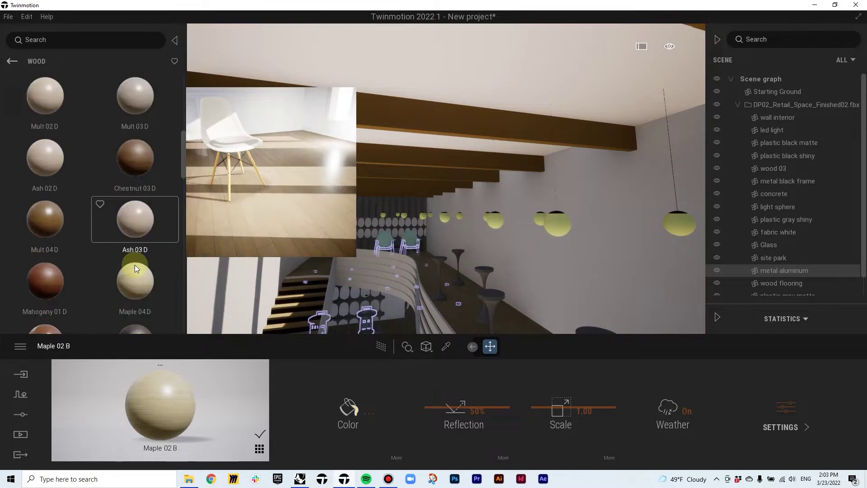
scroll(131, 241, down, 3)
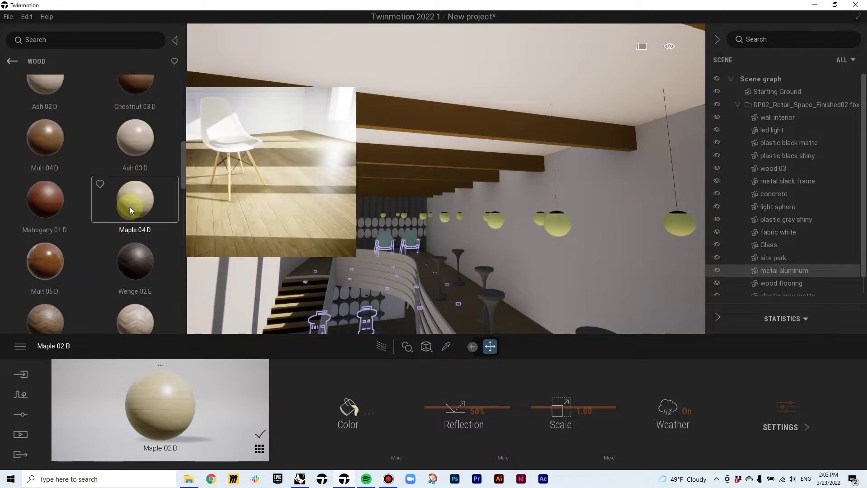
scroll(123, 225, up, 1)
scroll(122, 230, down, 8)
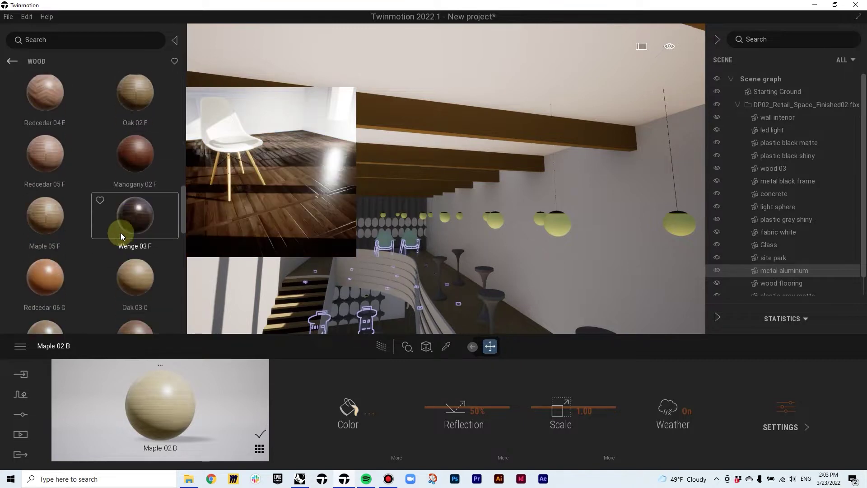
drag(386, 119, 403, 133)
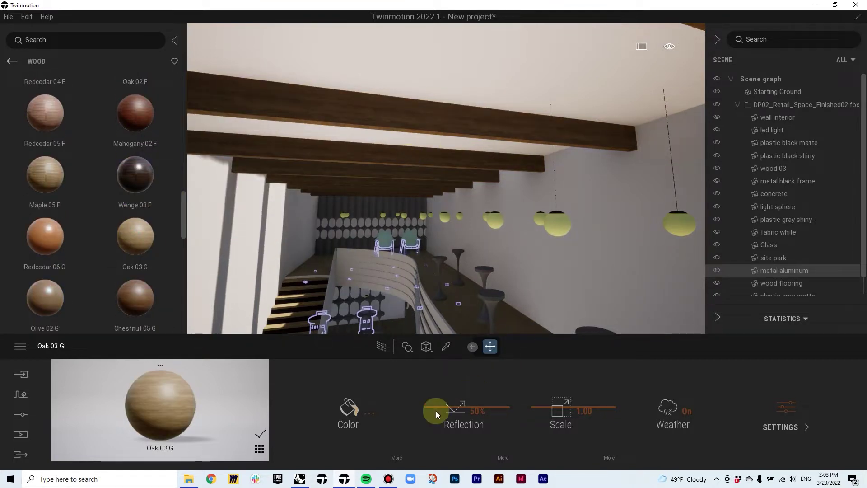
click(432, 349)
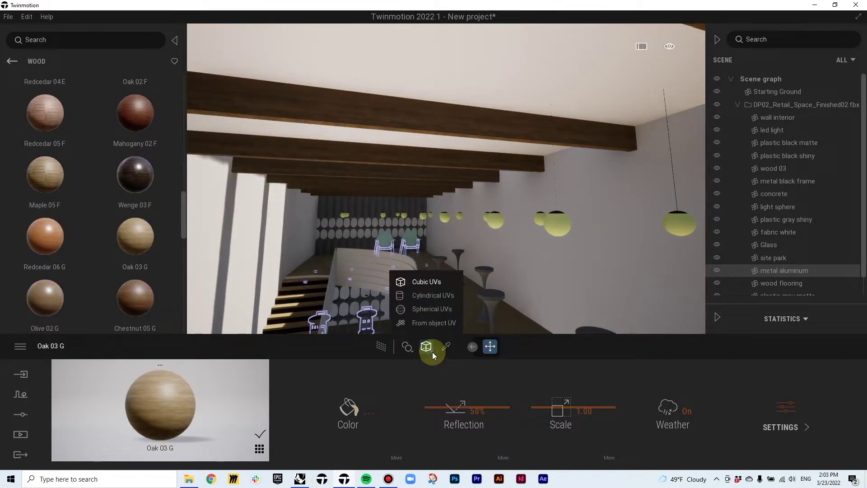
click(432, 279)
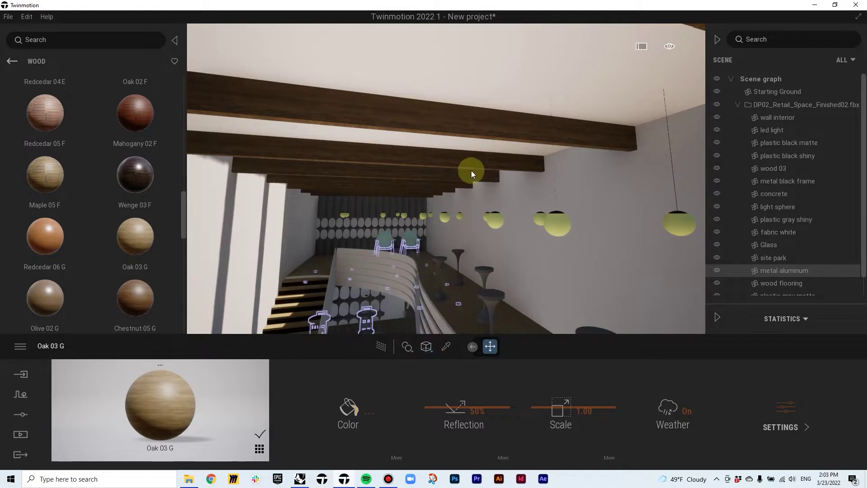
Apply the Brushed aluminium 01 metal material to the storefront's window and door frames
click(477, 243)
mouse_move(435, 281)
right_down()
mouse_move(423, 296)
mouse_move(413, 282)
mouse_move(420, 268)
mouse_move(433, 279)
right_up()
key(s)
key(e)
key(w)
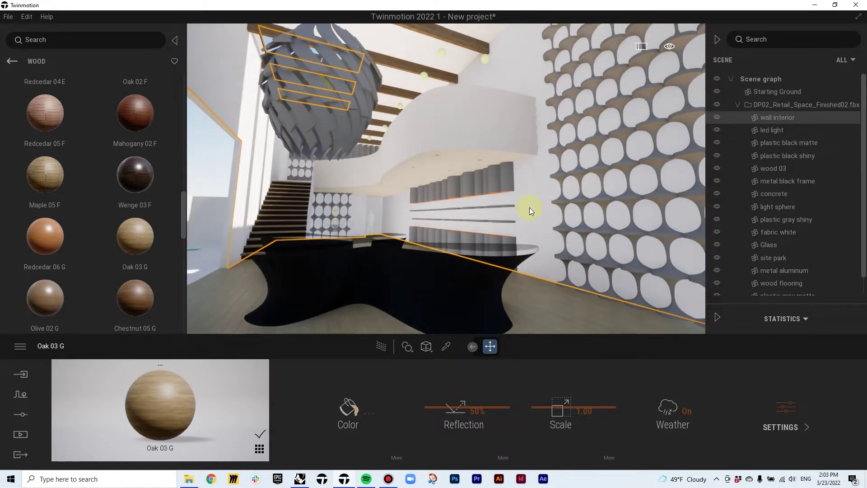
click(12, 61)
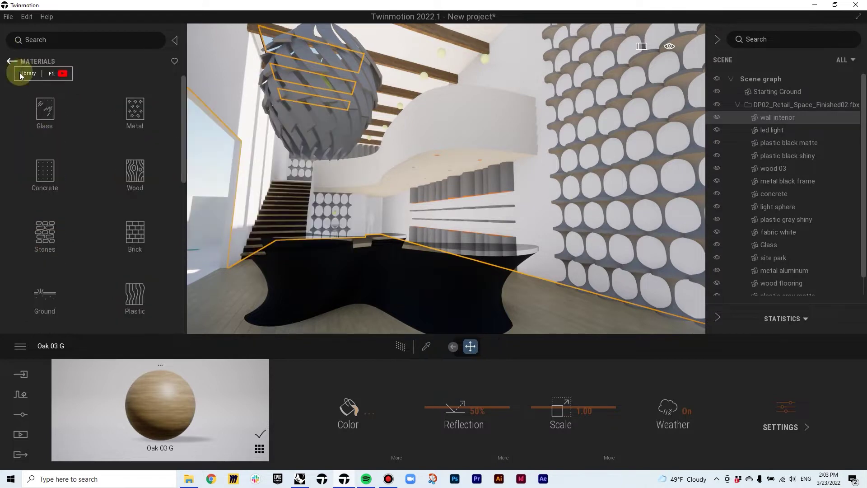
scroll(341, 206, down, 5)
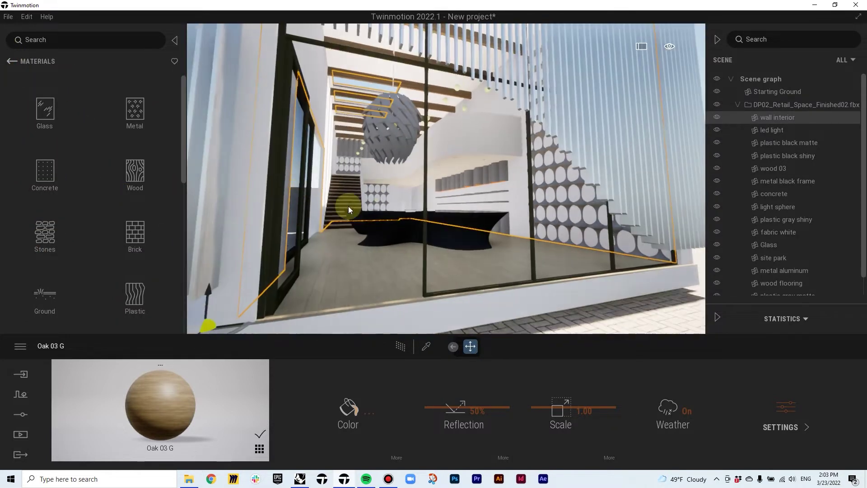
click(121, 117)
mouse_move(46, 98)
mouse_down()
mouse_move(346, 161)
mouse_move(425, 226)
mouse_up()
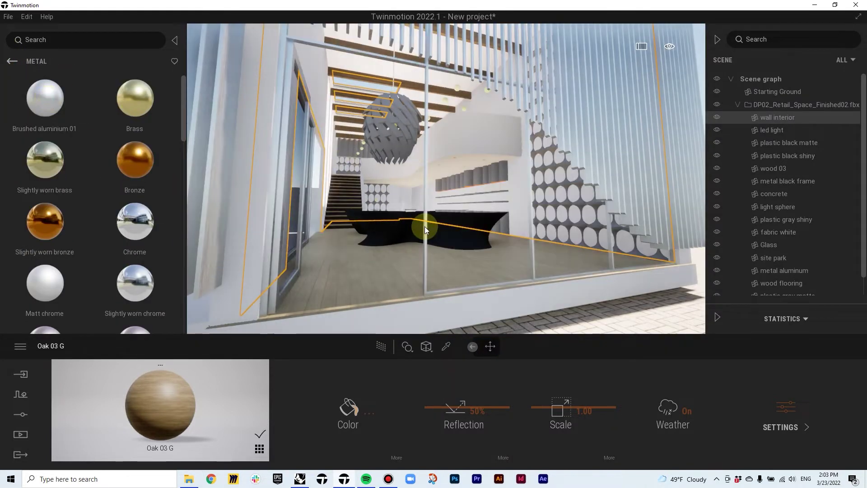
Darken the colour of the storefront frames' Brushed aluminium 01 material to near black
click(358, 410)
click(423, 261)
drag(430, 138, 617, 157)
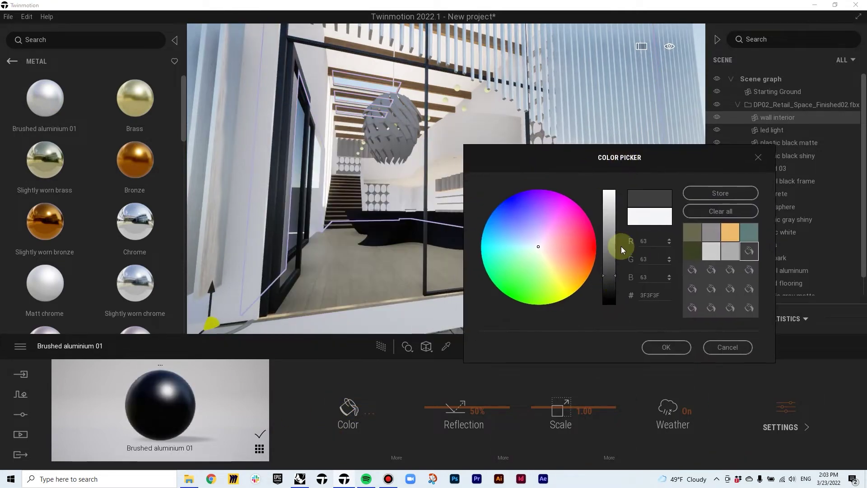
drag(610, 277, 610, 292)
click(666, 347)
Apply the Rough plastic material to the curved reception counter on the ground floor
scroll(447, 181, up, 10)
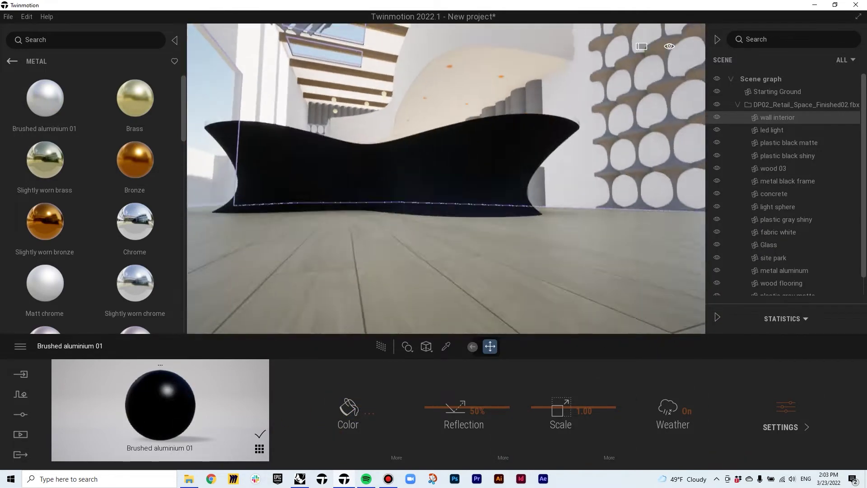
click(12, 61)
scroll(106, 207, down, 2)
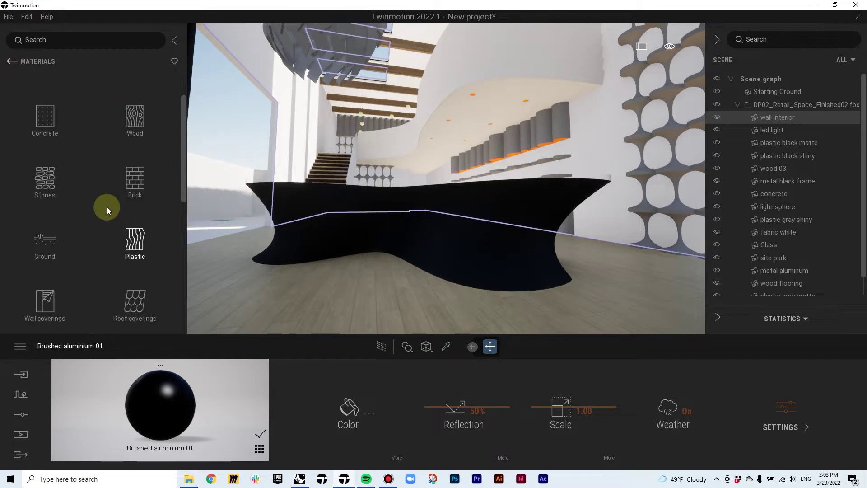
click(140, 246)
scroll(144, 240, down, 5)
drag(141, 226, 452, 217)
Change the reception counter's Rough plastic colour from green to a very dark blue-black
click(347, 411)
click(424, 265)
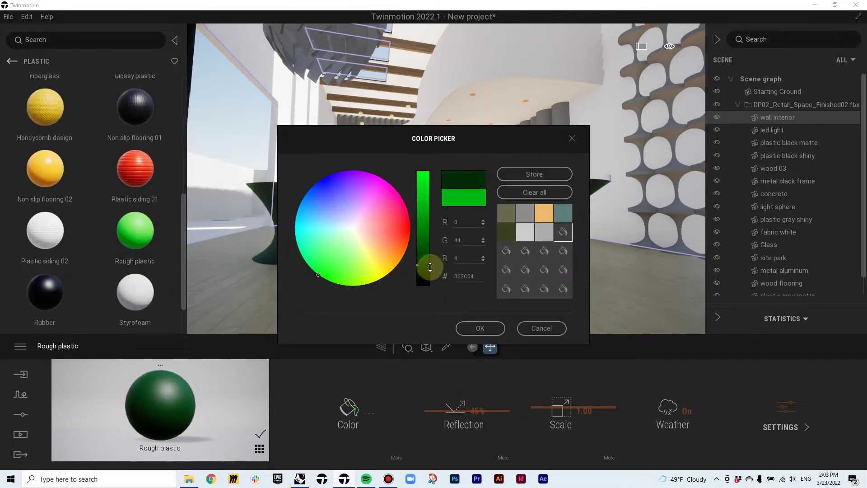
click(481, 328)
drag(343, 280, 201, 277)
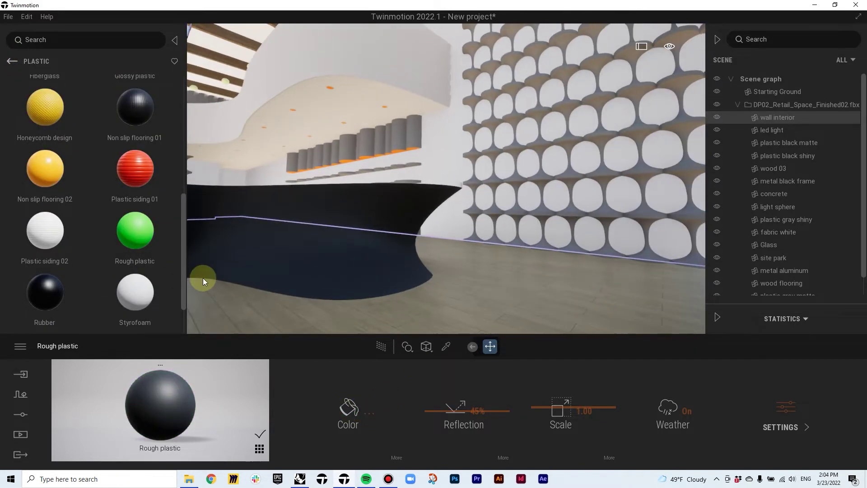
drag(135, 229, 515, 175)
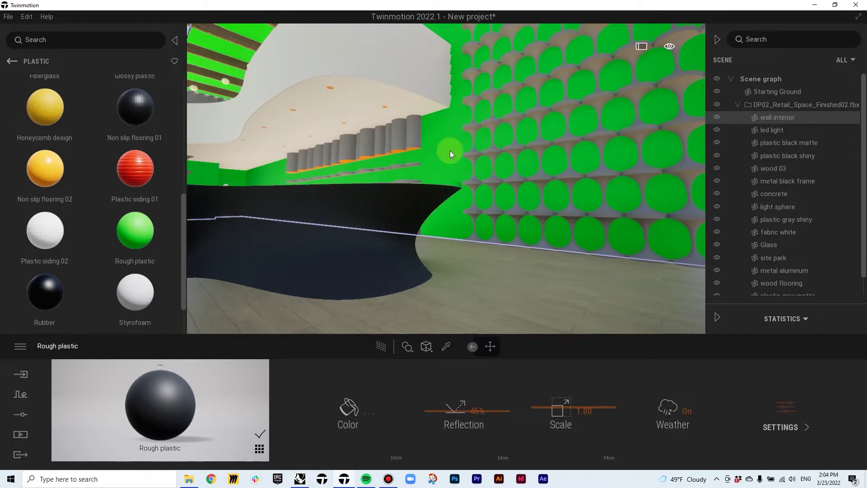
drag(231, 238, 474, 182)
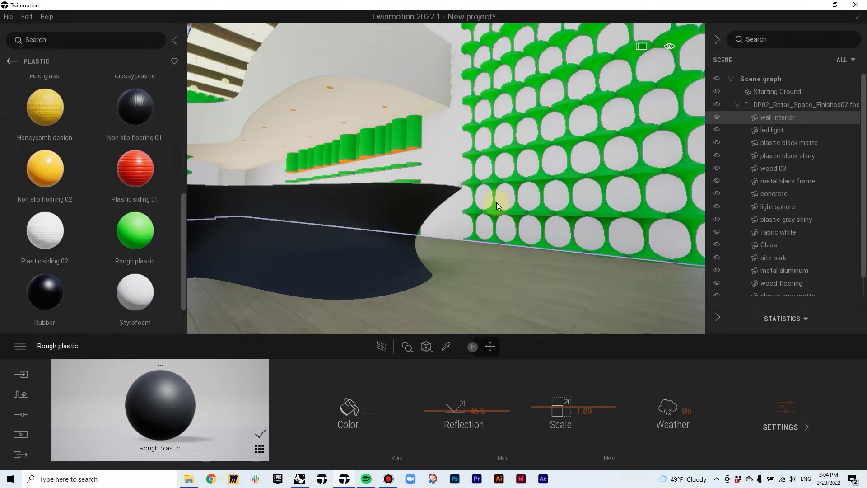
key(ctrl+z)
key(ctrl+z)
Recolour the reception counter's Rough plastic material to a very dark blue-black
right_drag(497, 203, 331, 244)
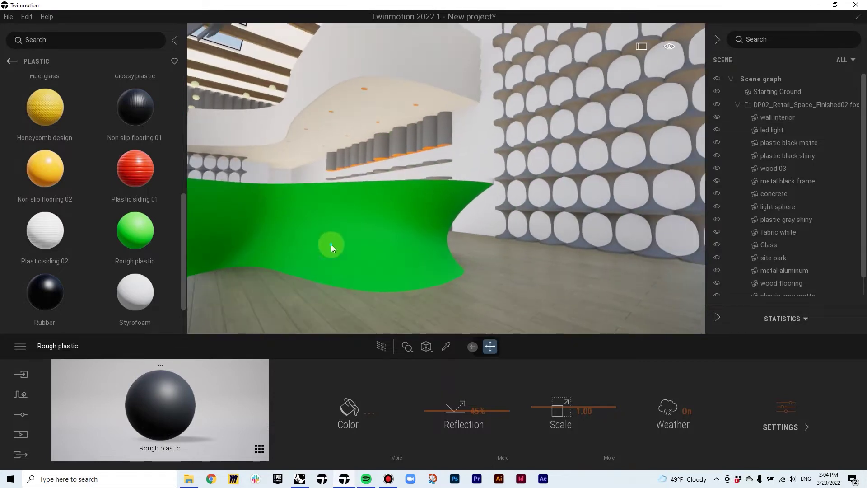
click(331, 244)
click(346, 416)
click(497, 328)
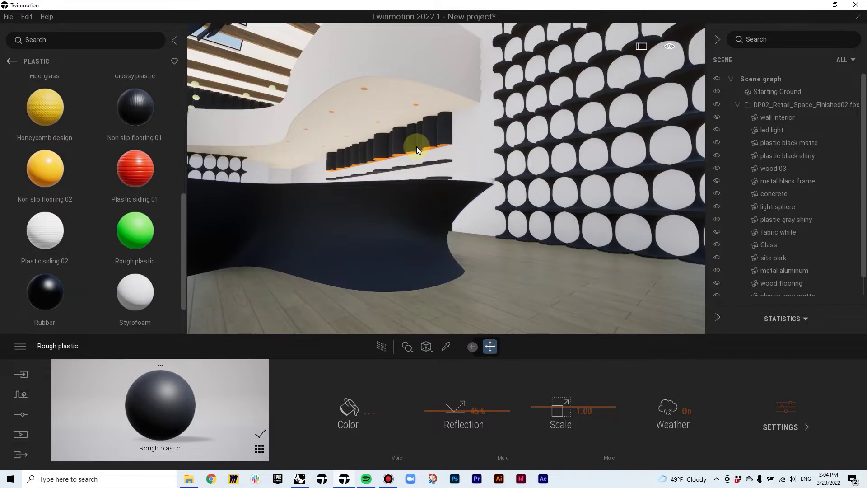
Apply the dark Rough plastic material to the curved mezzanine parapet
key(w)
right_drag(417, 150, 153, 240)
drag(153, 237, 362, 110)
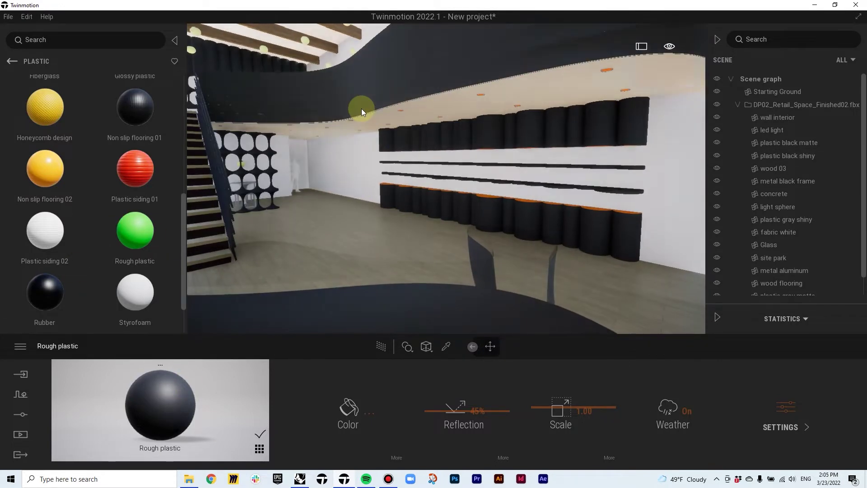
Apply the Neon 02 material to the recessed ceiling lights and shelf lighting under the mezzanine
key(w)
right_drag(362, 110, 397, 68)
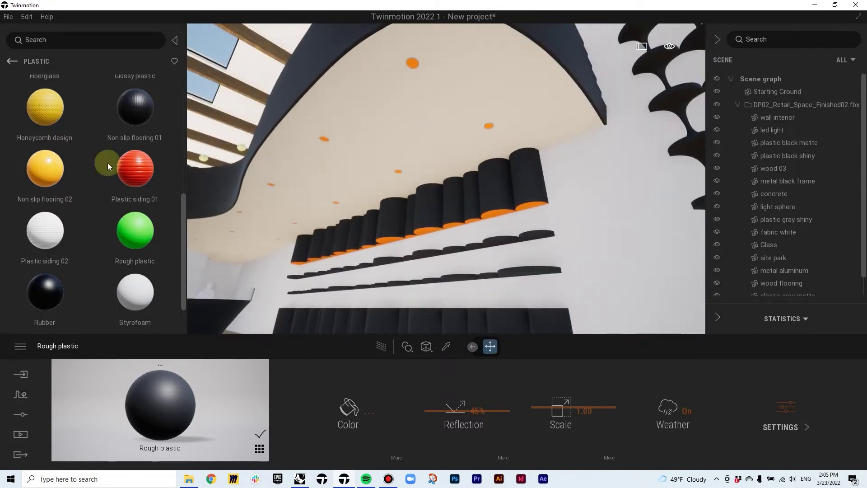
click(13, 61)
click(43, 112)
scroll(101, 254, down, 5)
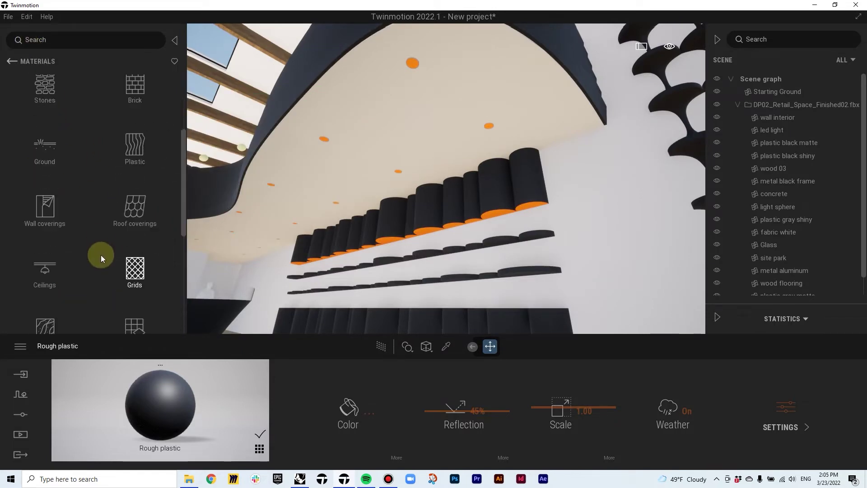
click(74, 229)
drag(136, 104, 411, 64)
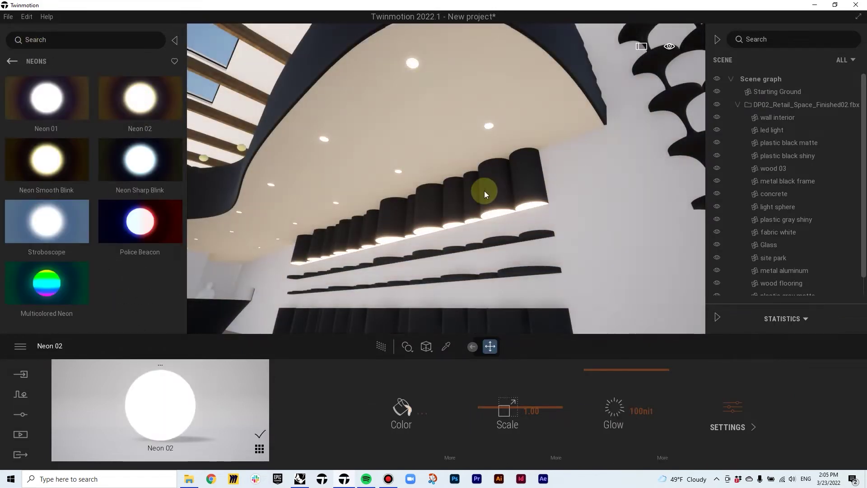
Lower the Neon 02 glow to 30 nit and apply the material to the globe pendant lamps upstairs
drag(436, 263, 421, 267)
right_drag(420, 267, 420, 258)
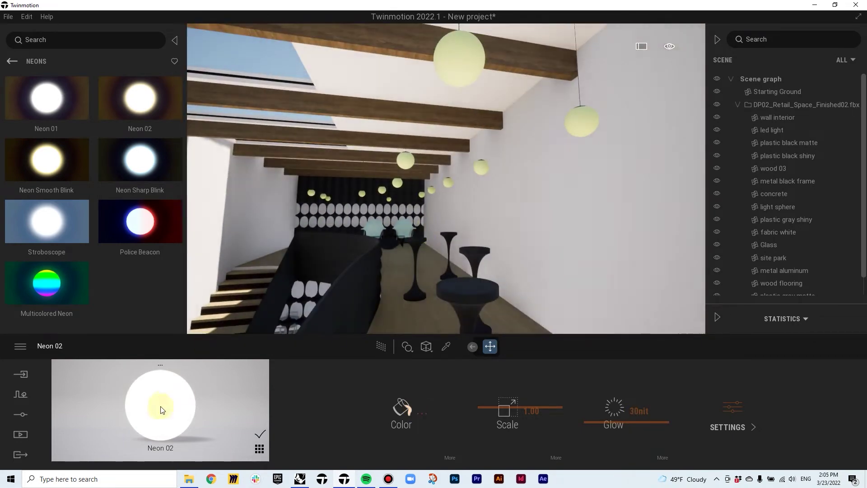
drag(162, 410, 454, 66)
Apply the Long pile carpet 06 fabric to the upstairs lounge chairs and set its scale to 0.51
right_drag(455, 72, 483, 75)
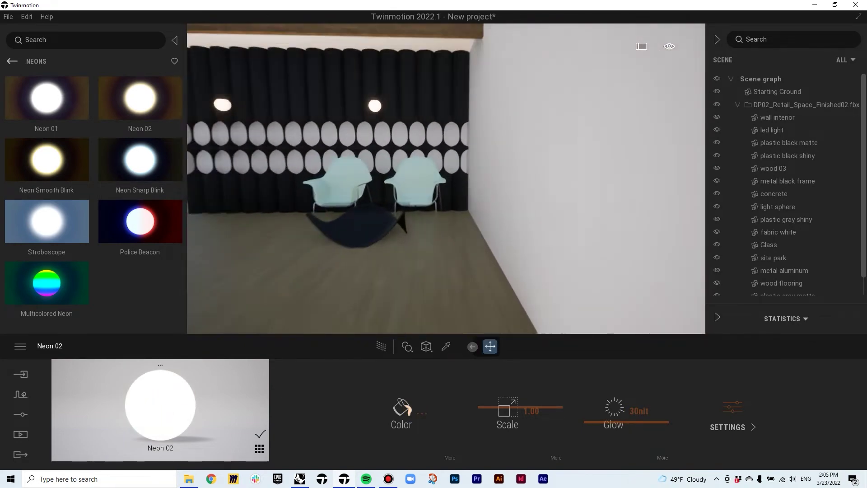
click(11, 61)
click(50, 118)
scroll(82, 158, down, 10)
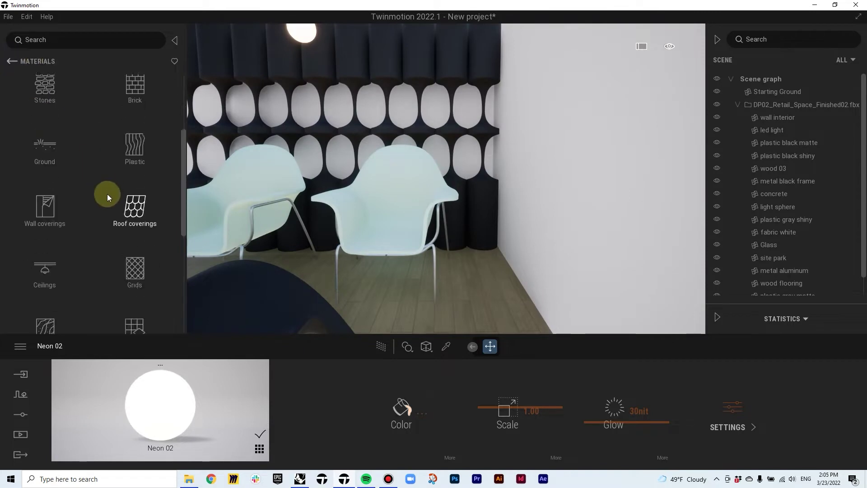
click(103, 196)
scroll(127, 181, down, 5)
scroll(124, 265, down, 5)
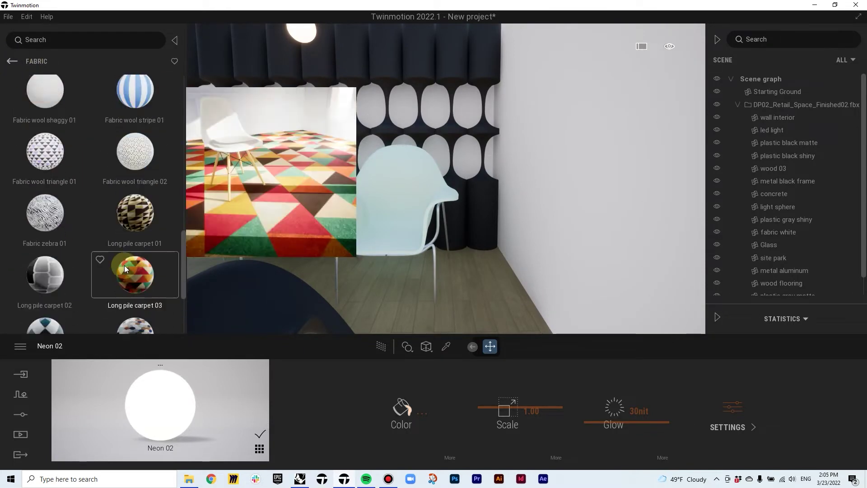
drag(45, 235, 395, 237)
drag(508, 409, 506, 427)
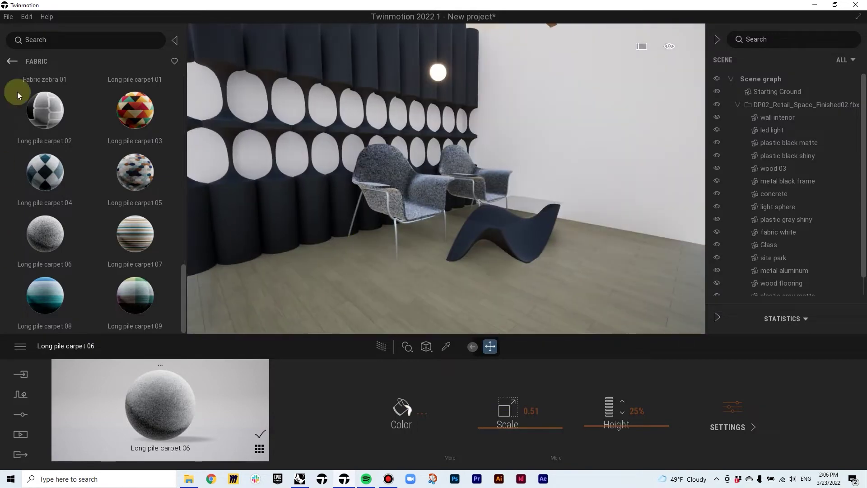
Apply the Clear glass material to the model's glass surfaces
click(11, 61)
click(38, 105)
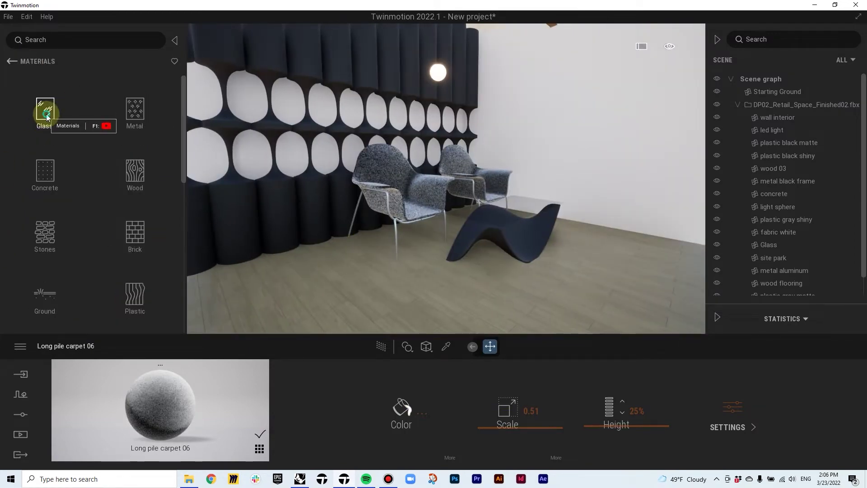
click(40, 110)
drag(44, 98, 538, 252)
Apply the Dirt natural ground material to the green square planting beds outside the store
key(s)
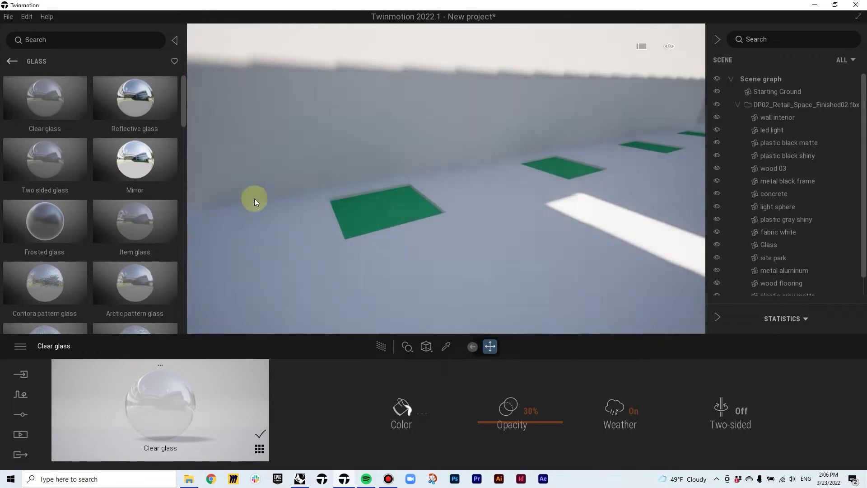
click(12, 61)
click(44, 110)
scroll(58, 203, down, 1)
click(51, 229)
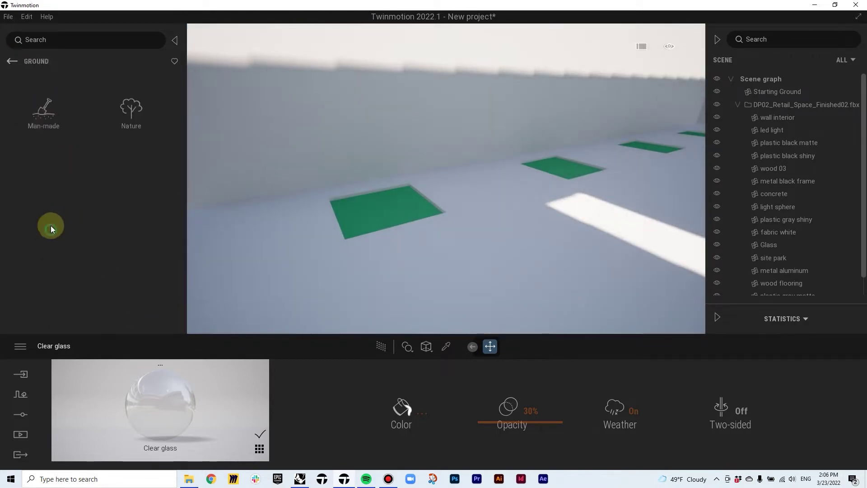
click(130, 118)
drag(135, 279, 382, 262)
Apply the Dirt material to the reception counter in Replace material mode, covering every object that shares its Rough plastic
key(w)
drag(441, 243, 465, 244)
drag(438, 168, 375, 178)
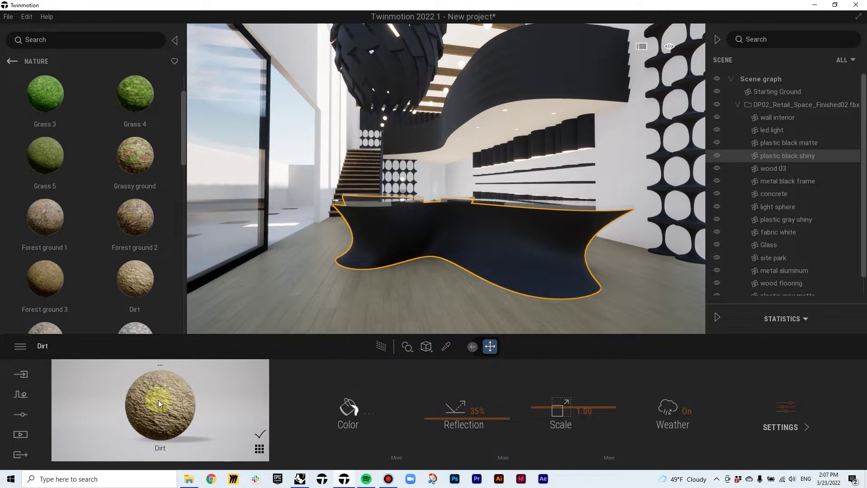
drag(158, 400, 476, 246)
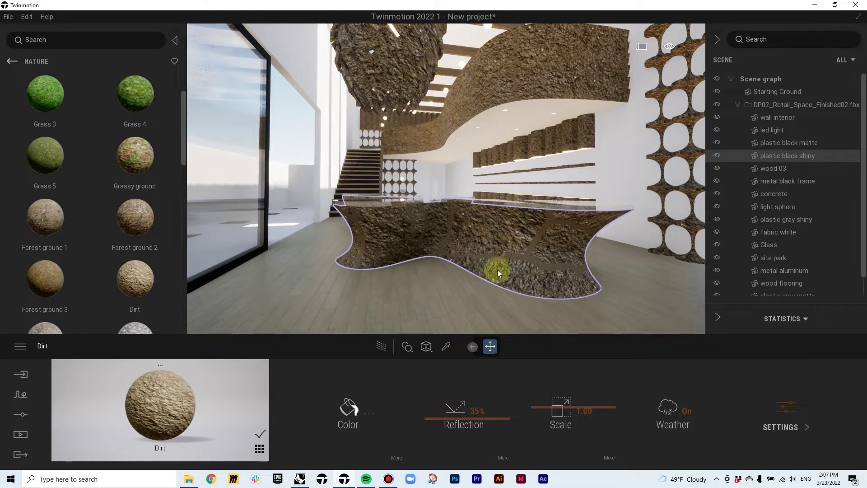
Switch material application to Apply to object and put the dark Rough plastic back on the reception counter
click(411, 352)
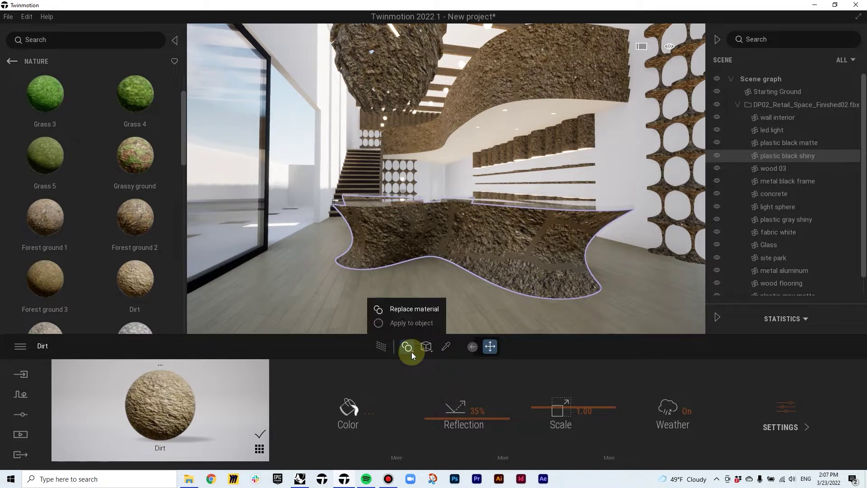
click(416, 323)
click(259, 450)
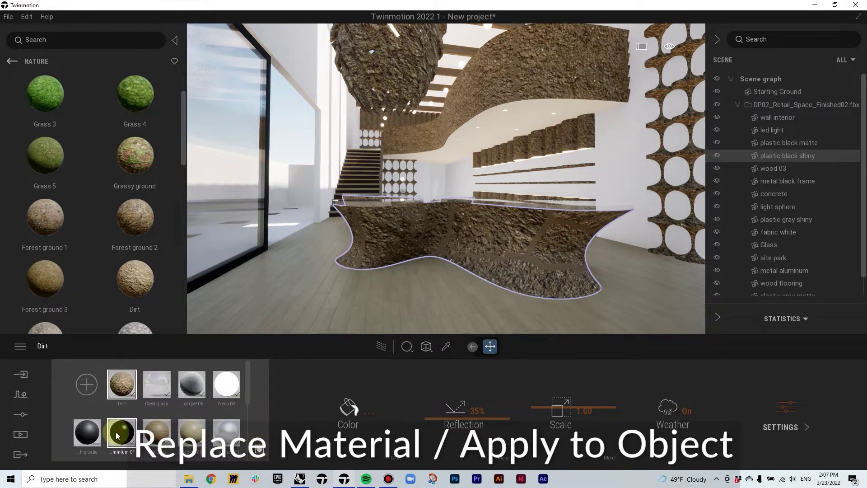
click(448, 241)
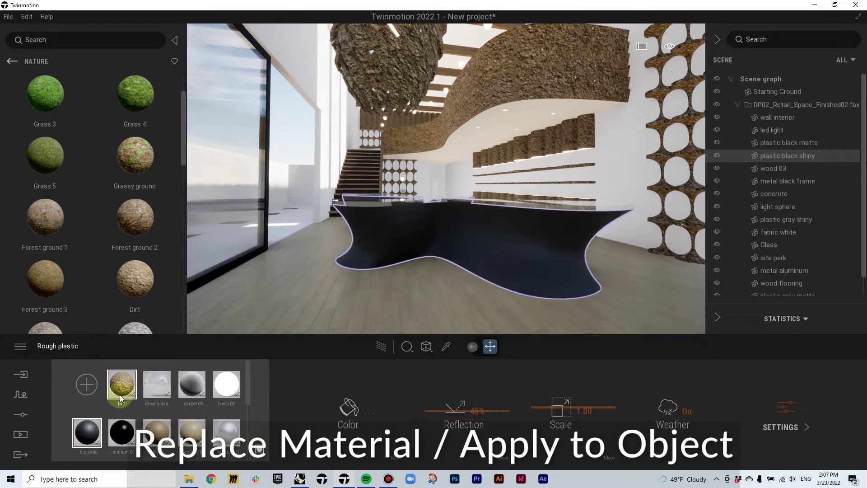
Apply the dark Rough plastic individually to the curved mezzanine parapet, the spherical chandelier and the mezzanine's underside
click(525, 97)
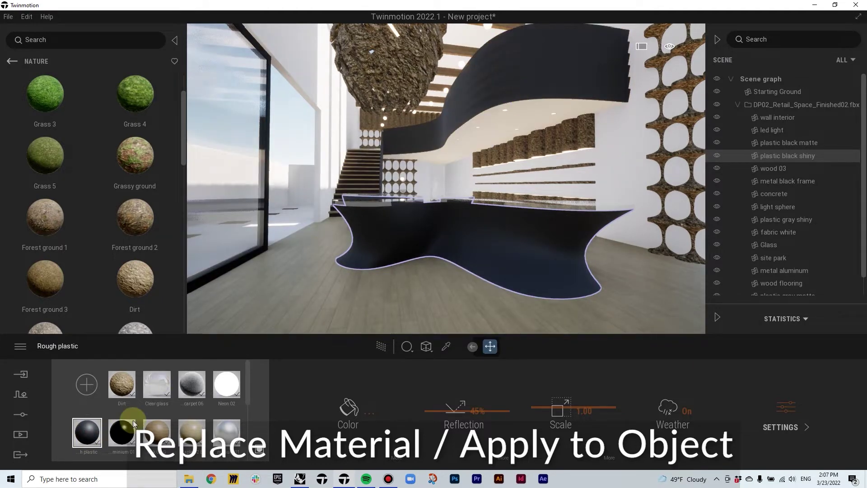
click(411, 92)
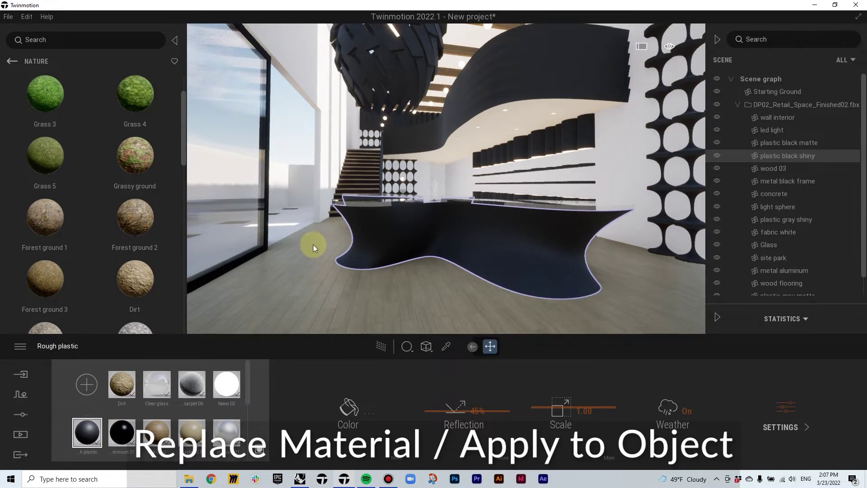
click(492, 135)
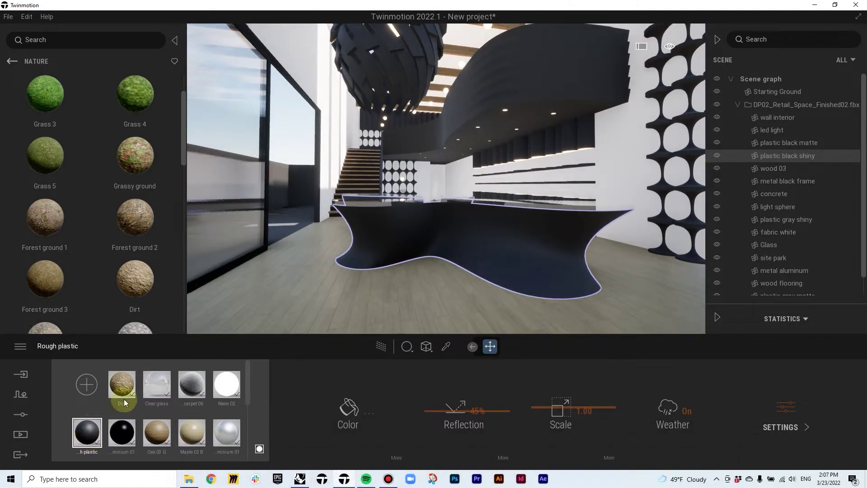
Apply the Bare concrete 02 material to the dark blue outdoor paving beside the store
mouse_move(352, 234)
right_down()
mouse_move(452, 235)
mouse_move(427, 255)
mouse_move(373, 267)
mouse_move(375, 289)
mouse_move(316, 284)
mouse_move(352, 224)
right_up()
key(e)
key(e)
key(q)
key(w)
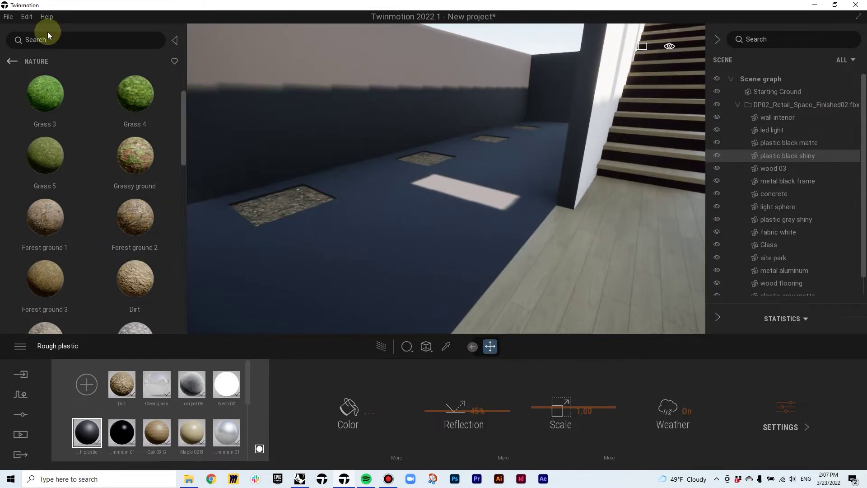
click(10, 62)
click(13, 61)
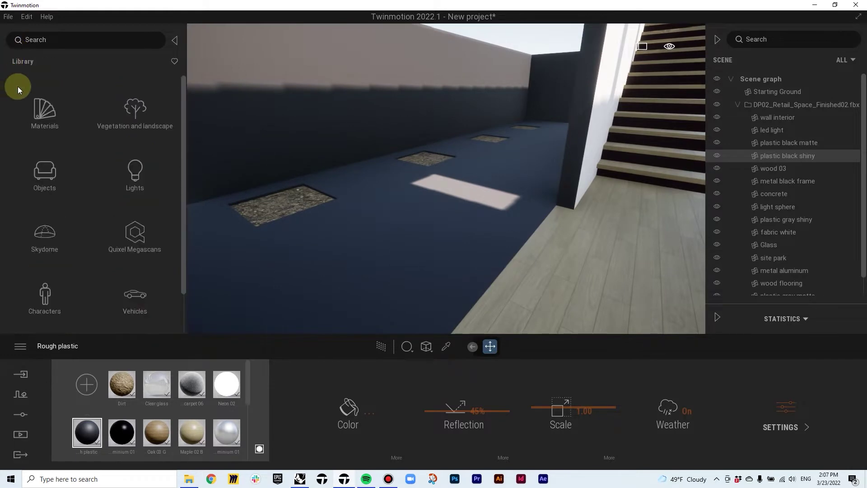
click(39, 110)
click(47, 174)
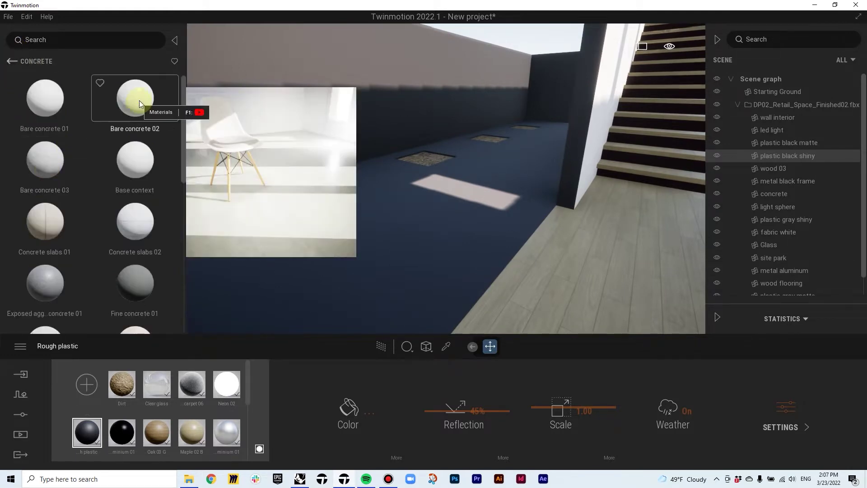
drag(135, 94, 377, 226)
Try Concrete slabs 01 on the white interior walls and replace it with the Poured concrete 01 material
right_drag(378, 227, 424, 226)
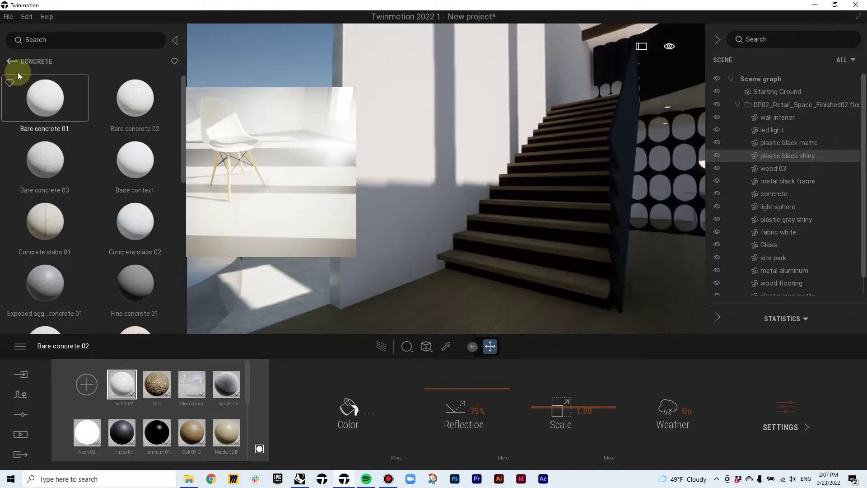
drag(20, 228, 354, 224)
right_drag(354, 225, 442, 221)
scroll(48, 229, down, 3)
drag(46, 251, 519, 196)
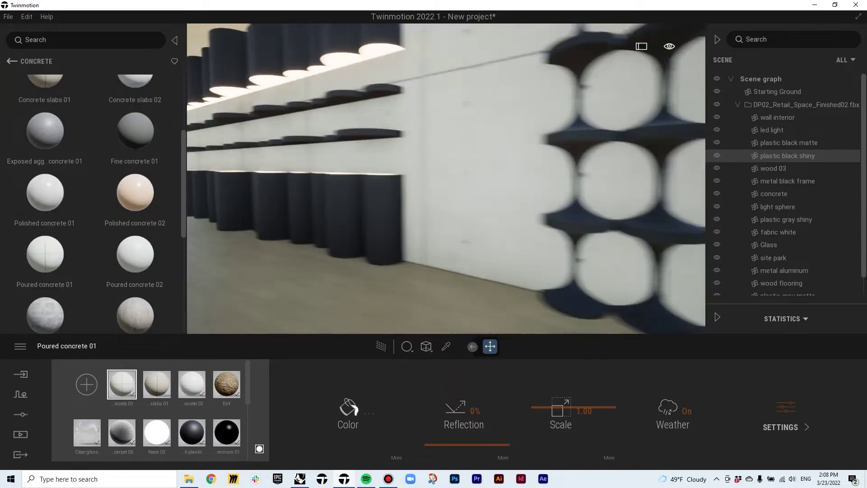
right_drag(519, 196, 430, 181)
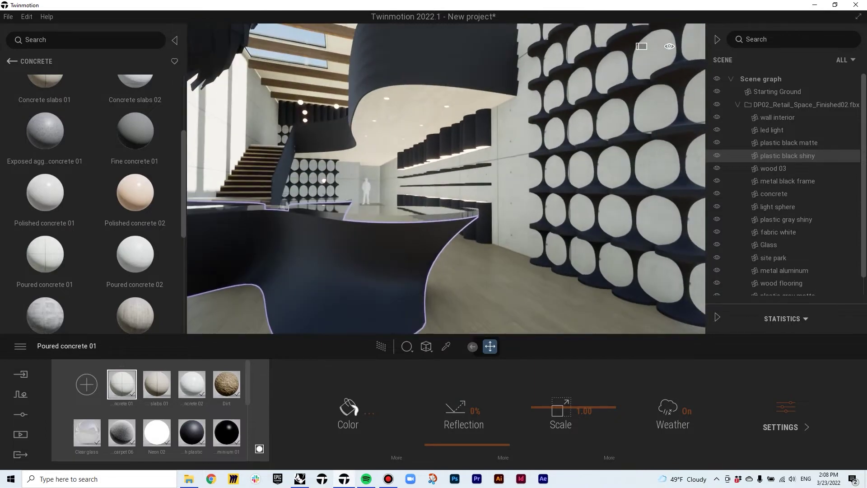
Apply the dark Rough plastic material to the wooden ceiling beams under the skylights
right_drag(307, 137, 178, 328)
drag(192, 433, 313, 99)
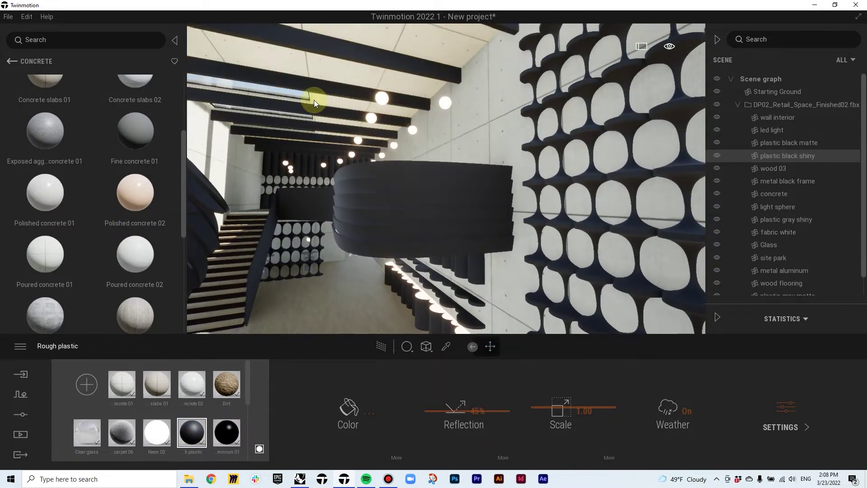
key(s)
mouse_move(304, 253)
right_down()
mouse_move(316, 239)
mouse_move(304, 263)
right_up()
Place a Ginkgo tree from the vegetation library at the nearest planting bed outside the store window
key(w)
right_drag(360, 223, 302, 237)
key(d)
key(a)
key(a)
click(10, 62)
click(10, 62)
click(77, 120)
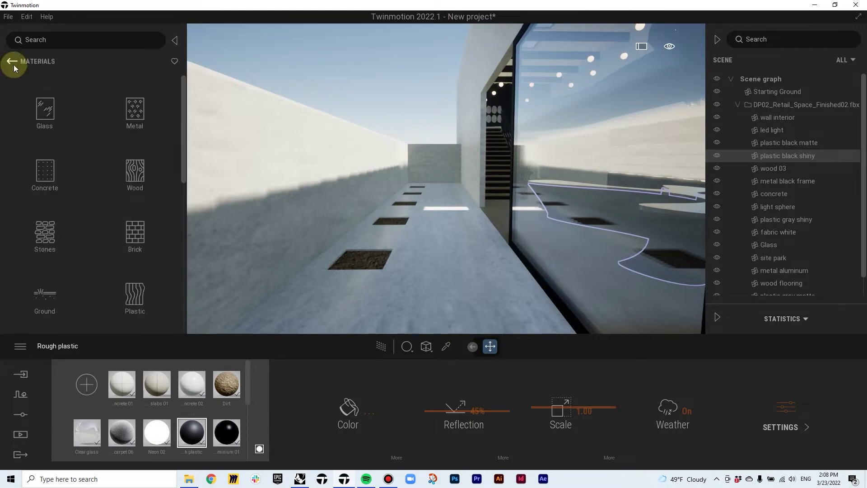
click(14, 66)
click(134, 121)
click(135, 126)
scroll(136, 172, down, 5)
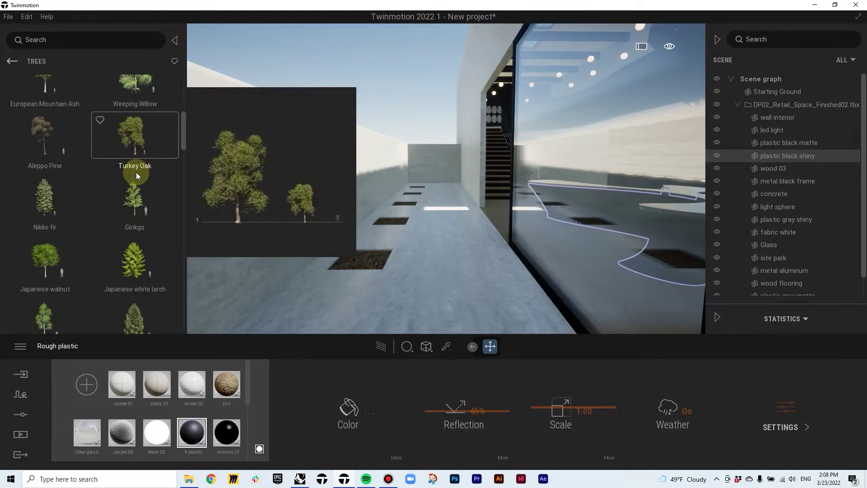
drag(137, 172, 365, 268)
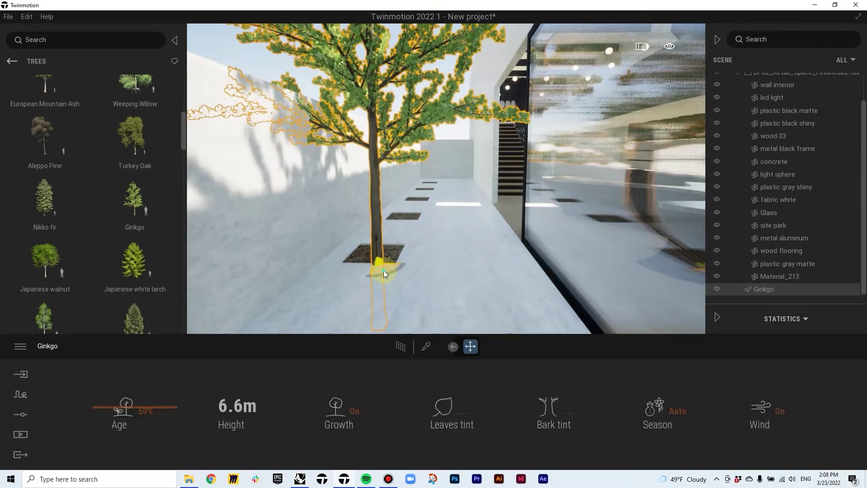
Position the Ginkgo inside the nearest planting bed and set its age to 1%
right_drag(465, 240, 413, 227)
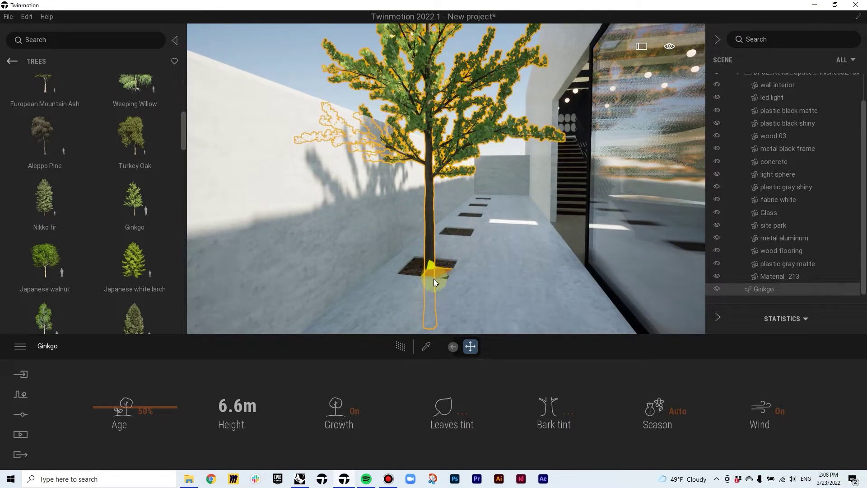
mouse_move(137, 251)
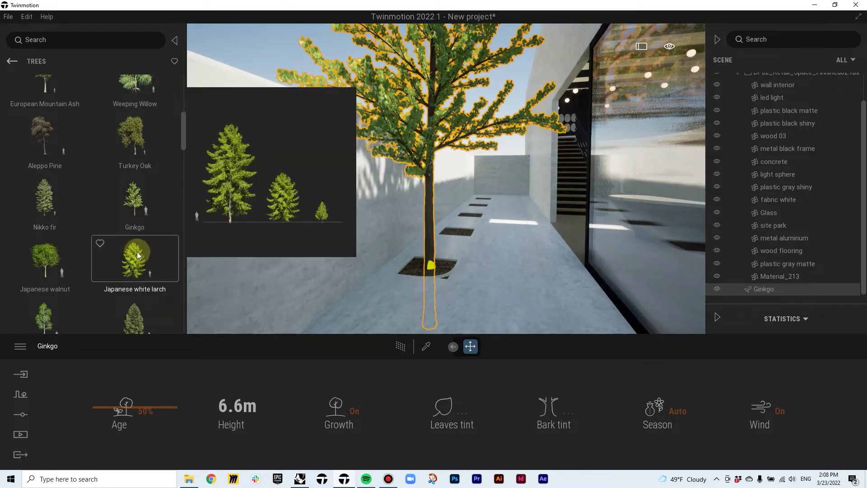
drag(121, 409, 118, 444)
Copy the Ginkgo as four instances spaced 2.12 m apart, one in each remaining planting bed along the wall
right_drag(531, 278, 418, 274)
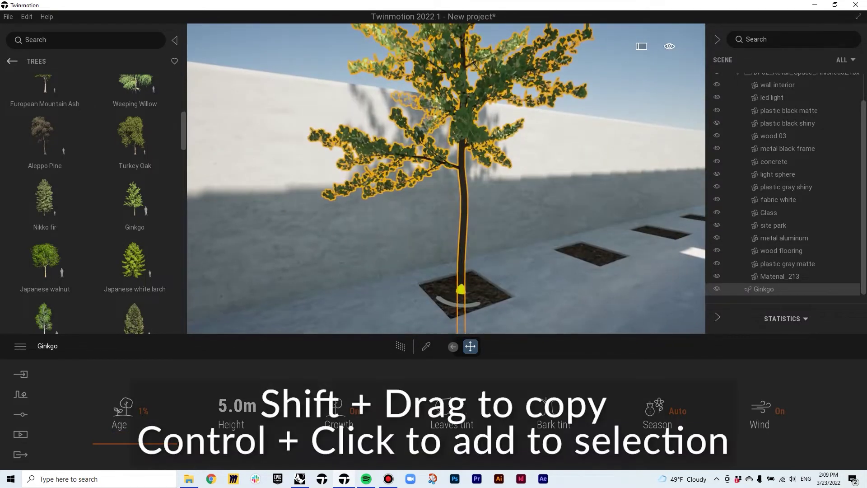
right_drag(503, 277, 543, 277)
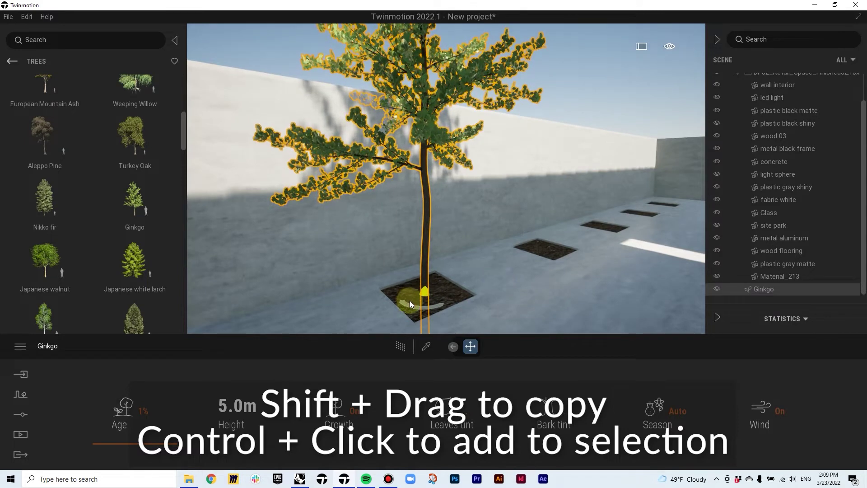
drag(410, 297, 540, 250)
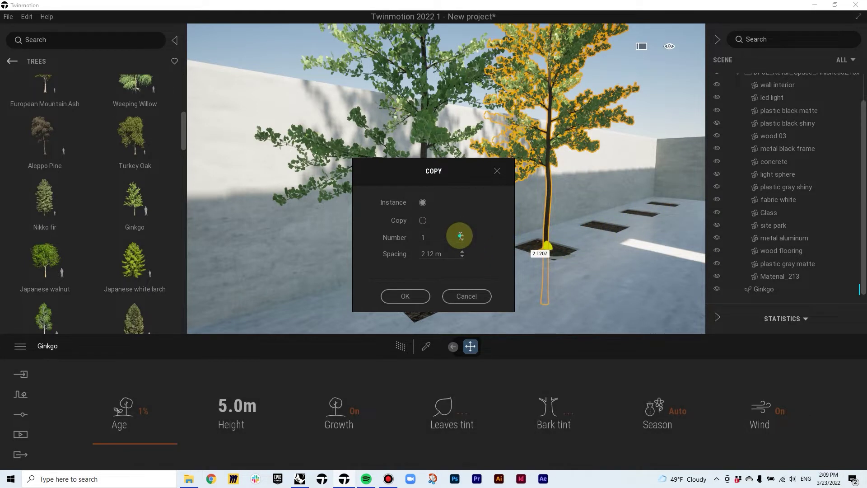
click(414, 296)
right_drag(560, 284, 559, 284)
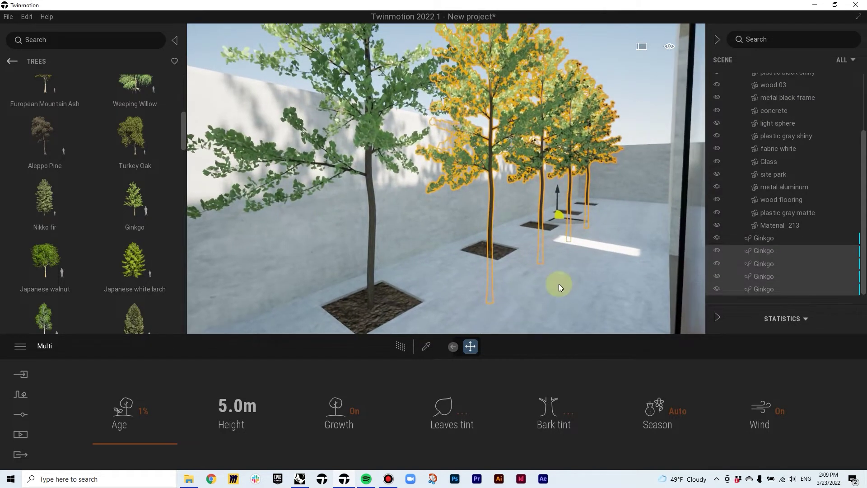
click(433, 103)
Set the age of the front Ginkgo, in the nearest planting bed, to 6%
right_drag(544, 169, 556, 174)
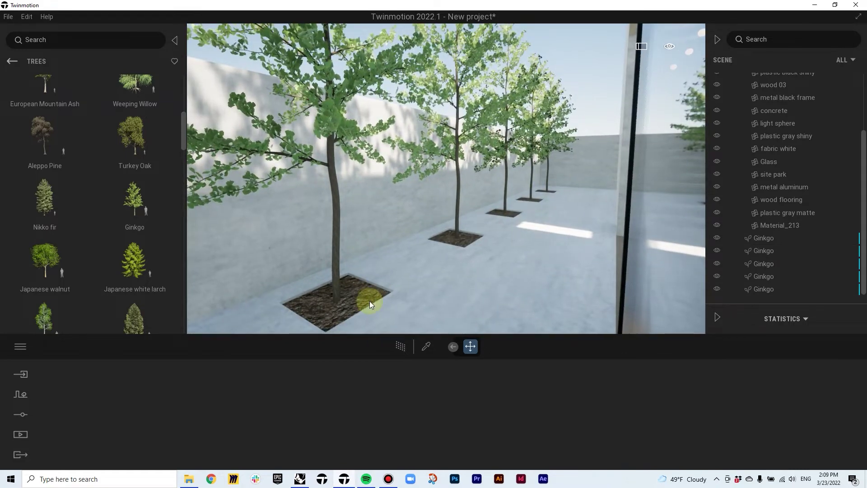
click(328, 136)
drag(167, 422, 163, 440)
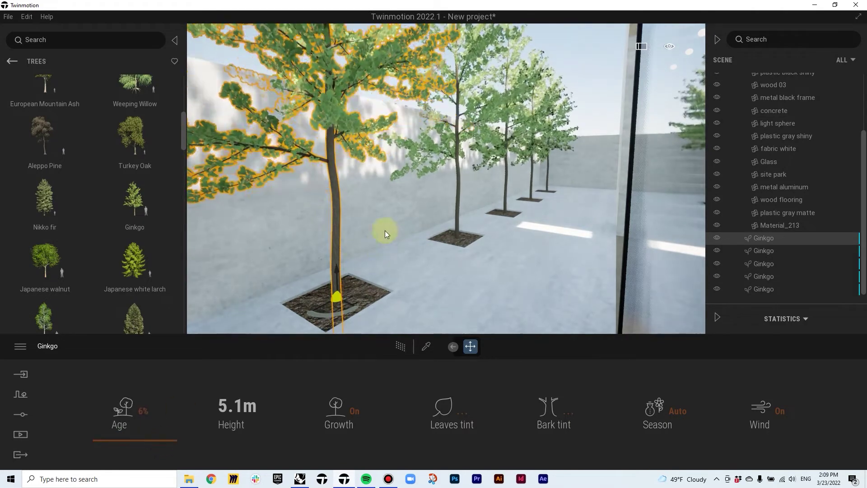
Examine the row of trees through the storefront glass from inside, with the reception counter in view and nothing selected
key(d)
right_drag(499, 293, 619, 262)
key(s)
key(s)
key(w)
key(a)
key(d)
key(s)
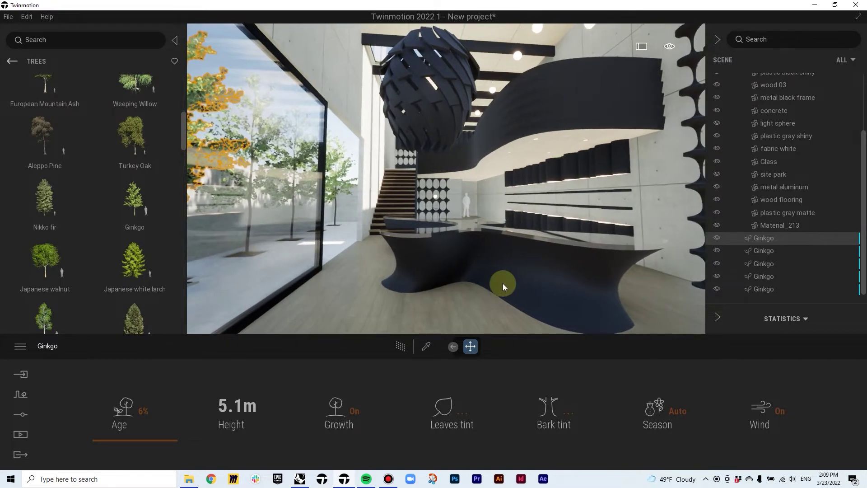
click(397, 182)
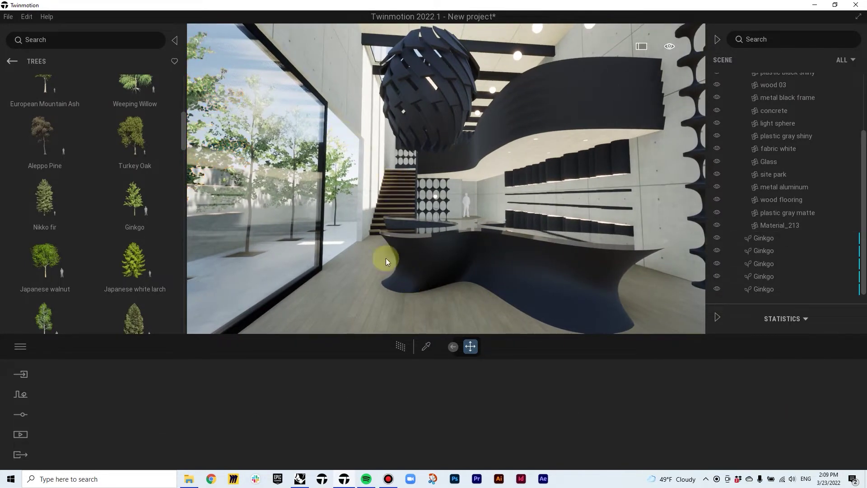
right_drag(386, 259, 367, 249)
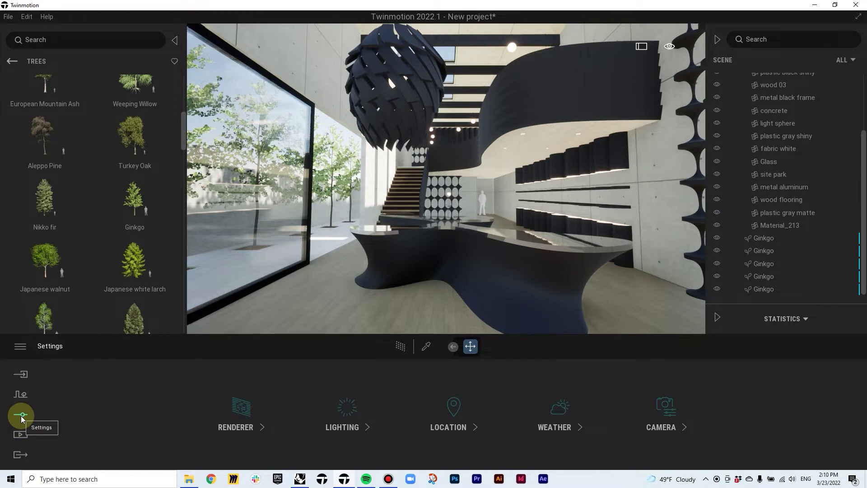
Look into the renderer settings and turn on the skydome in the lighting settings
click(232, 429)
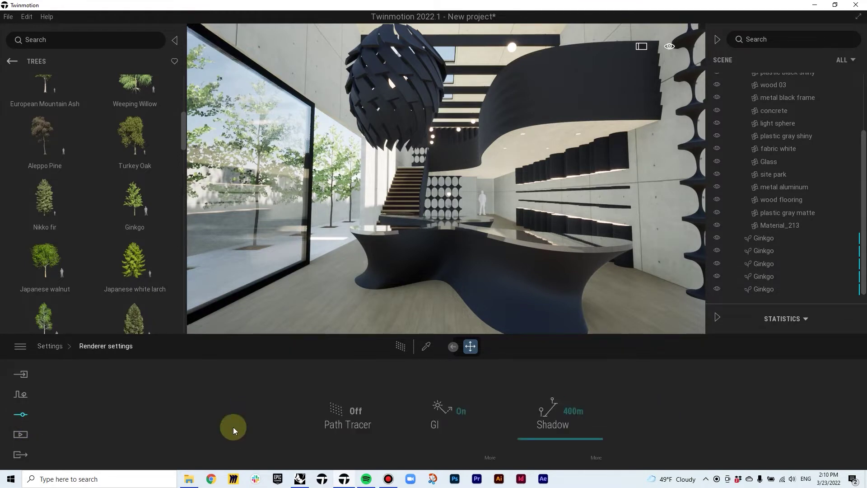
click(17, 417)
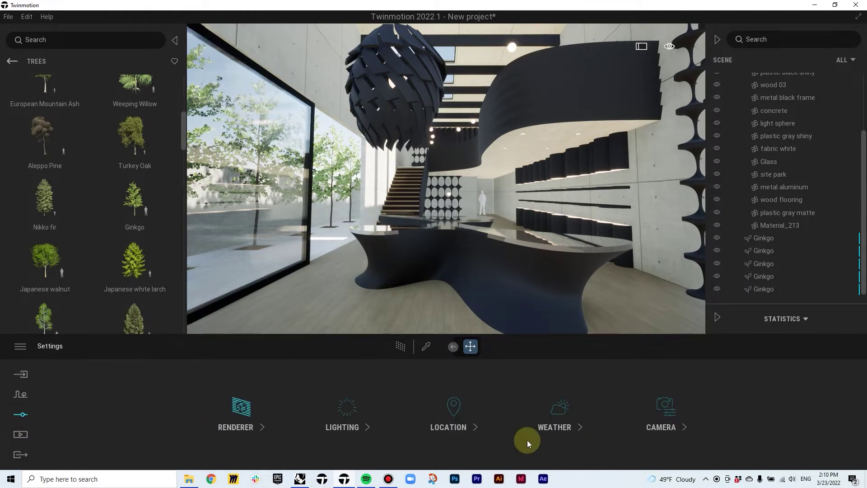
click(327, 427)
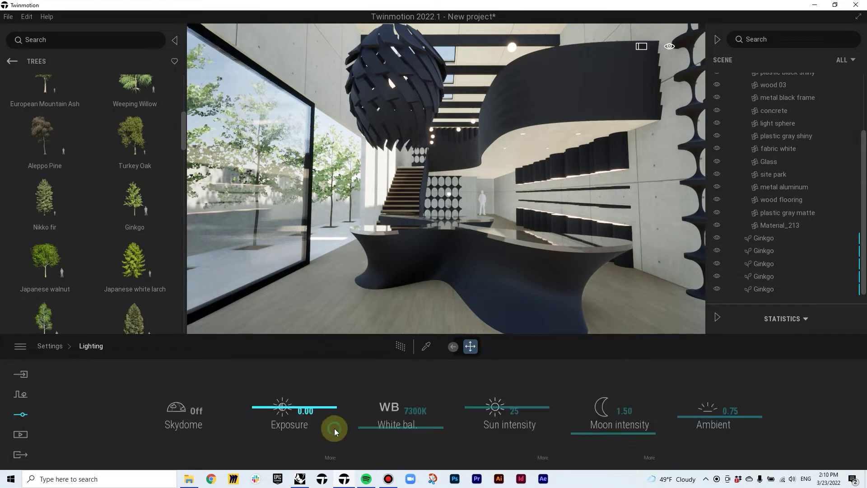
click(196, 412)
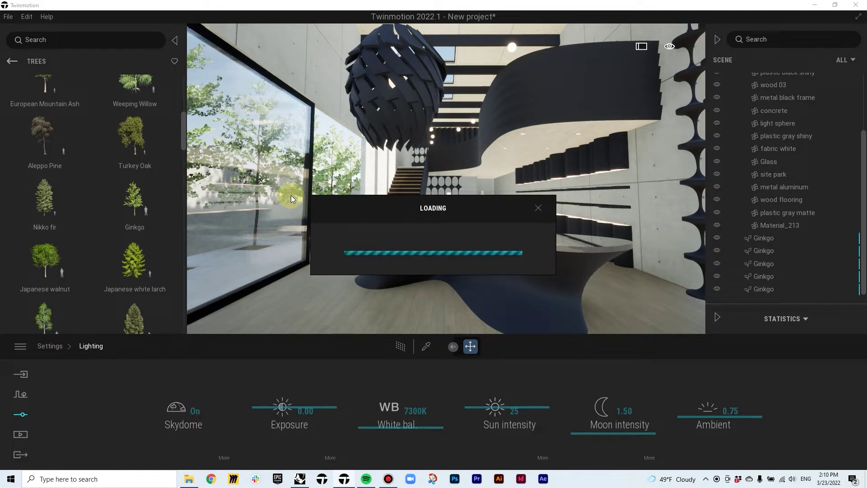
Examine how the skydome lights the tree-lined exterior, the storefront glass and the reception interior from several viewpoints
drag(291, 195, 373, 193)
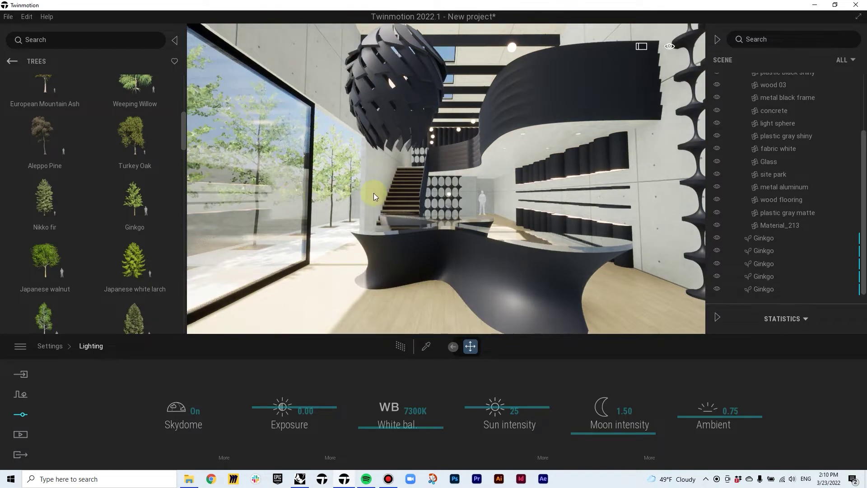
key(s)
key(a)
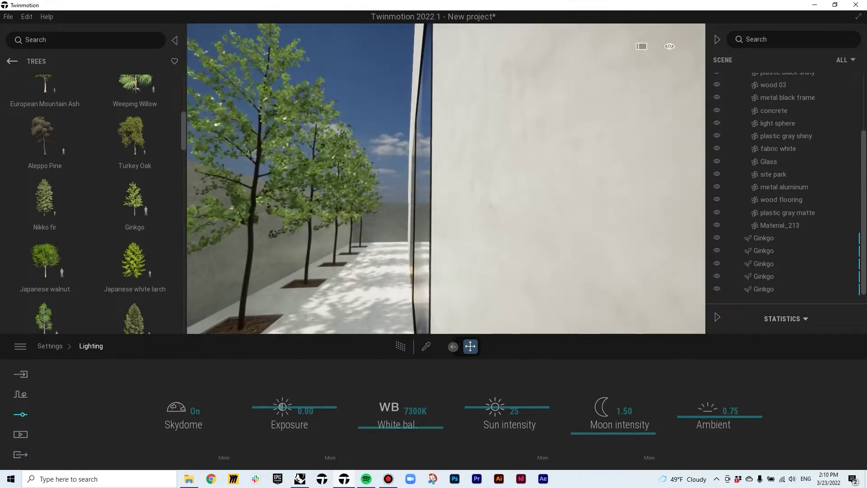
key(d)
key(s)
key(w)
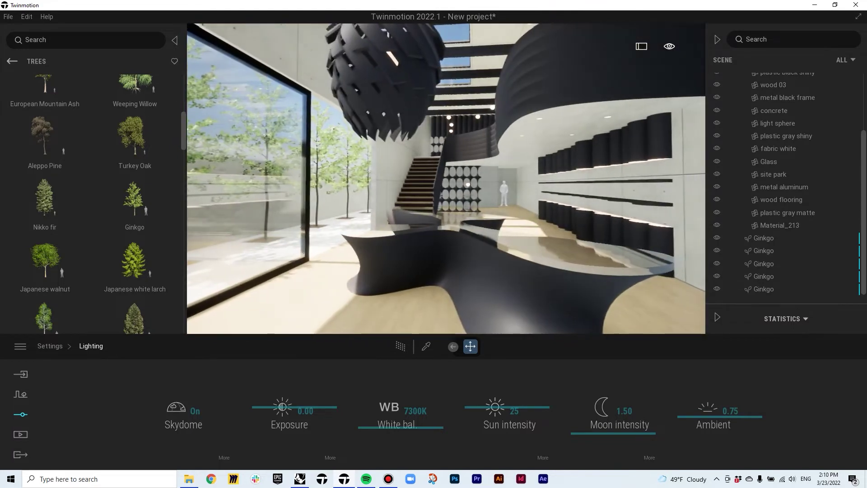
key(s)
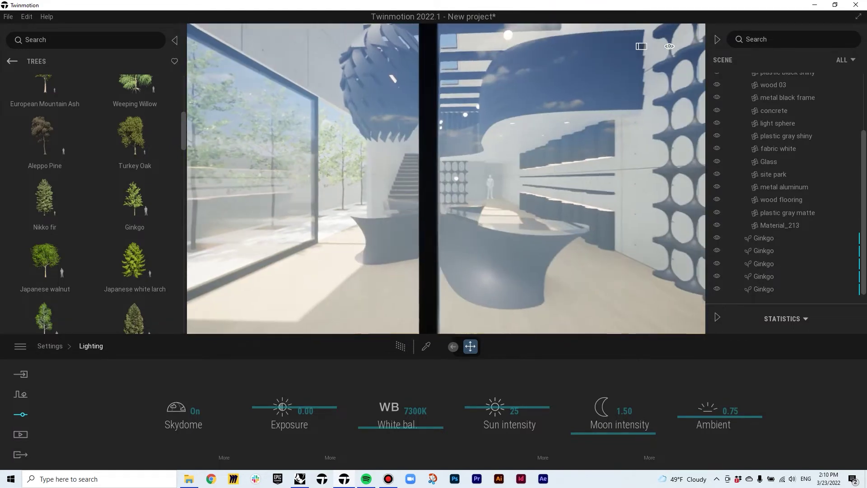
key(w)
key(d)
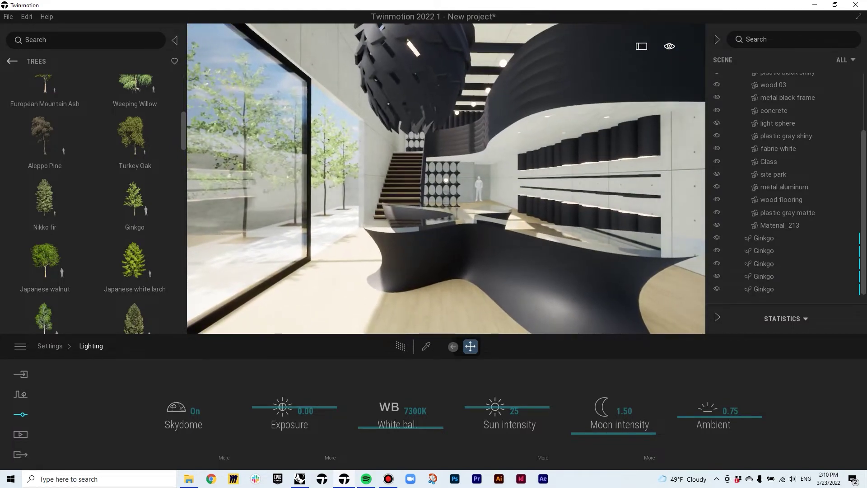
key(a)
key(d)
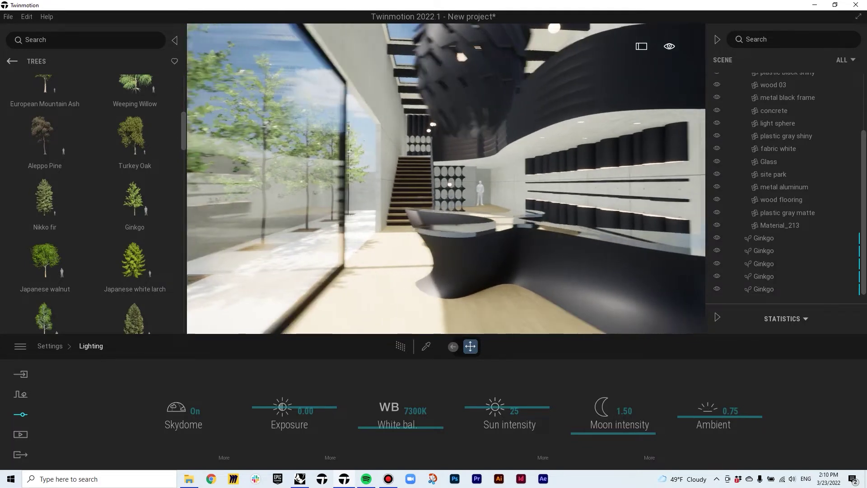
key(a)
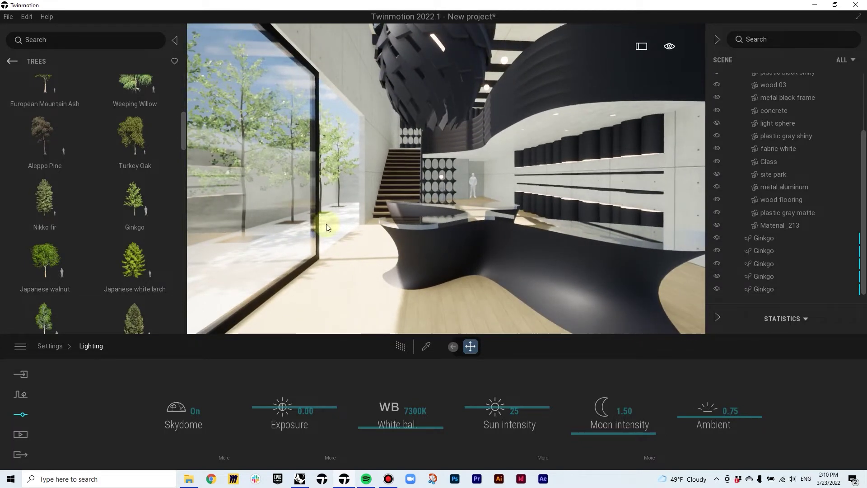
Switch the skydome off and back on to compare the interior lighting
click(194, 409)
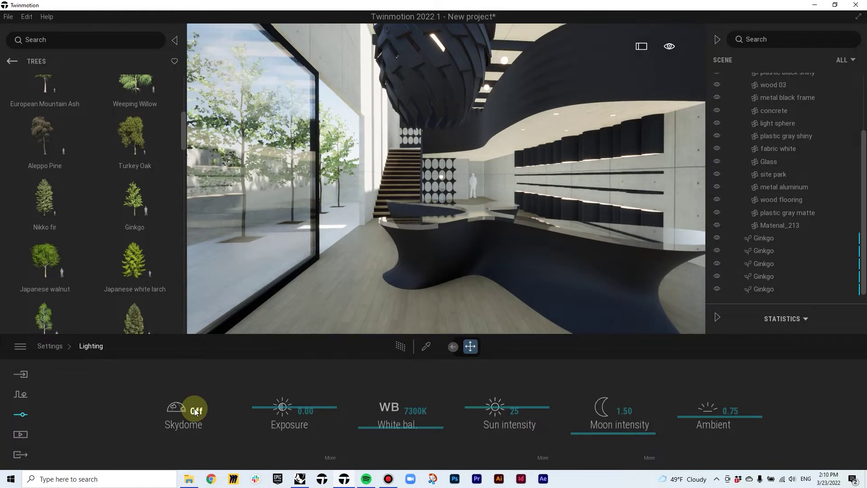
click(195, 408)
drag(379, 238, 452, 240)
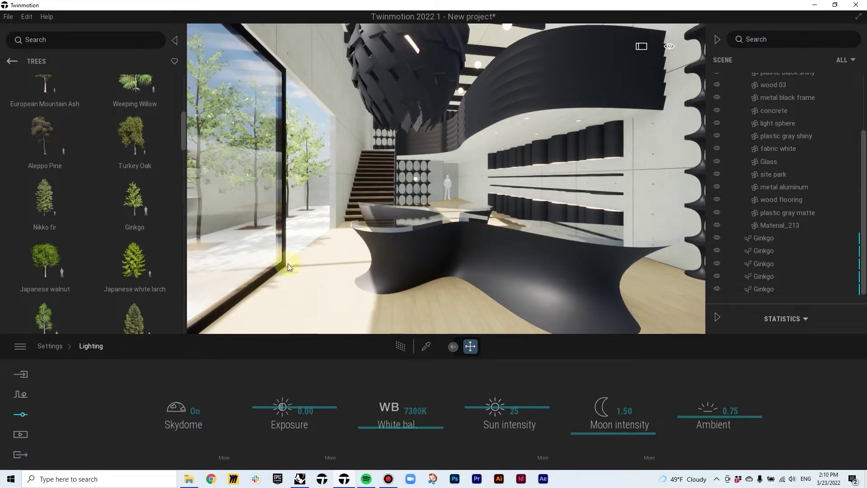
Set the skydome's intensity to 19.00 and its rotation to 1°
click(225, 457)
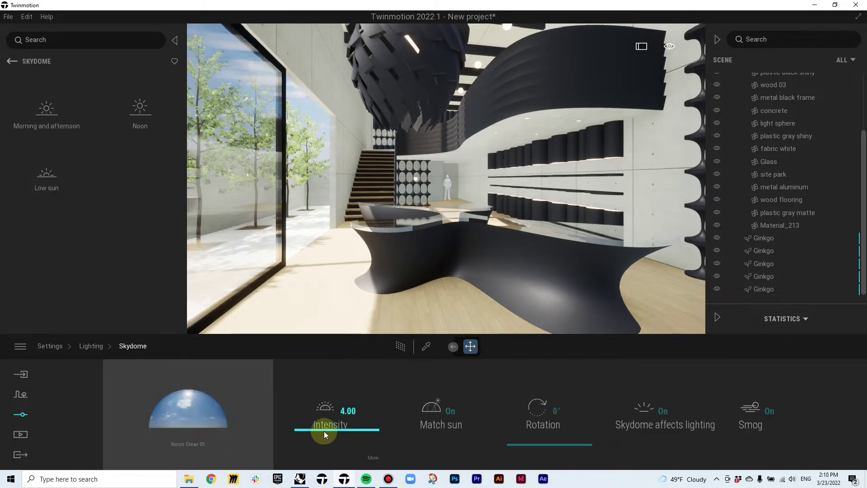
drag(324, 431, 334, 377)
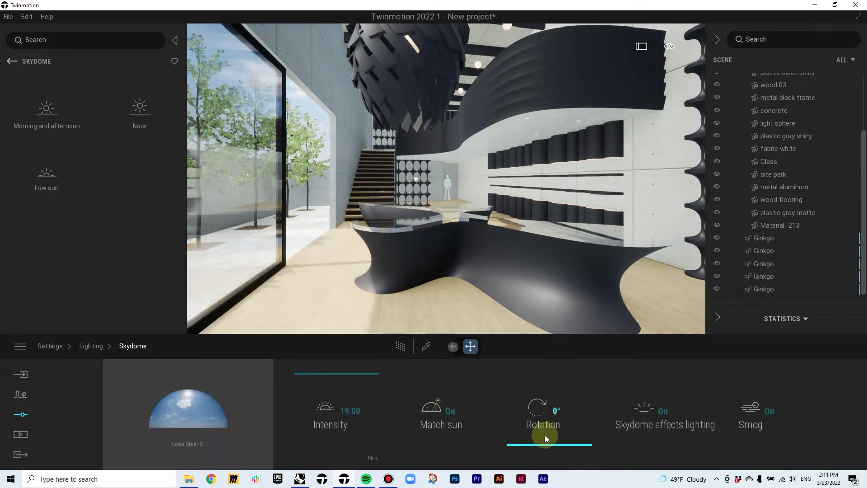
mouse_move(537, 448)
mouse_down()
mouse_move(536, 419)
mouse_move(537, 470)
mouse_move(533, 438)
mouse_move(536, 448)
mouse_up()
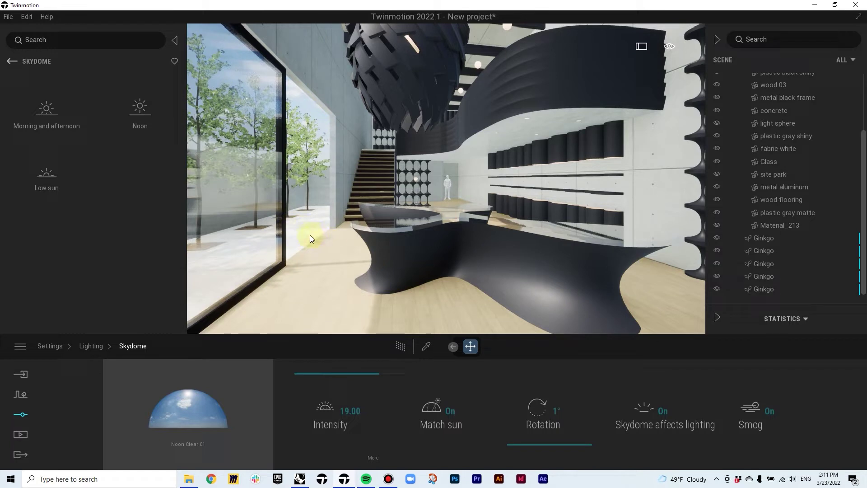
drag(325, 244, 327, 193)
click(362, 226)
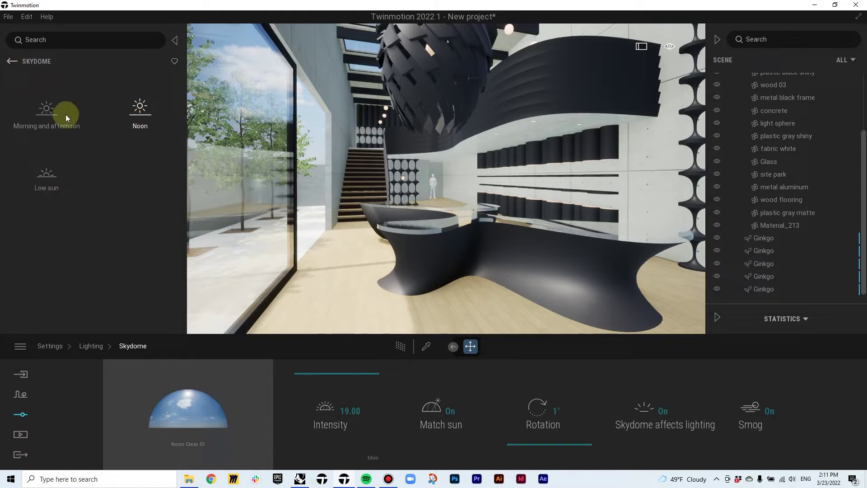
Open the clear morning-and-afternoon skydome collection and sign in to Epic Games to enable asset downloads
click(43, 112)
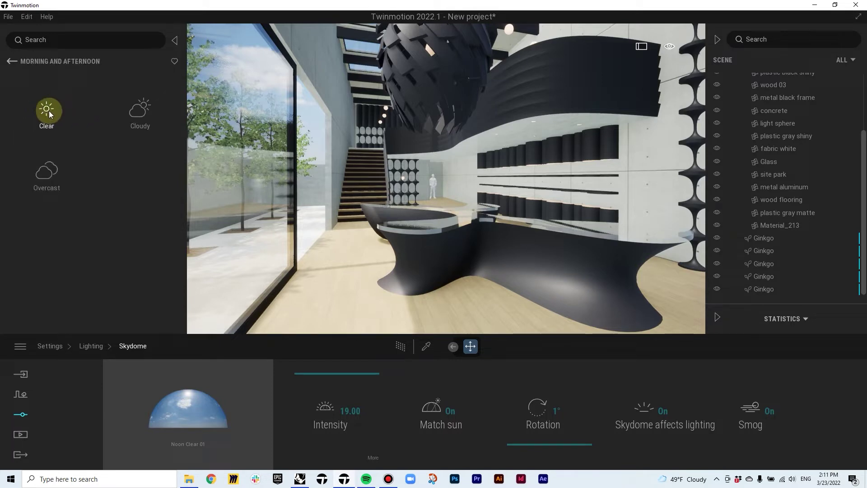
click(50, 112)
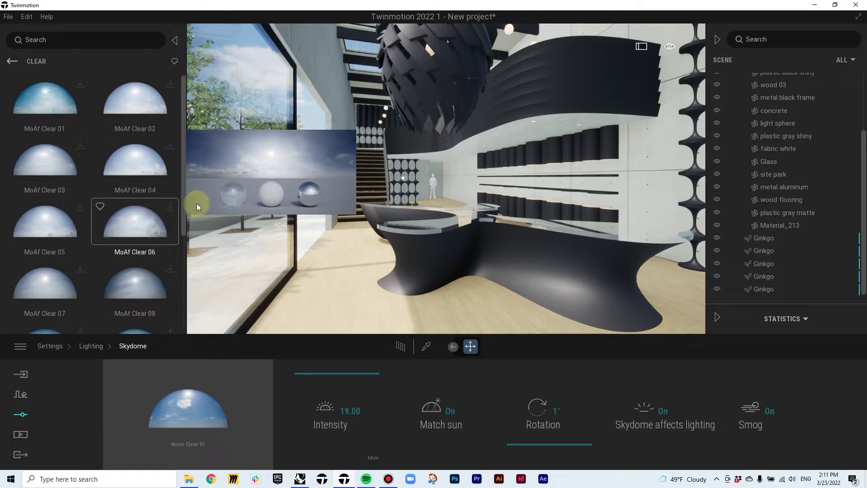
click(20, 347)
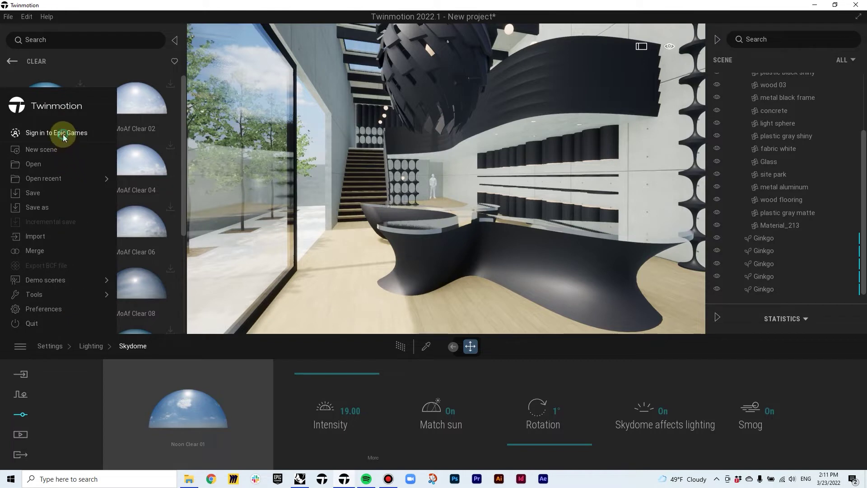
mouse_move(152, 144)
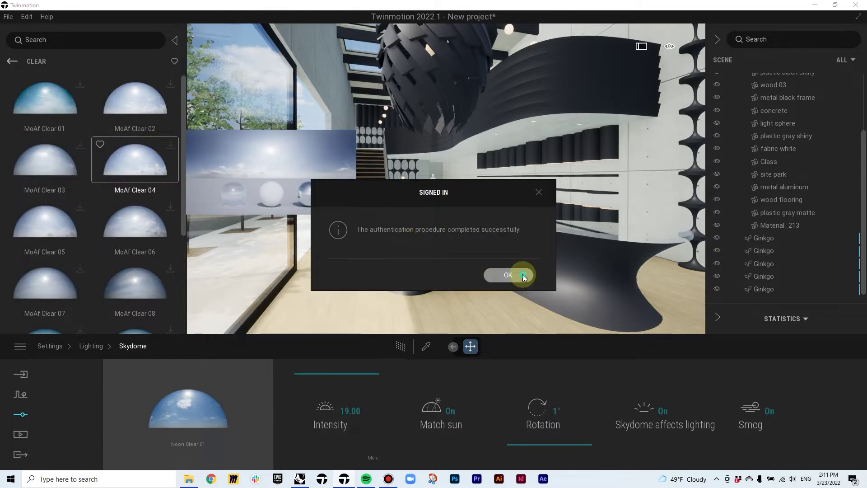
click(506, 273)
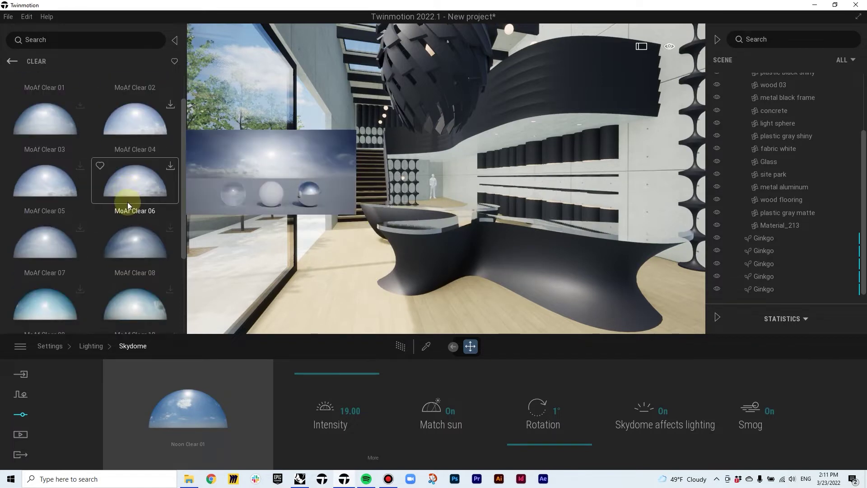
Try the MoAf Clear 13 sky on the skydome with its rotation set to 288°, and check the interior
scroll(127, 202, down, 3)
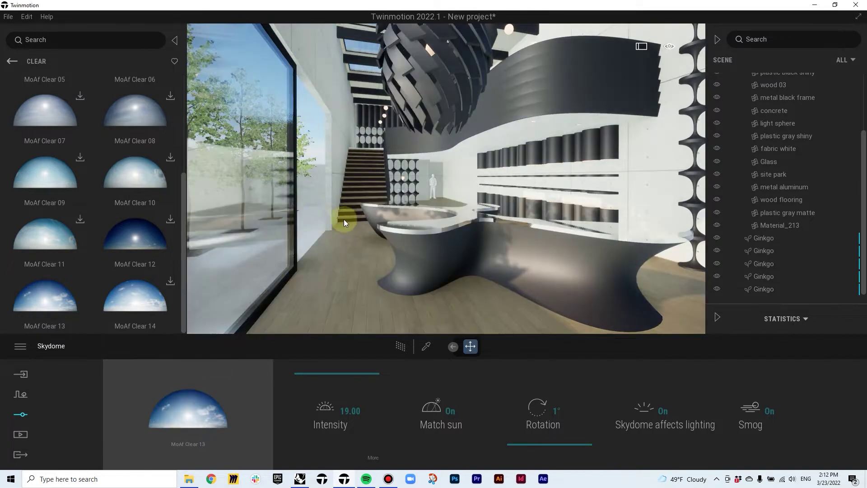
right_drag(343, 219, 363, 222)
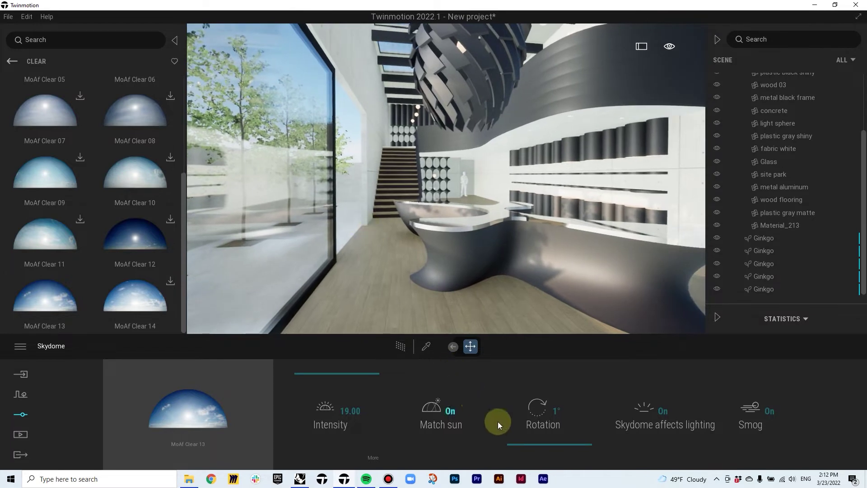
drag(528, 446, 519, 384)
drag(528, 258, 479, 244)
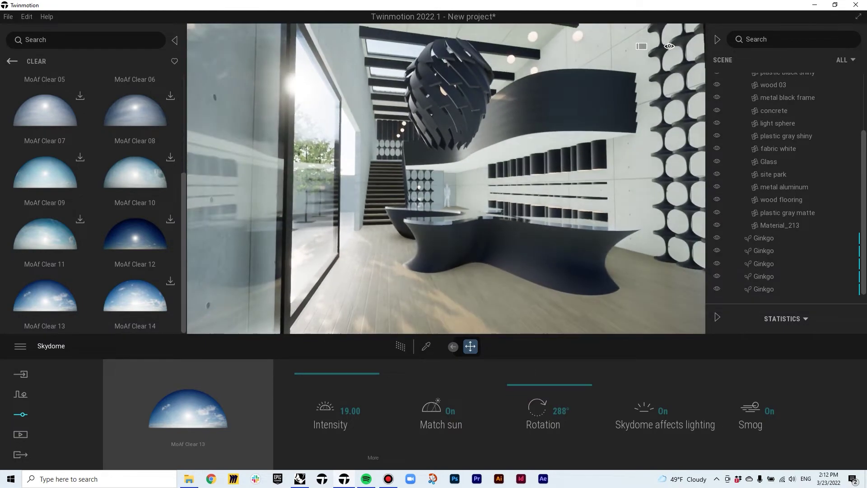
mouse_move(479, 244)
middle_down()
mouse_move(443, 244)
mouse_move(474, 244)
middle_up()
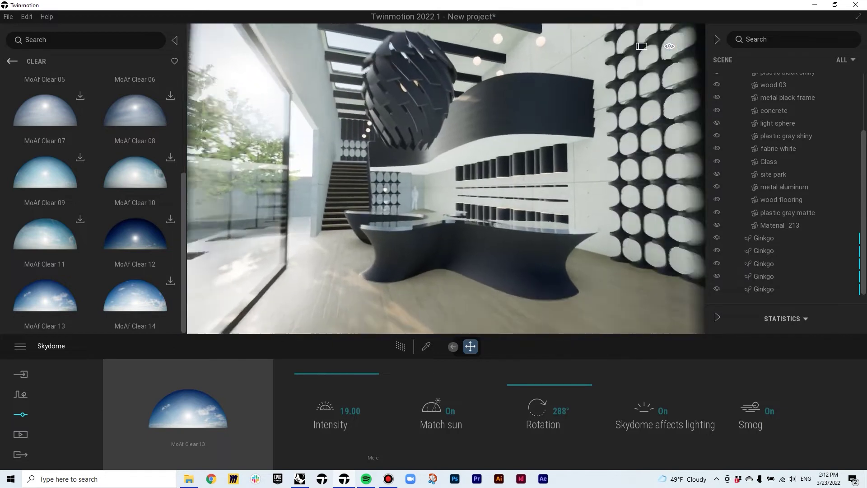
scroll(446, 179, down, 3)
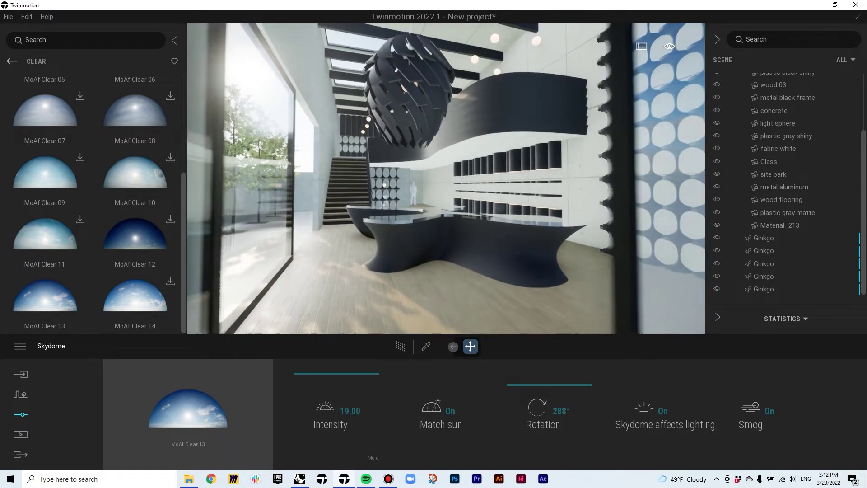
key(w)
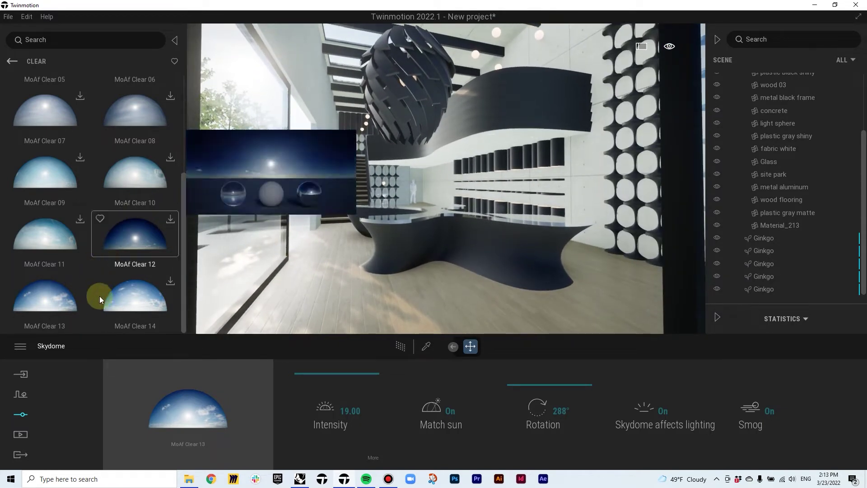
Preview other clear skies and set the rotation of the MoAf Clear 13 skydome to 292°
mouse_move(126, 299)
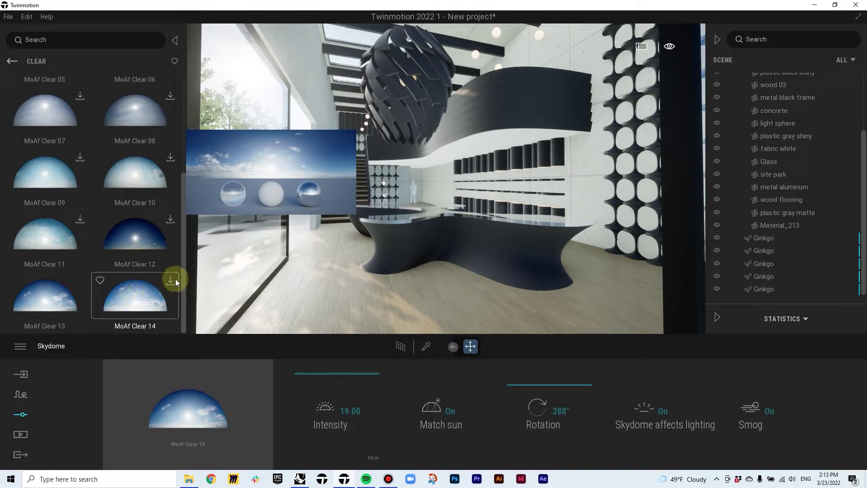
mouse_move(89, 183)
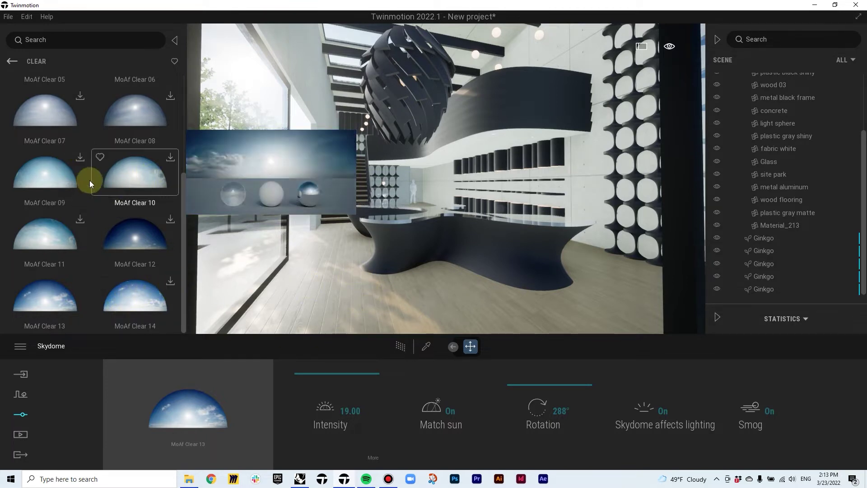
drag(327, 292, 340, 279)
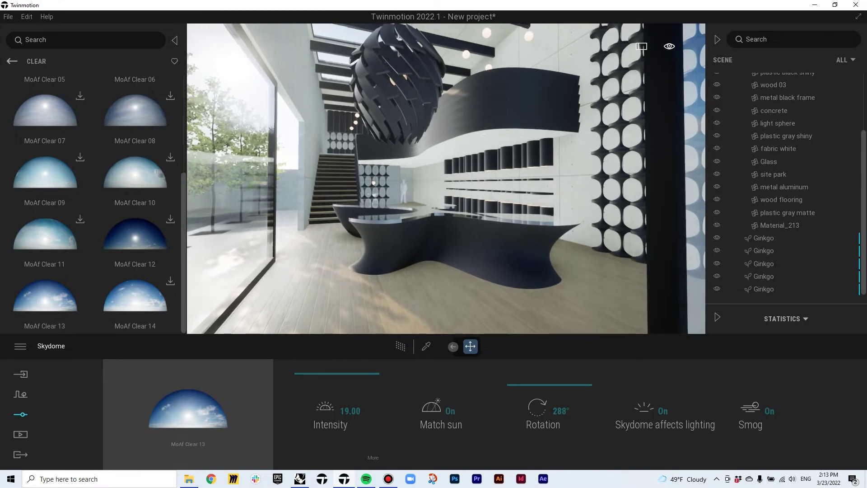
drag(510, 383, 508, 385)
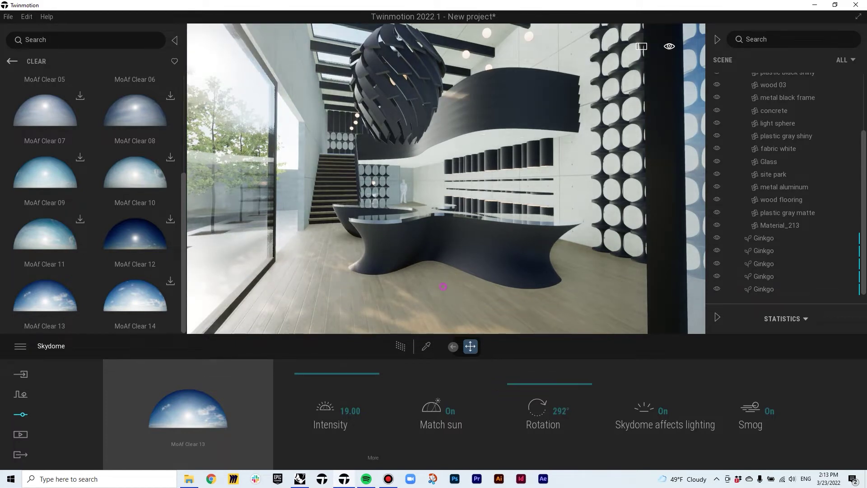
Frame the reception interior, preview it with the path tracer, and switch back to real-time rendering
right_drag(446, 287, 443, 290)
key(w)
key(s)
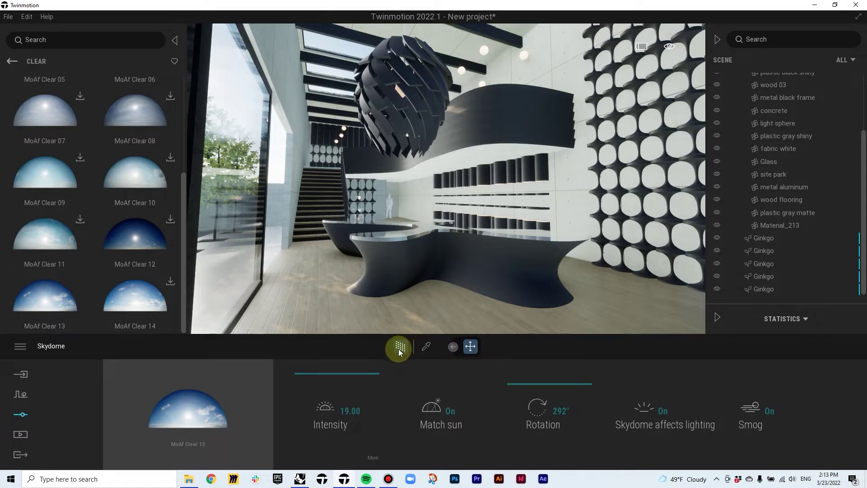
click(399, 348)
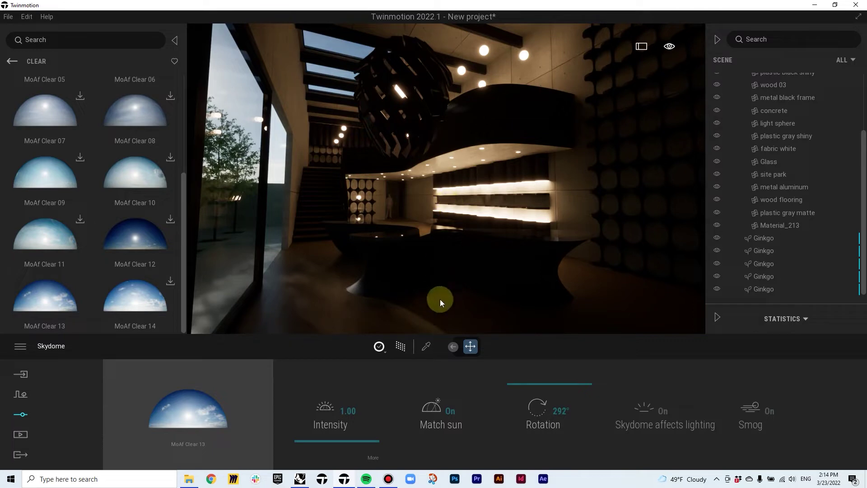
click(401, 345)
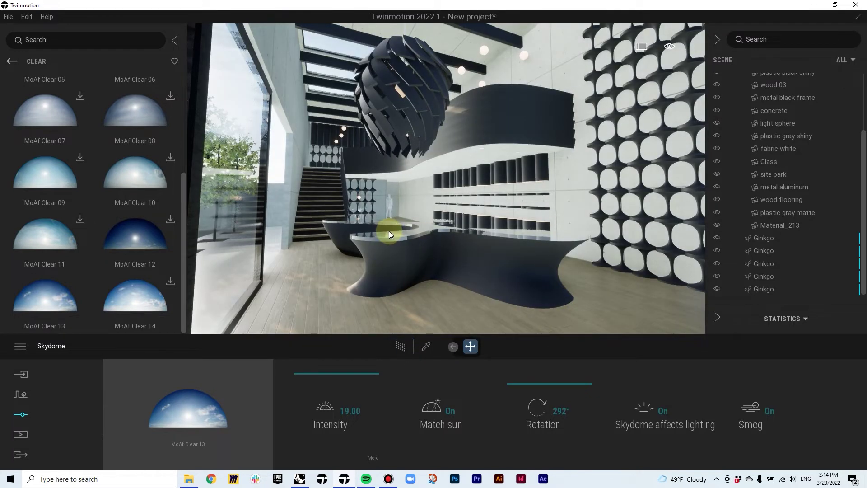
Replace the skydome's sky with Noon Clear 02 from the clear noon collection
scroll(356, 242, up, 3)
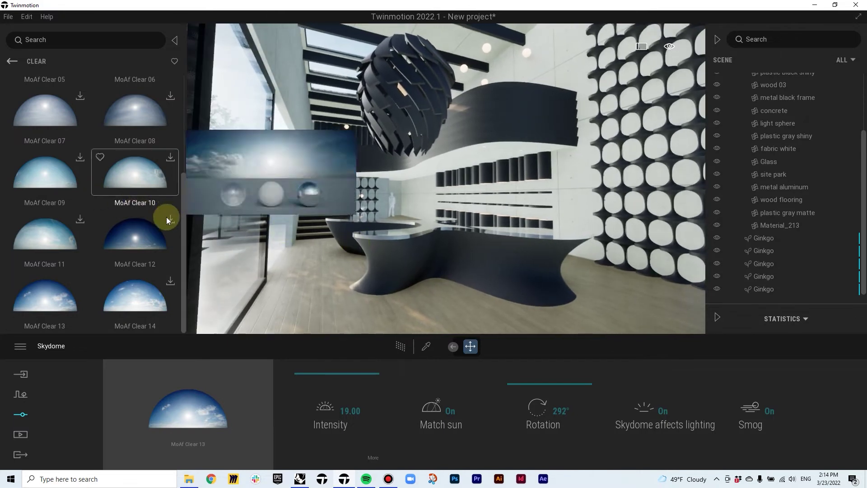
scroll(137, 224, up, 2)
scroll(137, 224, up, 2)
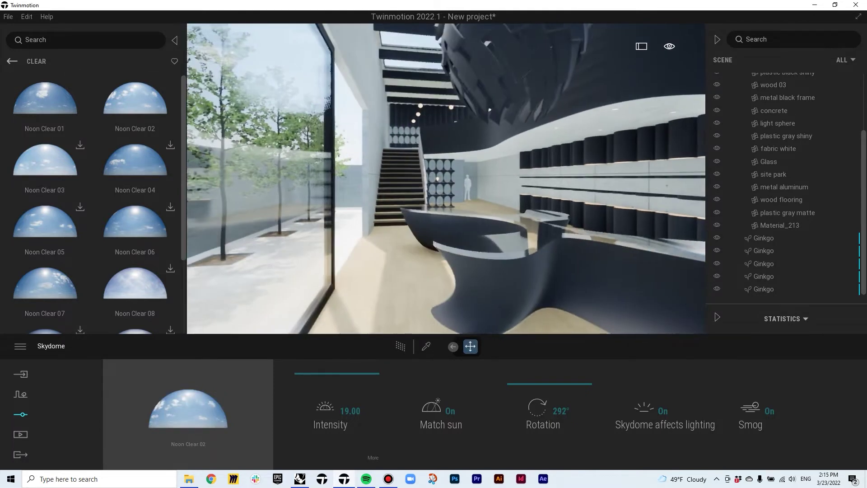
key(s)
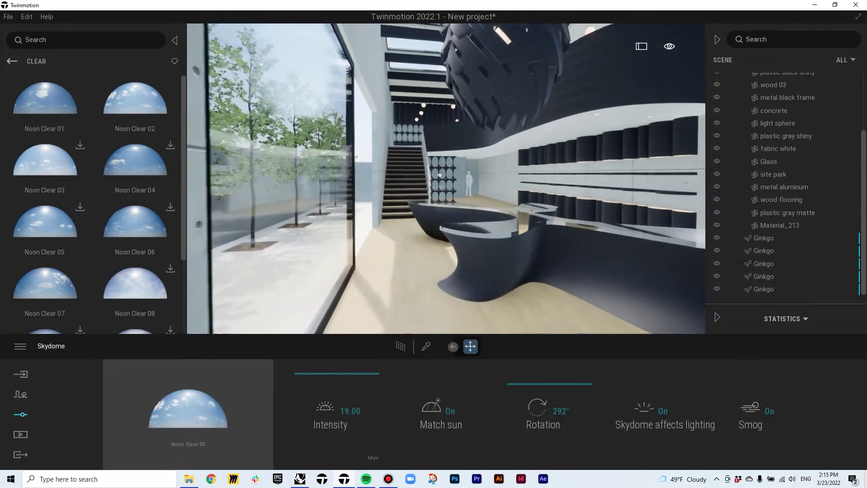
key(w)
key(d)
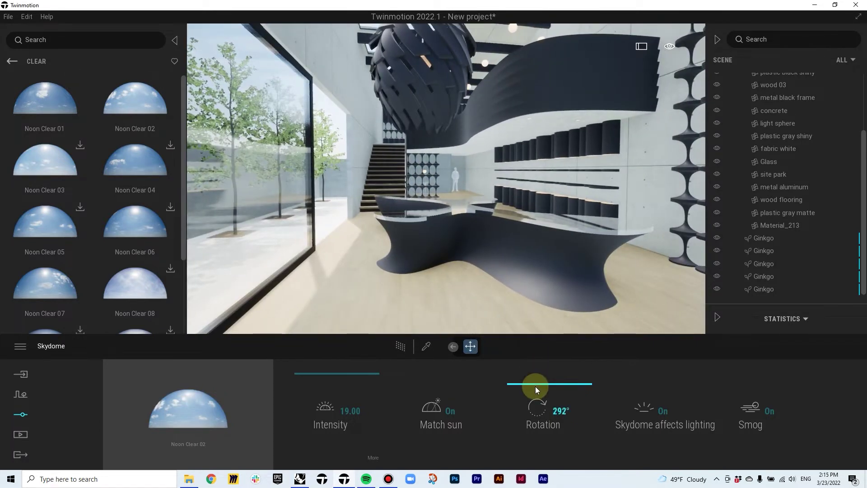
Set the Noon Clear 02 skydome's rotation to 0° and frame the reception counter with the storefront trees
drag(537, 387, 539, 447)
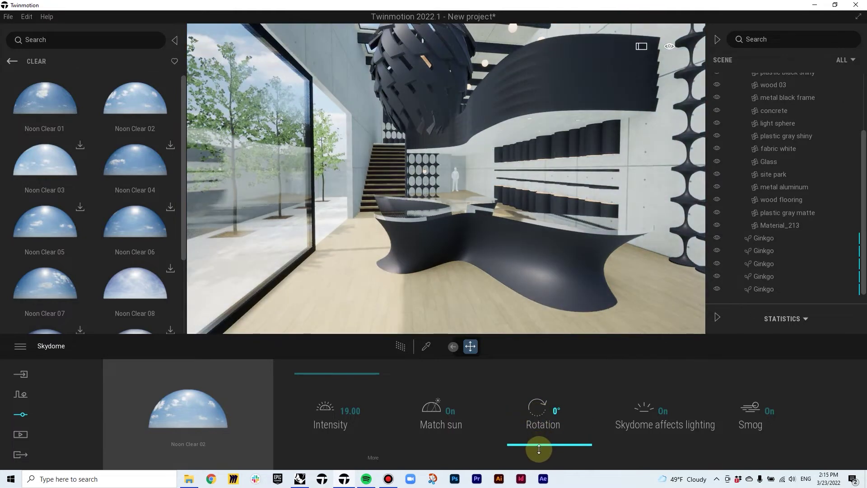
key(s)
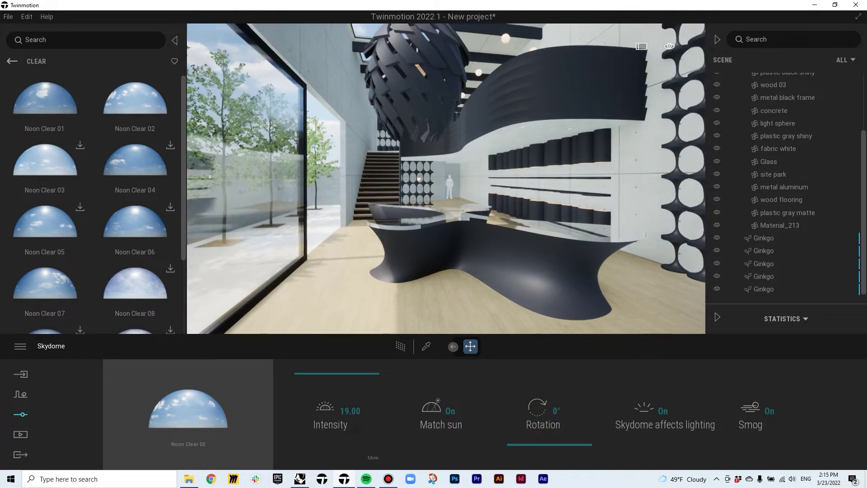
key(w)
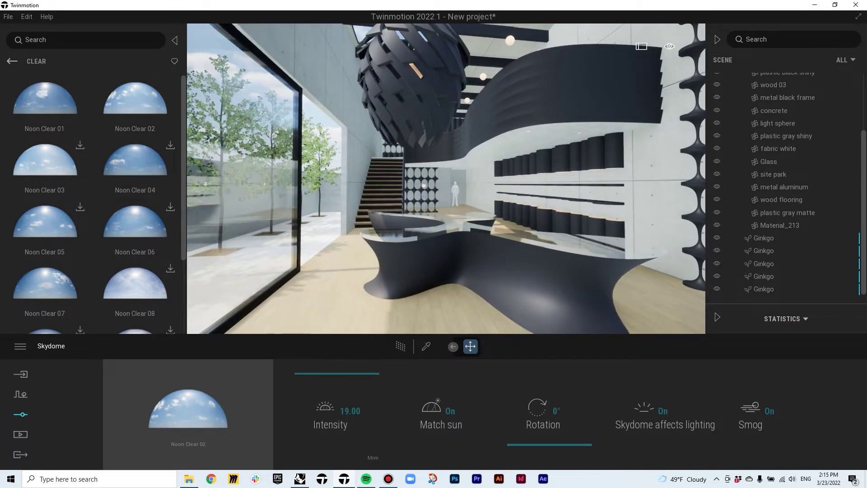
key(w)
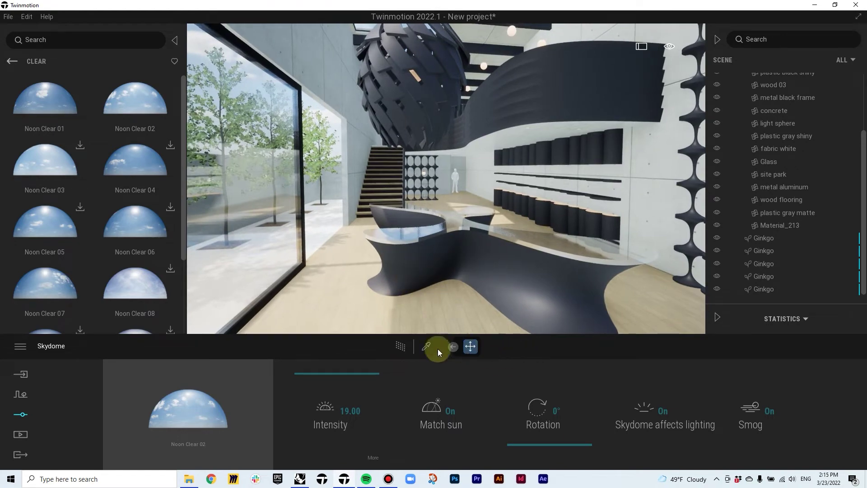
Turn on the path tracer for the reception view and open the detailed exposure settings of the lighting
click(405, 345)
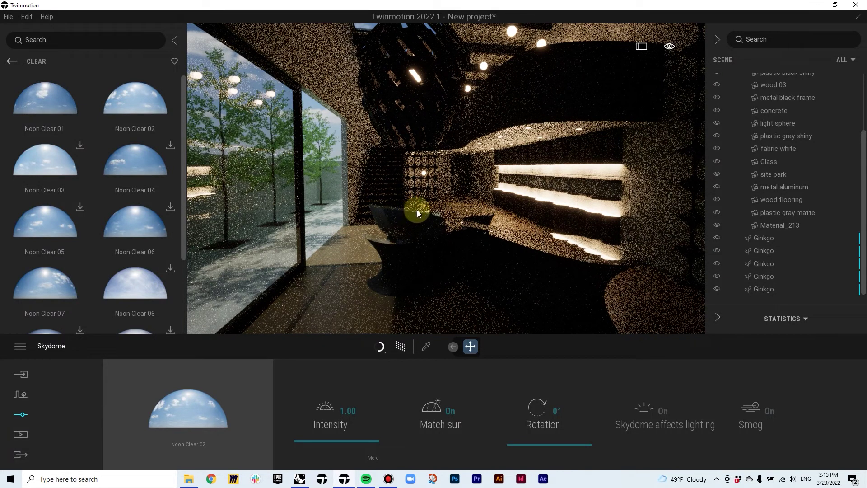
click(20, 433)
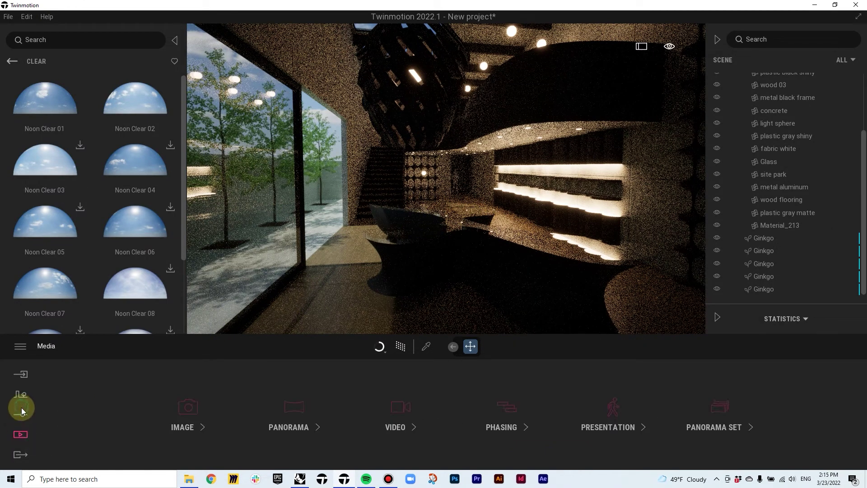
click(21, 412)
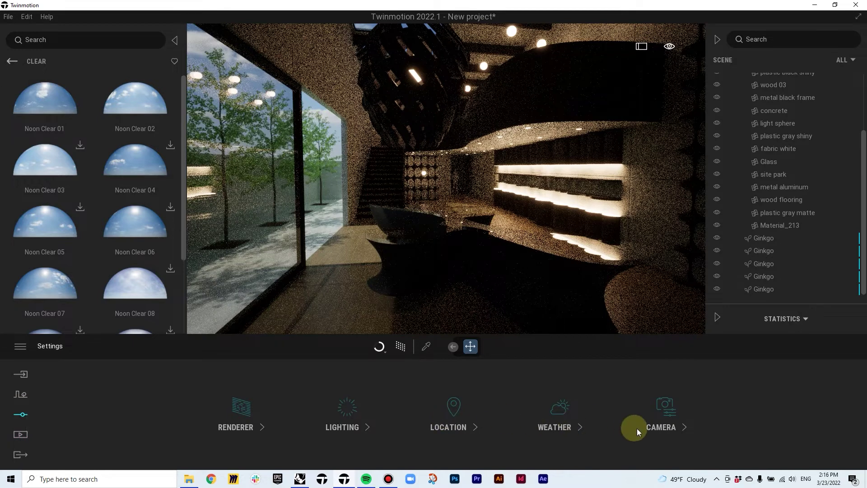
click(360, 426)
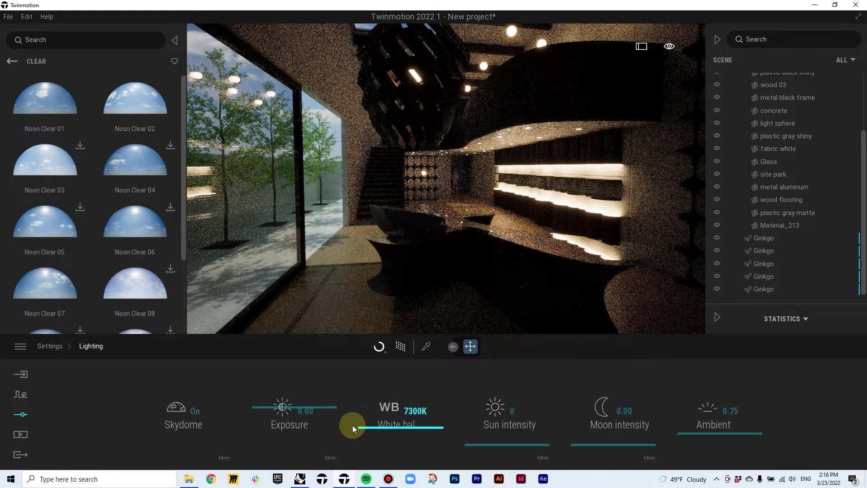
click(332, 457)
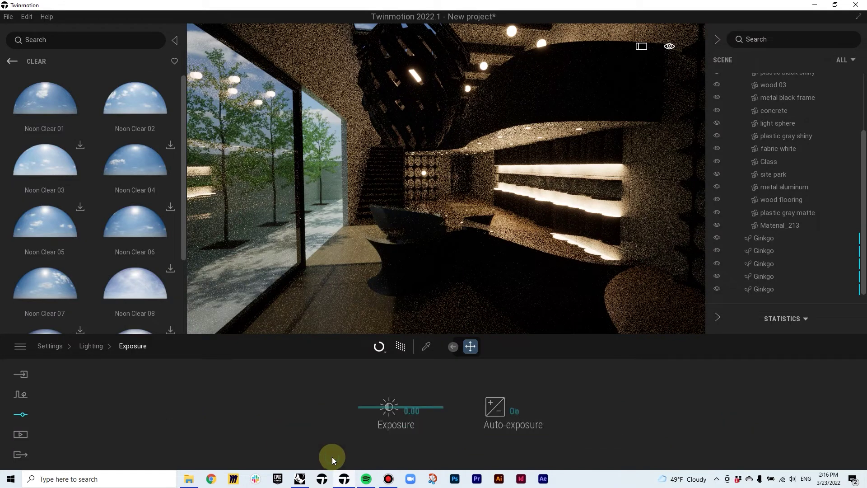
Turn off auto-exposure and set the exposure to 7.89
click(516, 412)
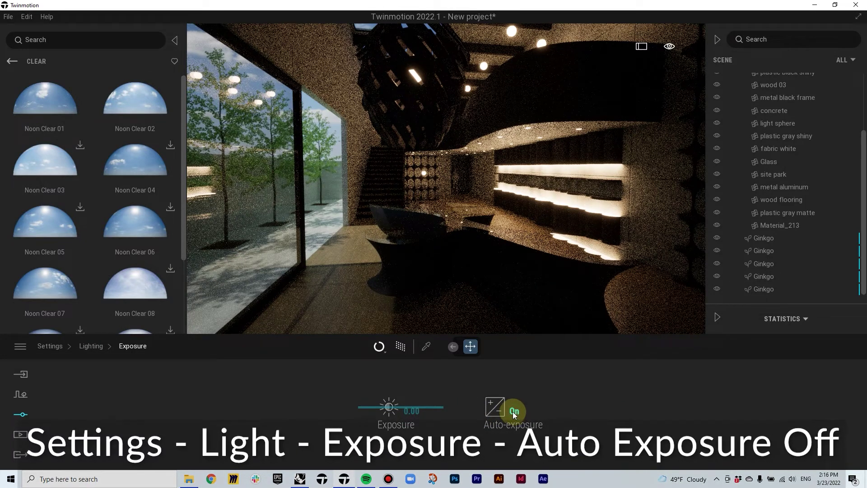
drag(398, 412, 405, 388)
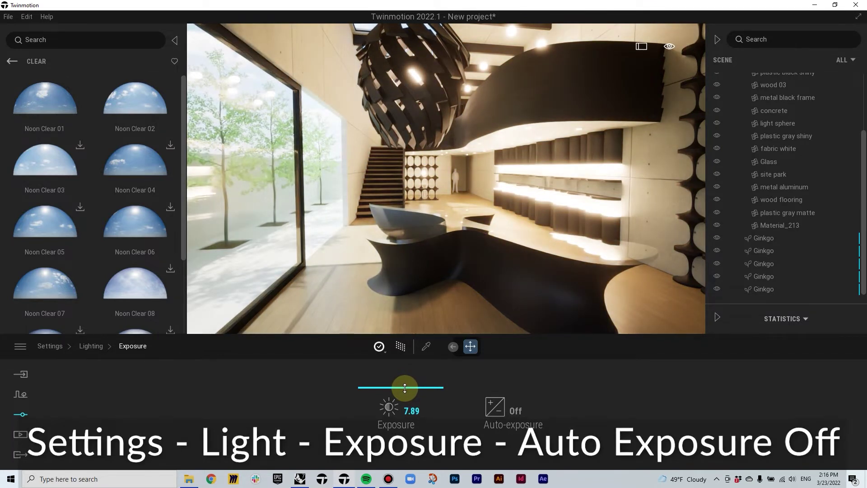
drag(405, 388, 406, 388)
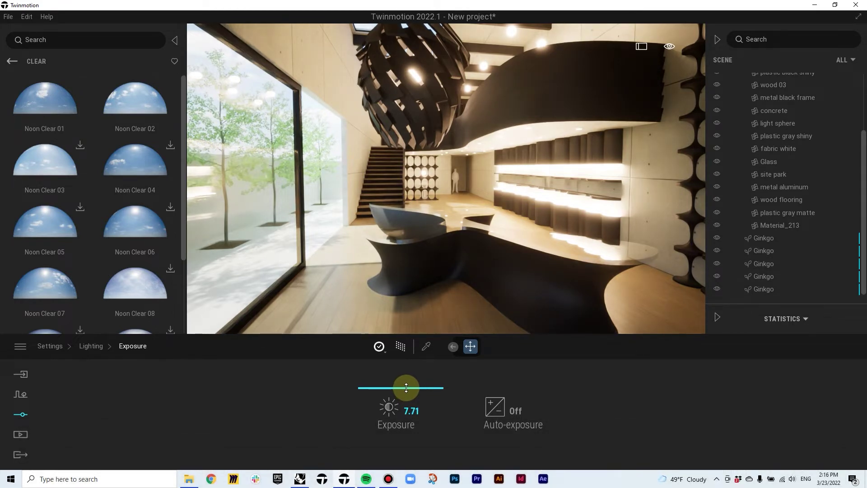
drag(406, 388, 402, 389)
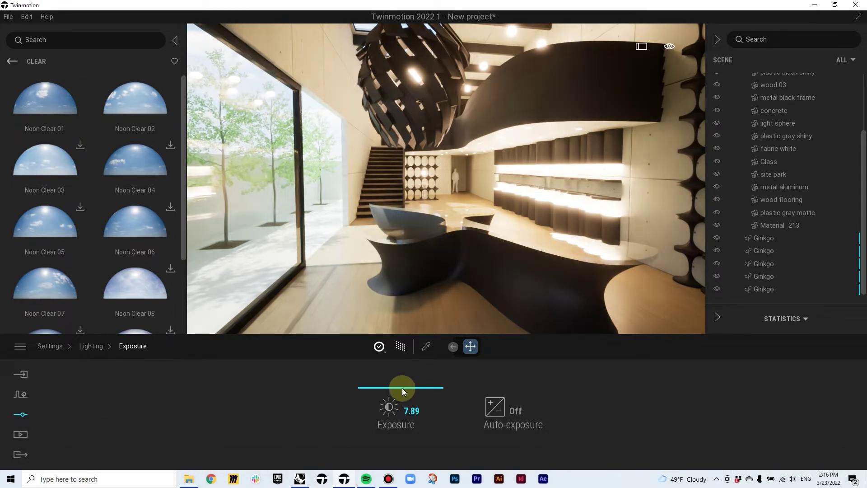
Sample the Neon 02 material from a ceiling light sphere and lower its glow, trying 10 nit before settling on 5 nit
click(426, 347)
click(514, 34)
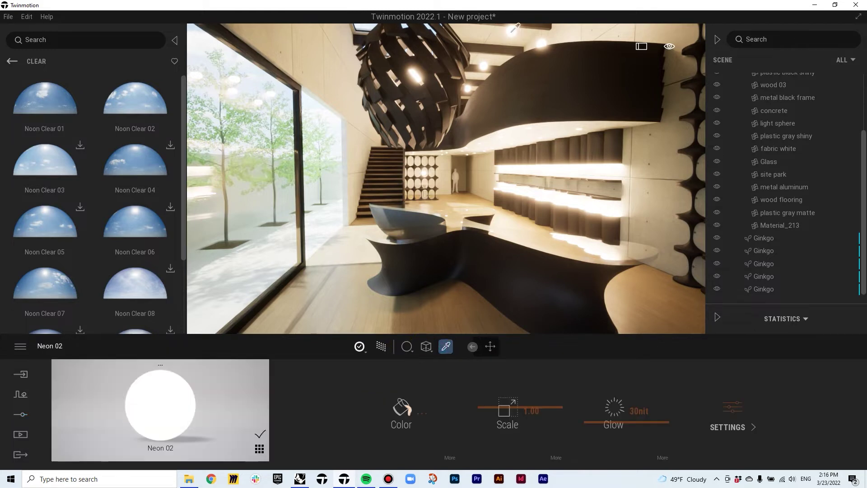
click(638, 411)
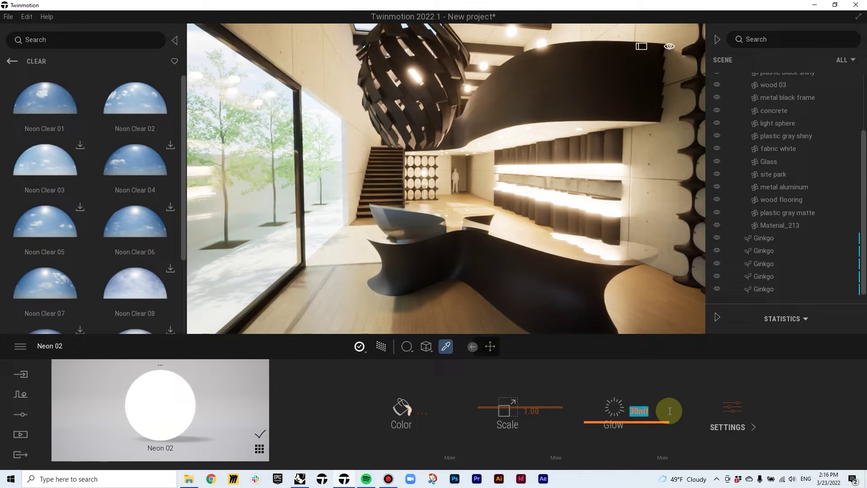
text(10)
key(Return)
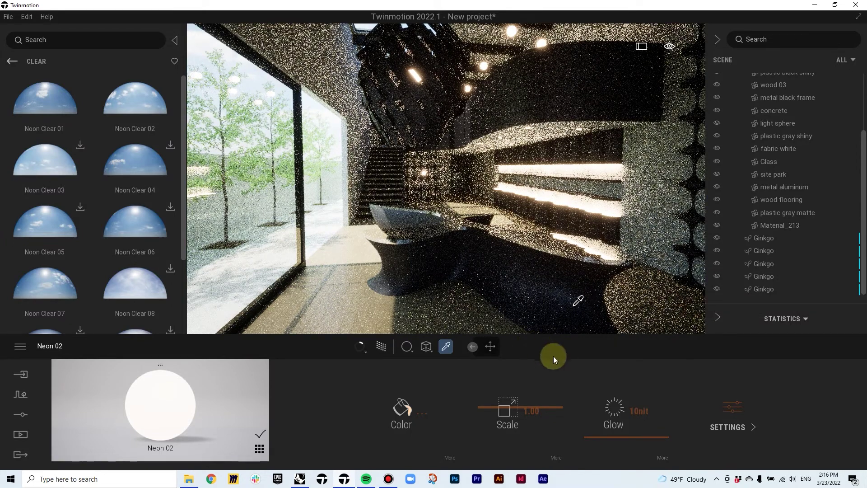
click(638, 412)
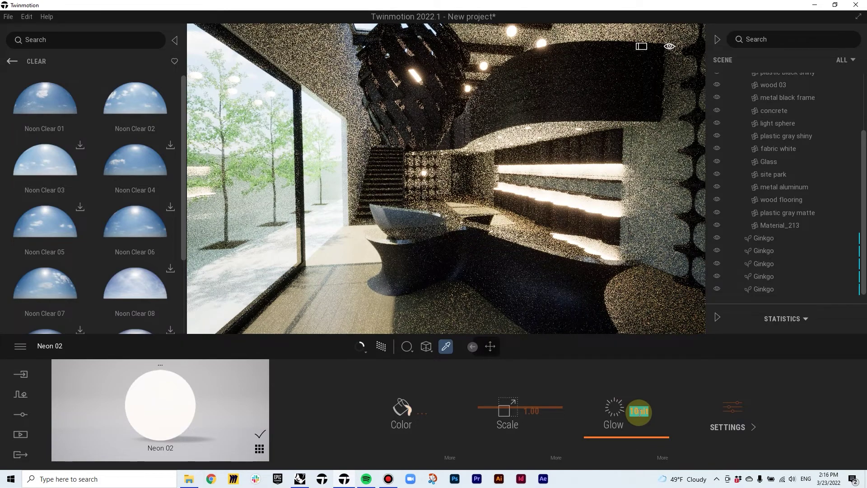
text(5)
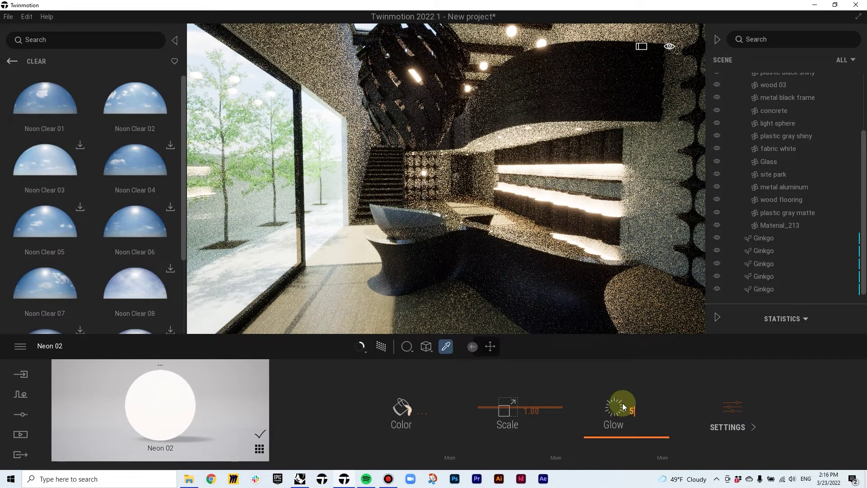
key(Return)
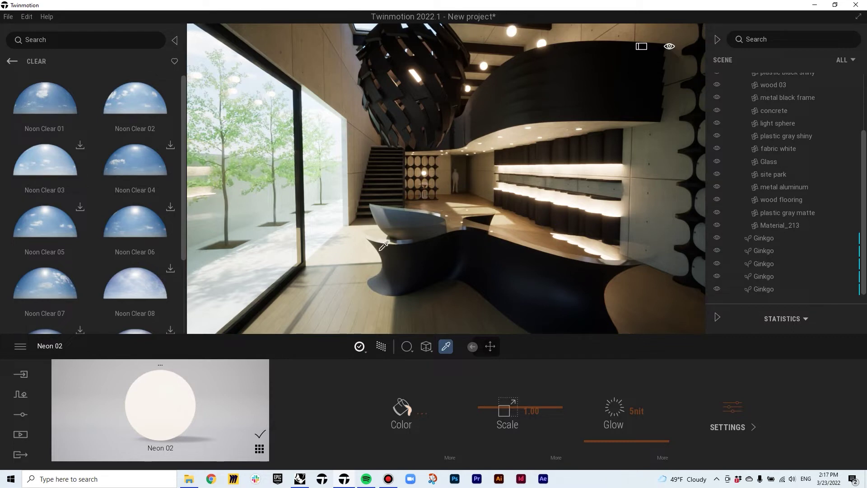
Compare the real-time and path-traced views, return to real-time rendering and move in on the woven sphere pendant
click(382, 347)
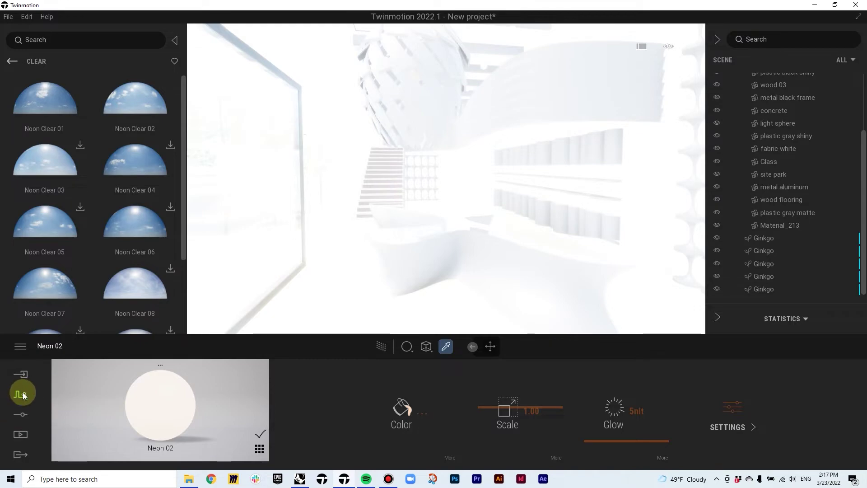
click(382, 346)
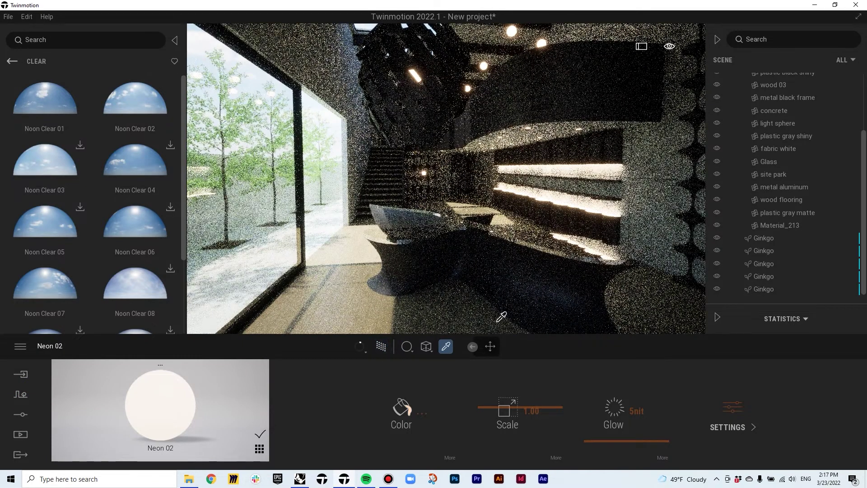
click(387, 342)
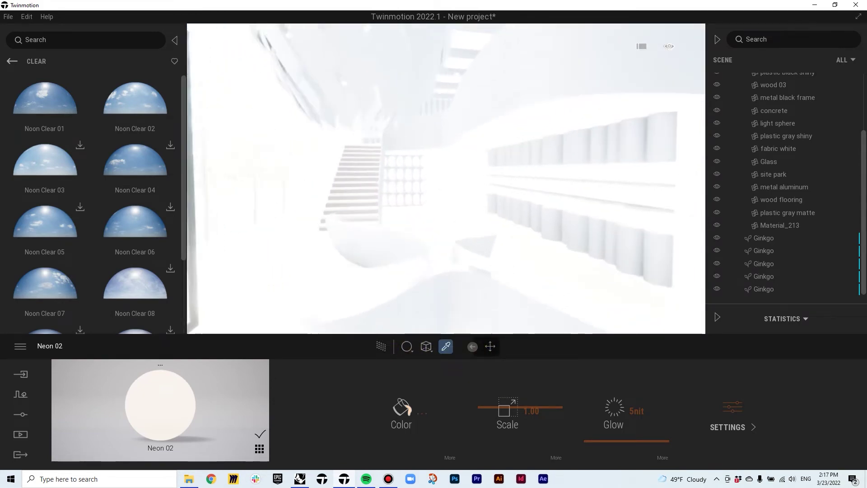
key(s)
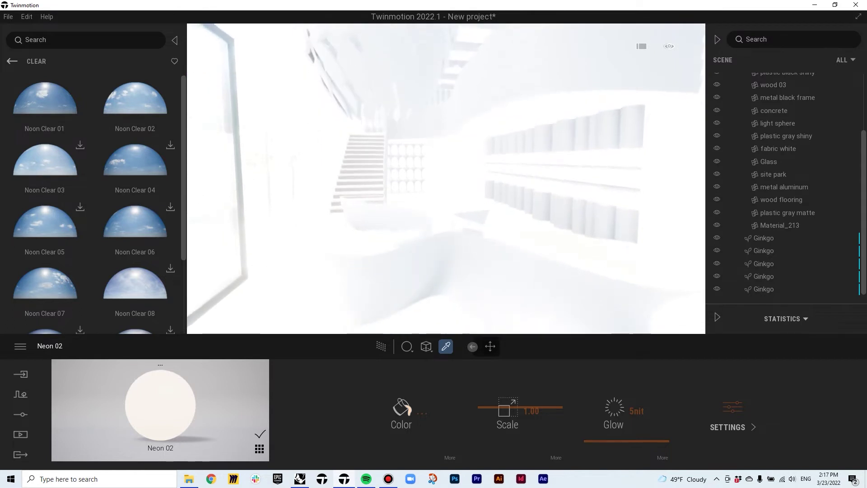
key(s)
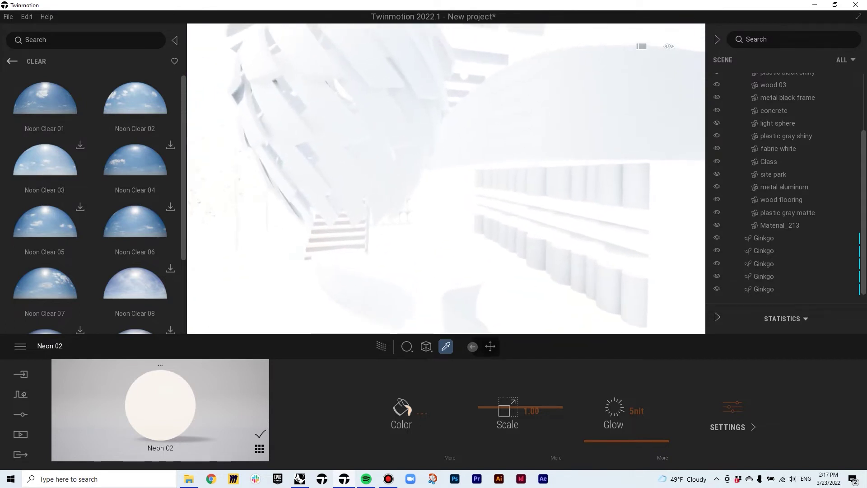
Place an Omnidirectional light inside the woven sphere pendant and turn on its shadows
click(12, 62)
click(12, 63)
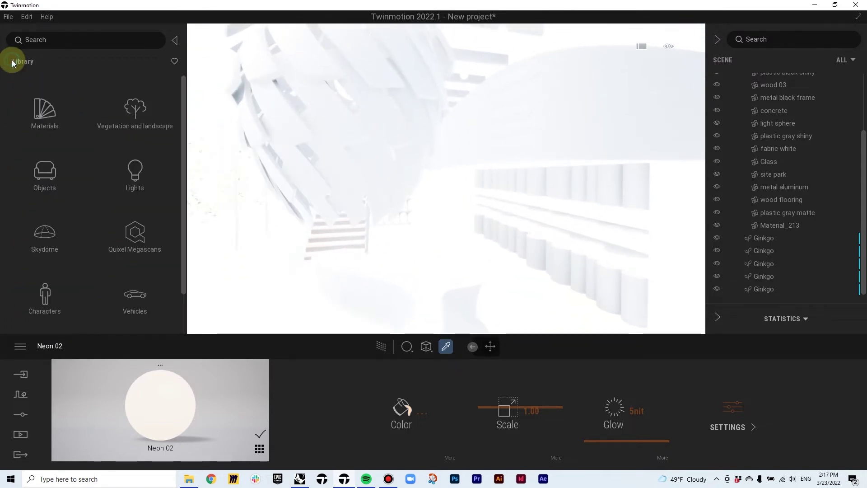
click(135, 172)
drag(52, 98, 334, 119)
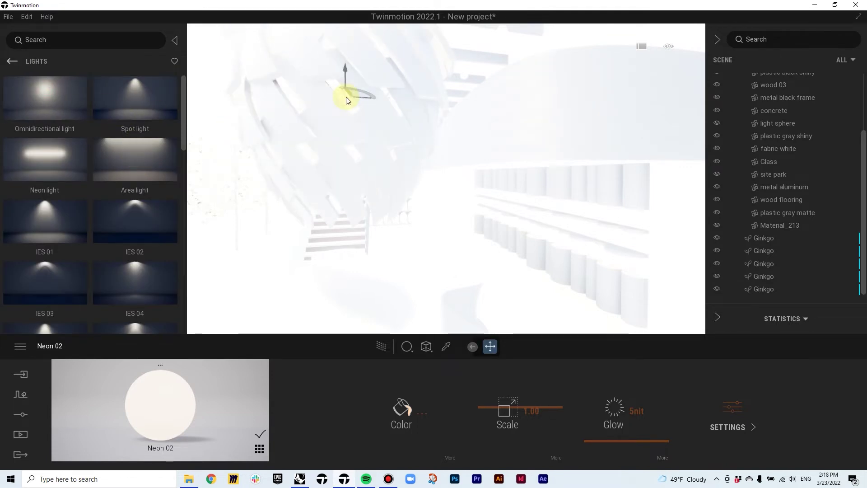
drag(347, 98, 340, 108)
click(621, 411)
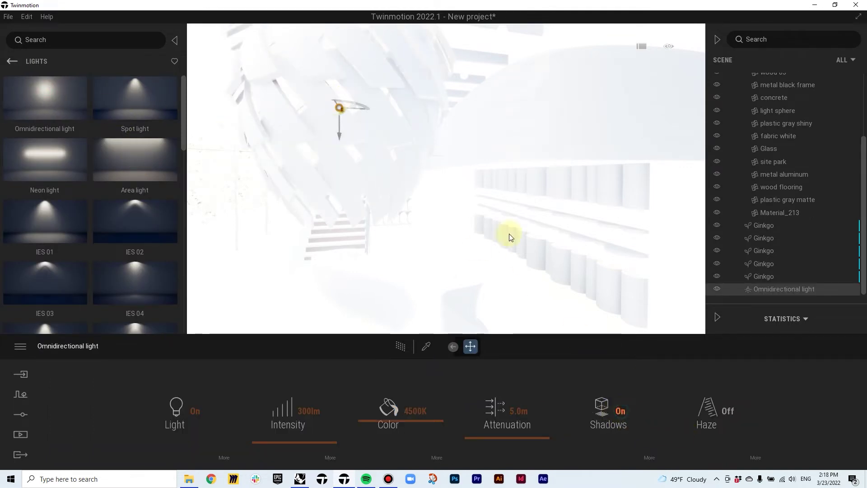
Frame the whole reception again and turn on the path tracer with its quality set to Low
drag(418, 261, 409, 247)
key(s)
right_drag(409, 247, 405, 359)
click(396, 346)
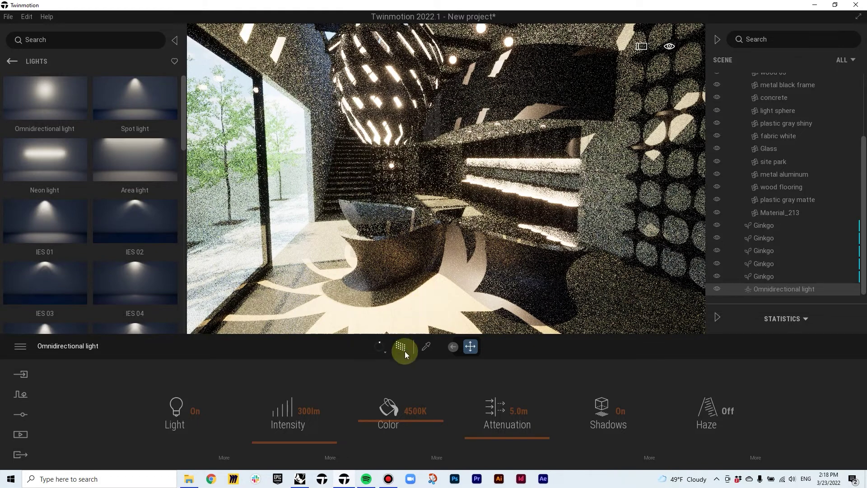
mouse_move(384, 353)
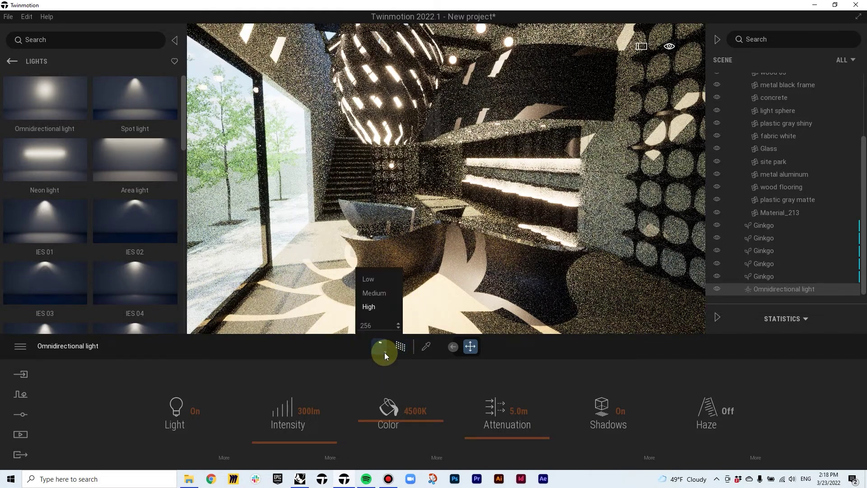
click(372, 277)
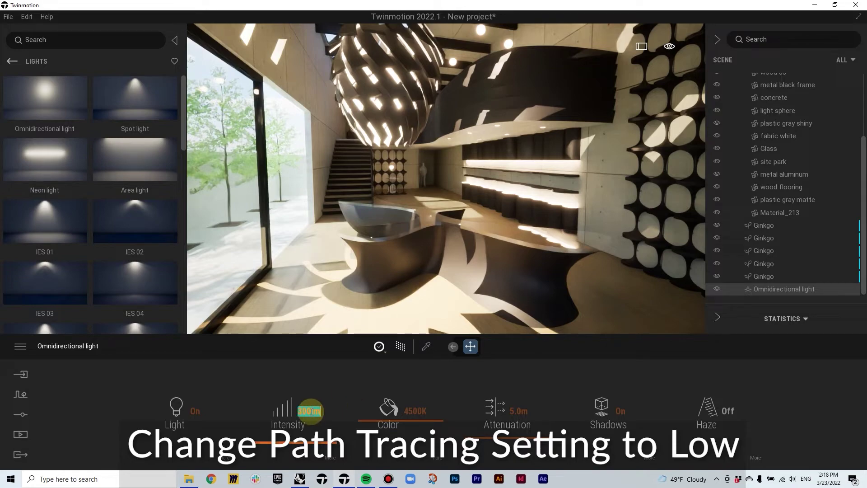
Set the intensity of the omnidirectional light in the pendant to 10 lm
key(Return)
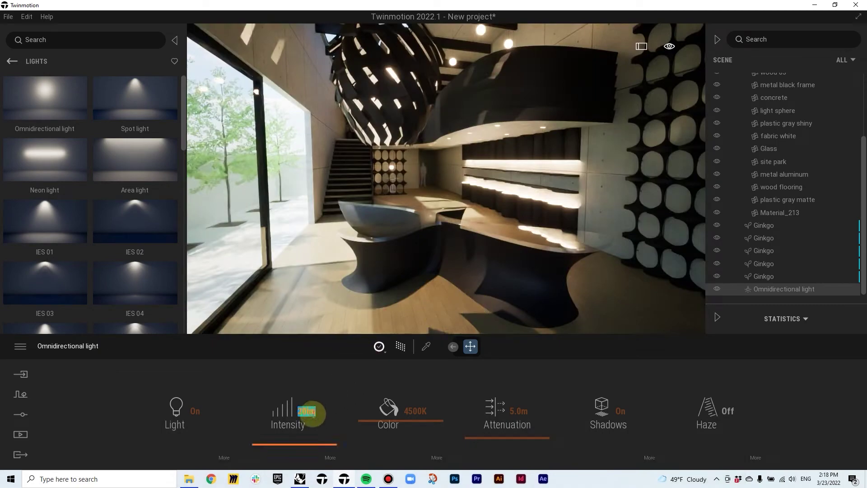
click(313, 414)
text(10)
key(Return)
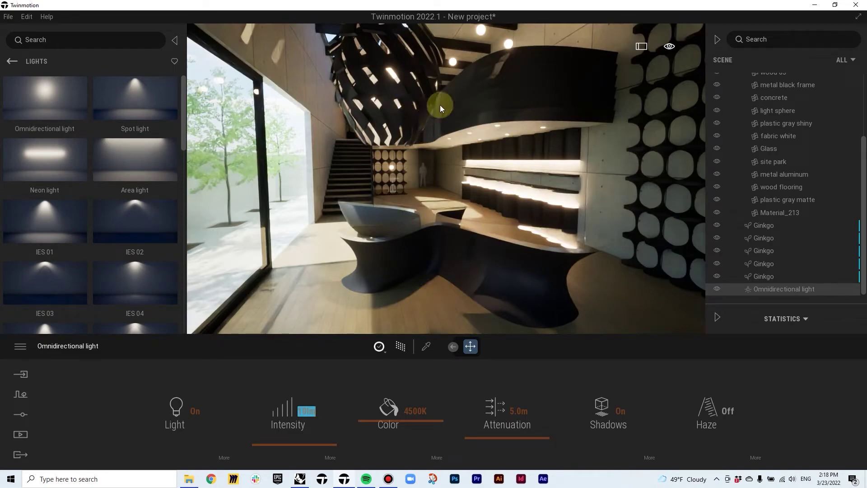
Return to real-time rendering, frame the open floor beside the staircase and open the library's Characters category
drag(412, 257, 340, 316)
click(396, 346)
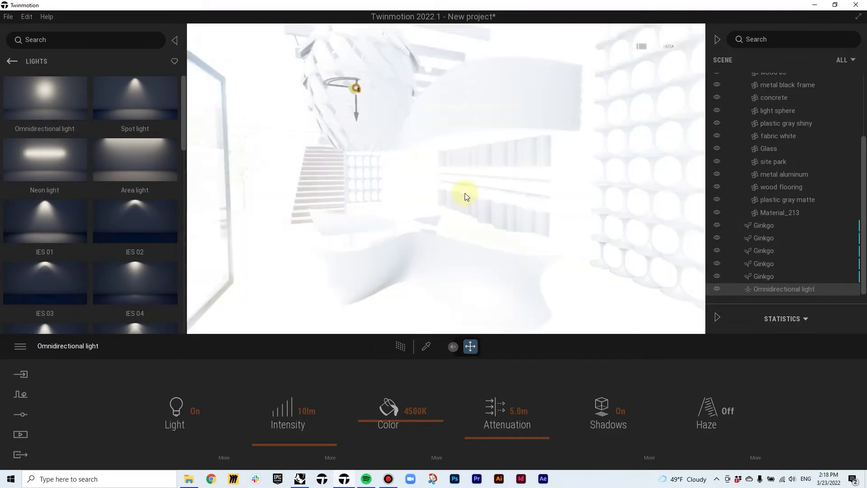
right_drag(465, 193, 492, 172)
key(w)
key(s)
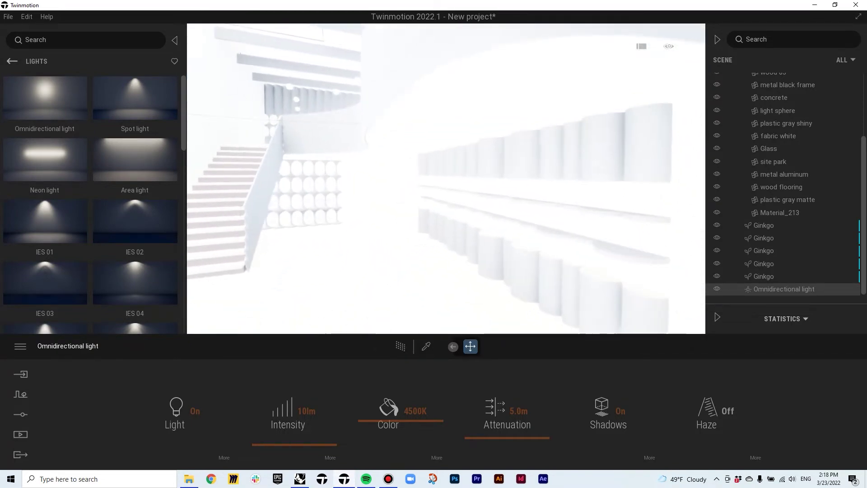
key(w)
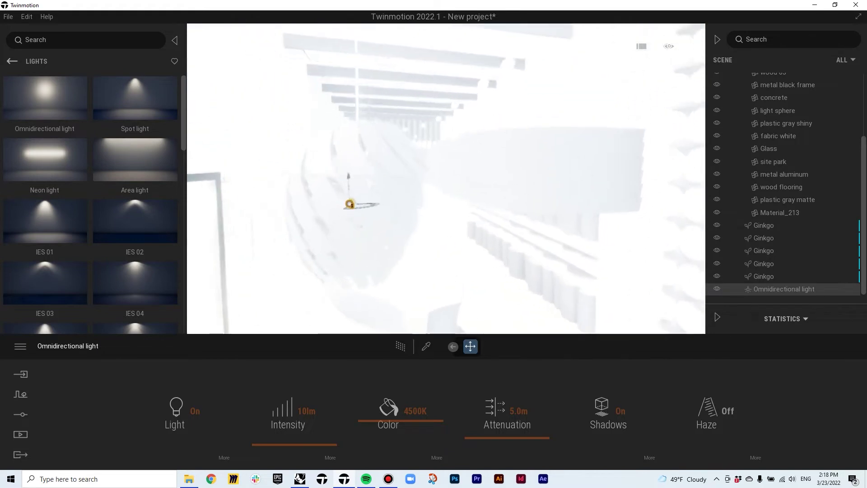
mouse_move(449, 161)
right_down()
mouse_move(456, 154)
mouse_move(449, 161)
right_up()
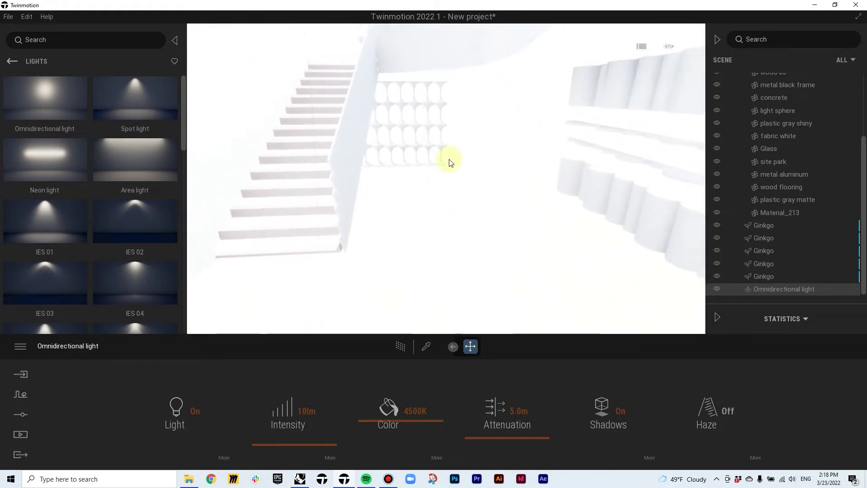
click(8, 60)
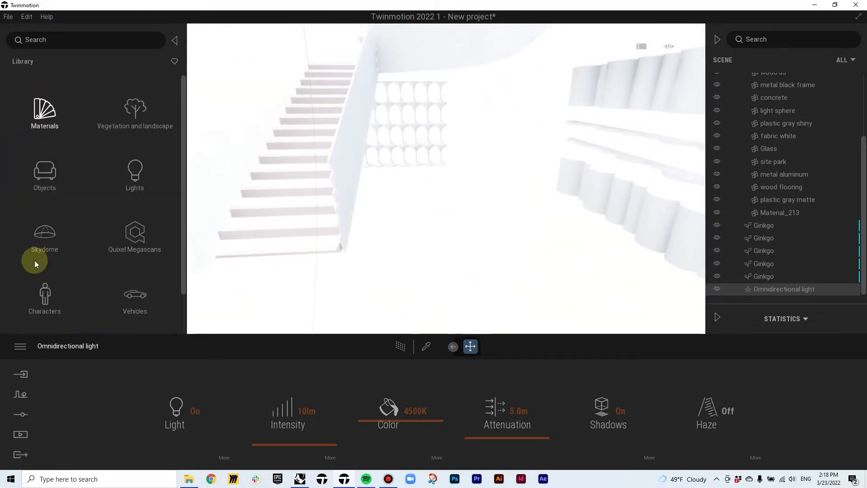
click(45, 294)
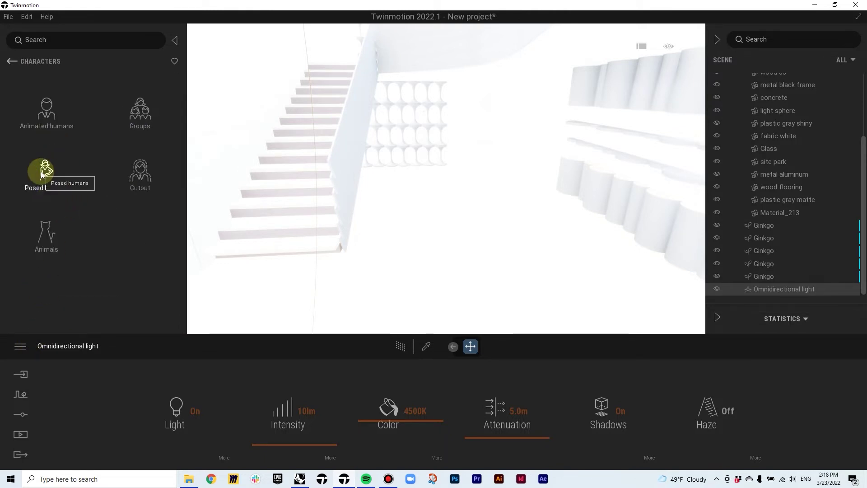
Lower the exposure in the lighting settings to about 0.83
click(21, 415)
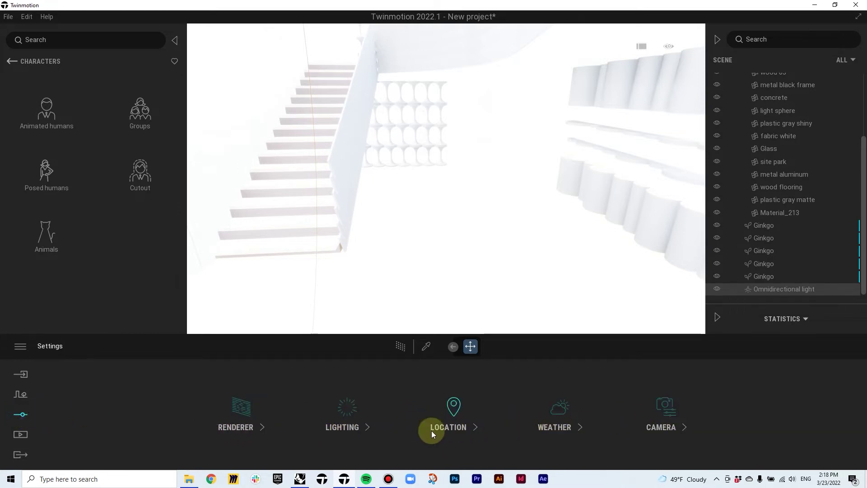
click(342, 427)
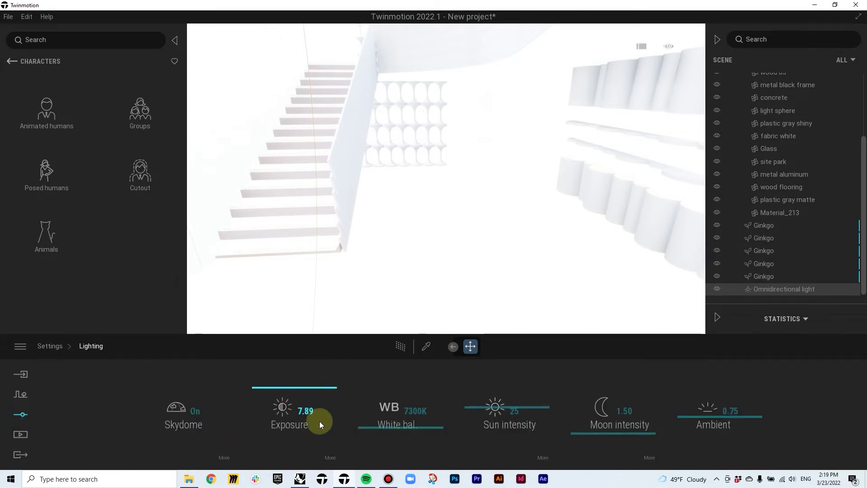
drag(299, 387, 300, 407)
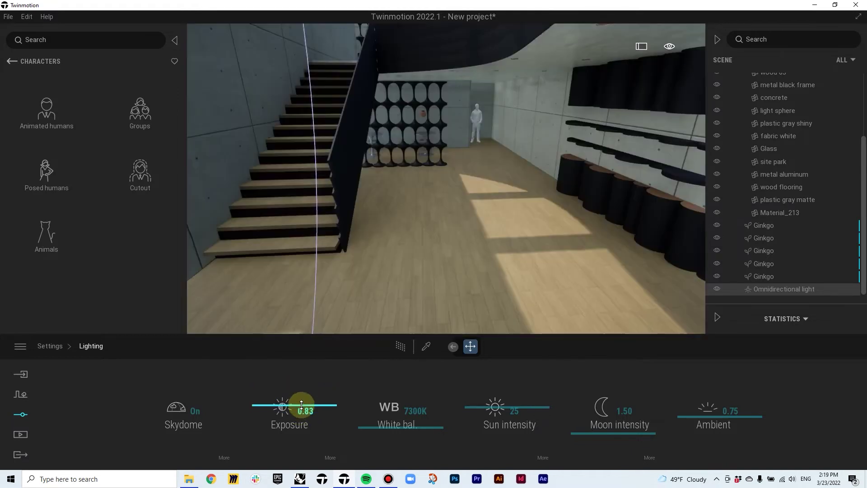
Delete the white placeholder figure at the far end of the room and open the Posed humans collection
click(476, 118)
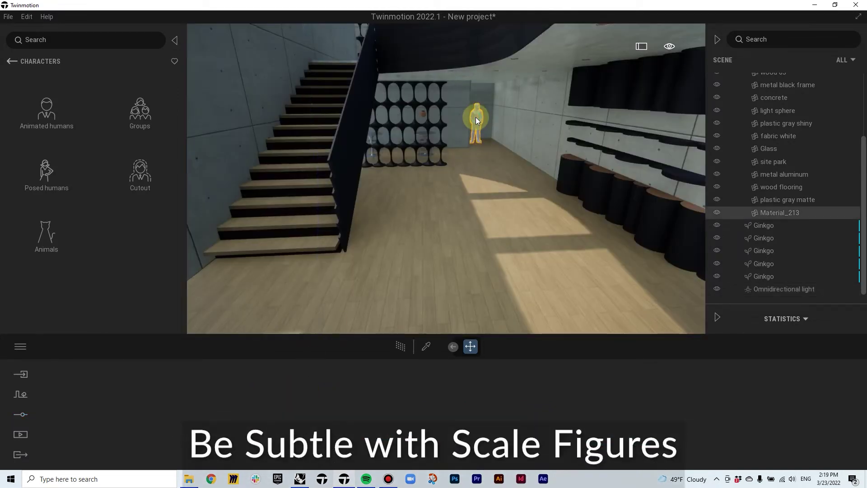
key(Delete)
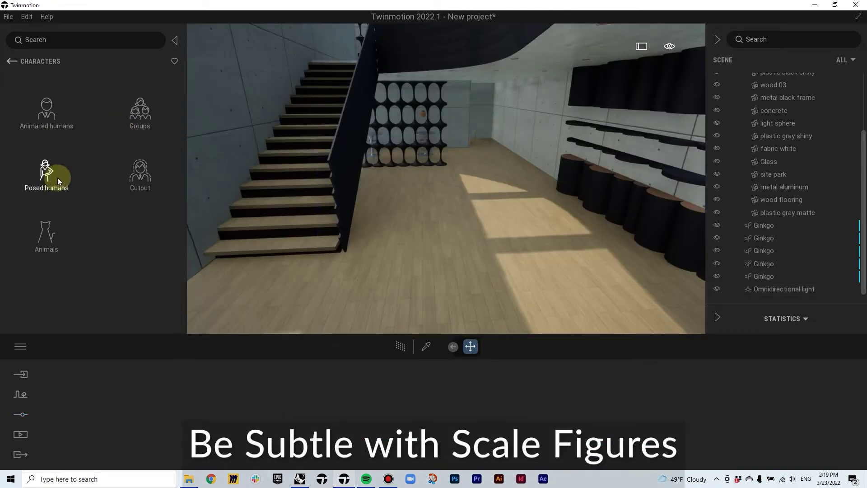
click(47, 169)
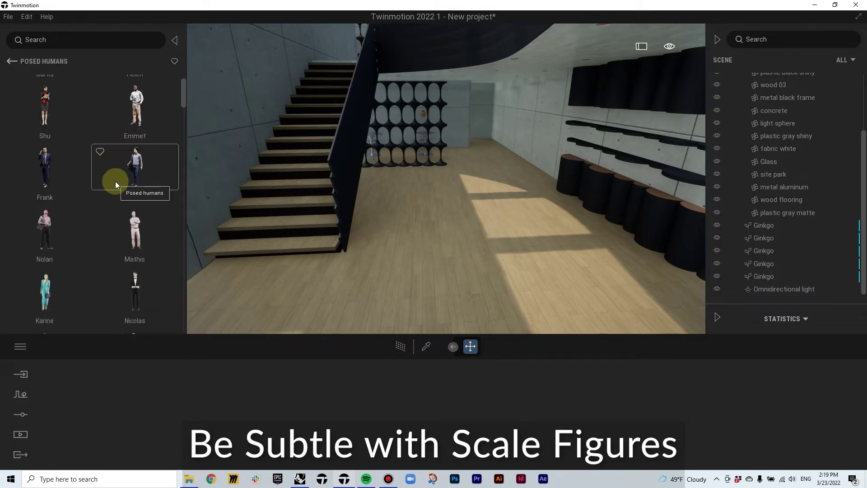
Place the posed human Sharron on the floor beside the staircase, near the wall of oval openings
scroll(115, 183, down, 3)
scroll(115, 182, down, 2)
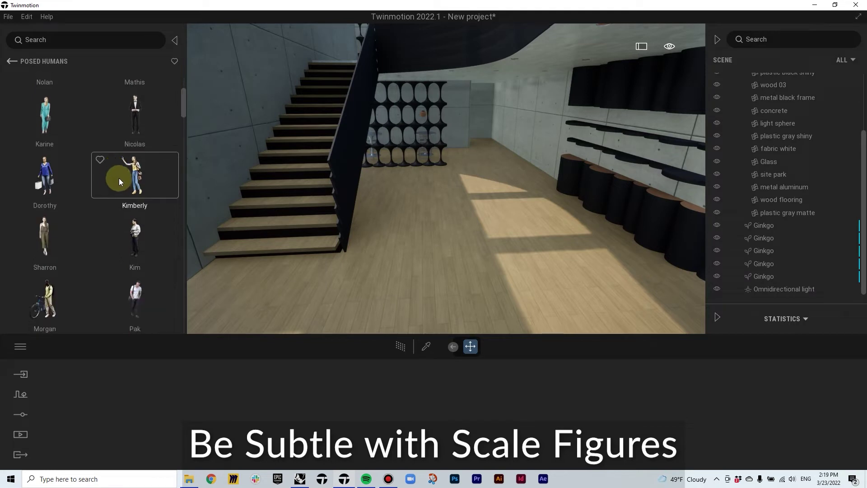
scroll(115, 172, down, 1)
drag(44, 210, 495, 140)
Place the posed human Martin at the far end of the room, beyond the staircase
scroll(97, 214, down, 2)
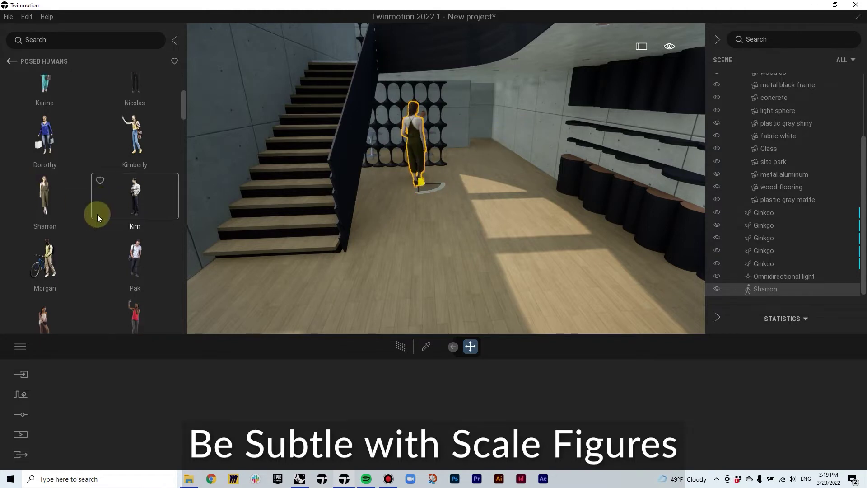
scroll(96, 214, down, 4)
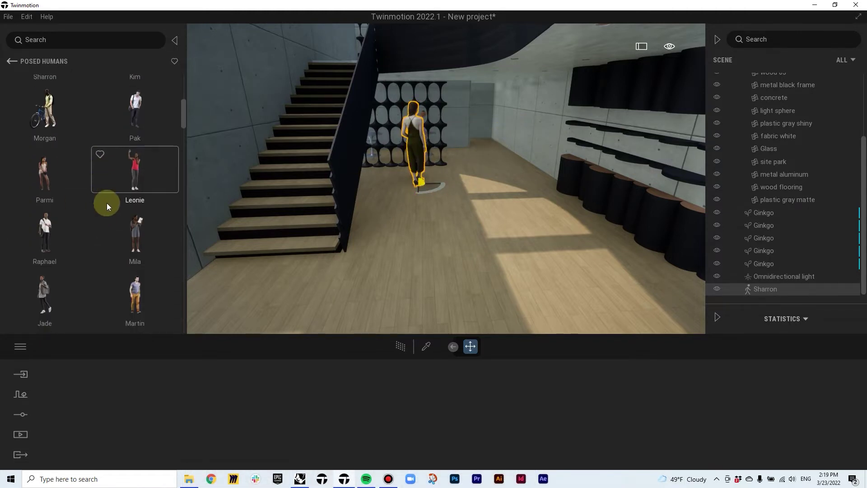
scroll(105, 205, down, 5)
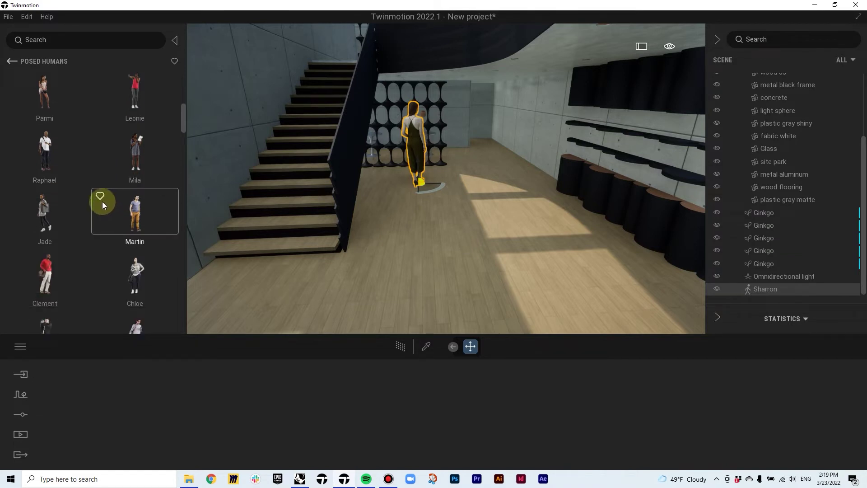
scroll(102, 203, down, 1)
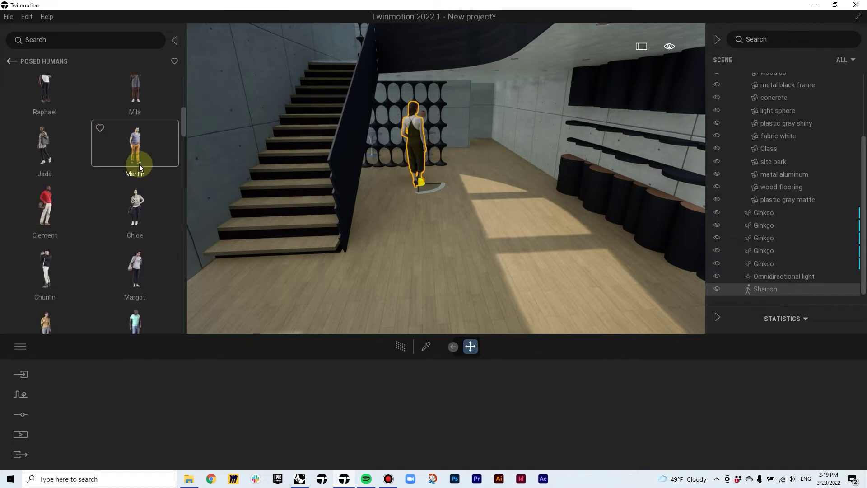
drag(152, 153, 543, 139)
Place the posed human Carlton on the open floor in front of the wall shelves
drag(462, 224, 389, 226)
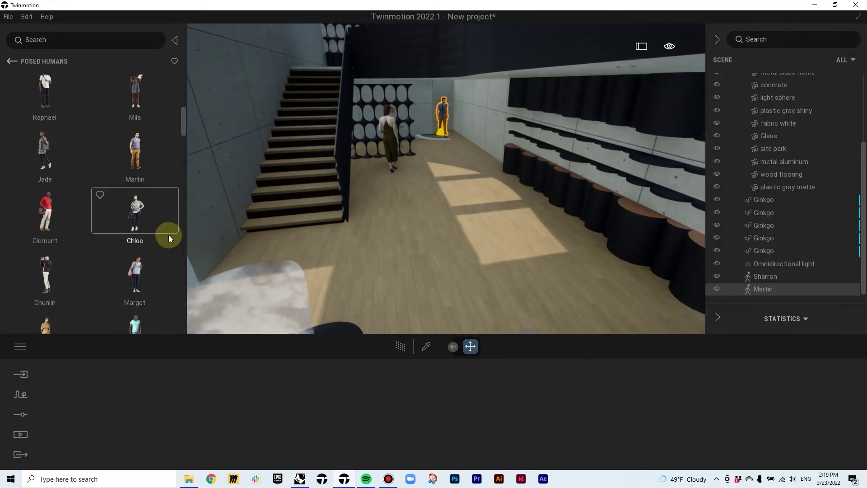
scroll(138, 217, down, 1)
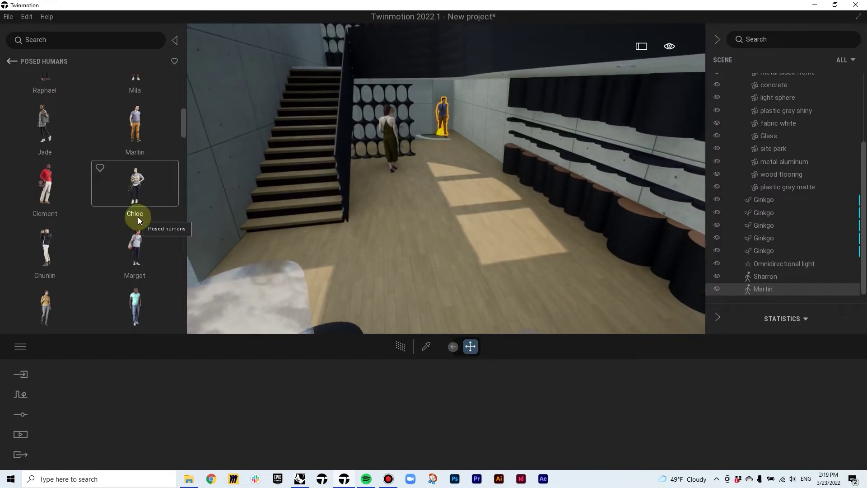
scroll(164, 239, down, 1)
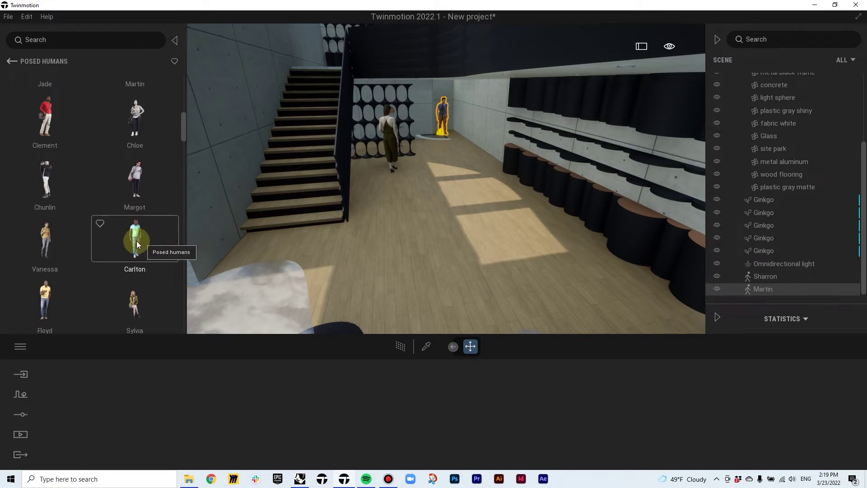
drag(136, 240, 513, 241)
Place the seated posed human Sheila in one of the lounge chairs on the upper level
scroll(92, 262, down, 2)
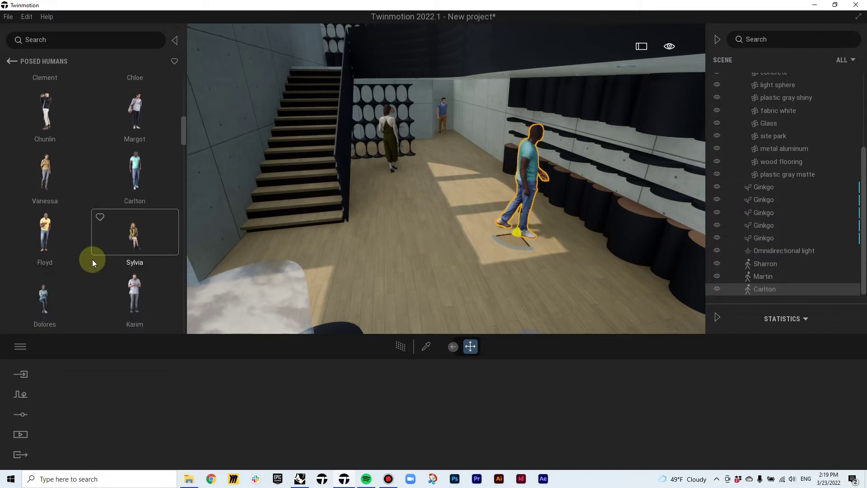
scroll(98, 254, down, 1)
right_drag(246, 224, 253, 185)
key(w)
key(e)
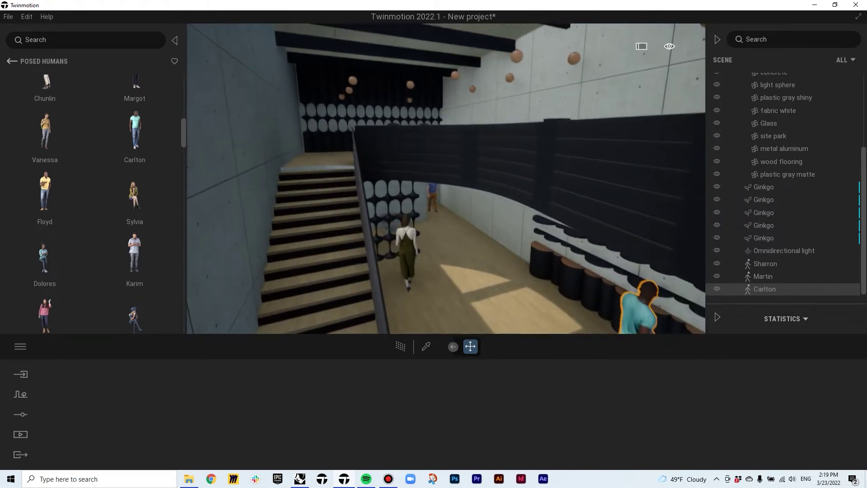
scroll(84, 254, down, 4)
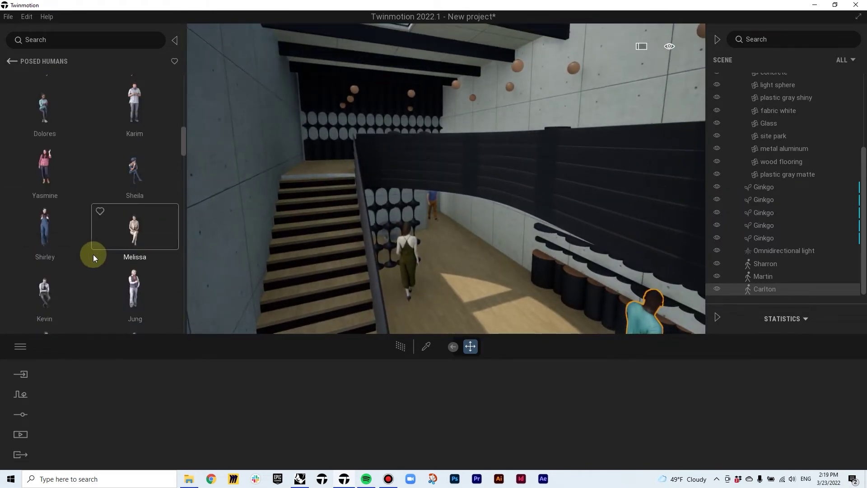
right_drag(285, 158, 333, 156)
key(w)
key(e)
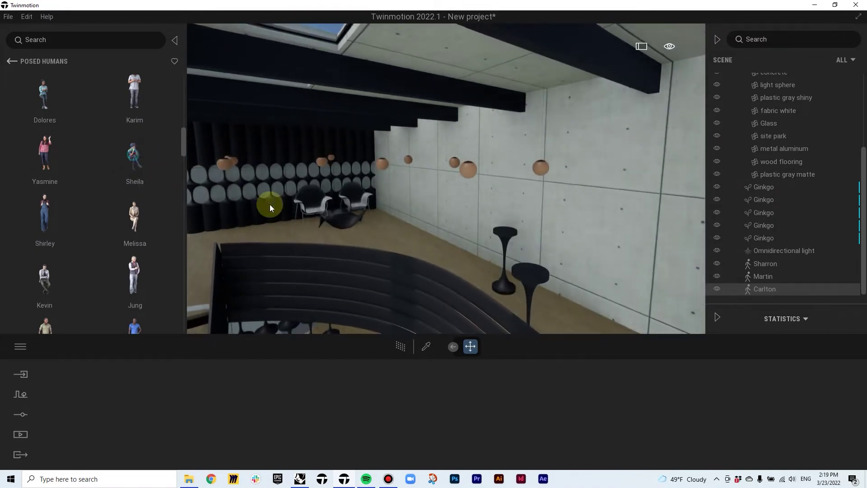
drag(270, 205, 315, 225)
Add the posed human Scott on the upper level and position him at the top of the stairs, facing the entrance area
scroll(98, 259, down, 3)
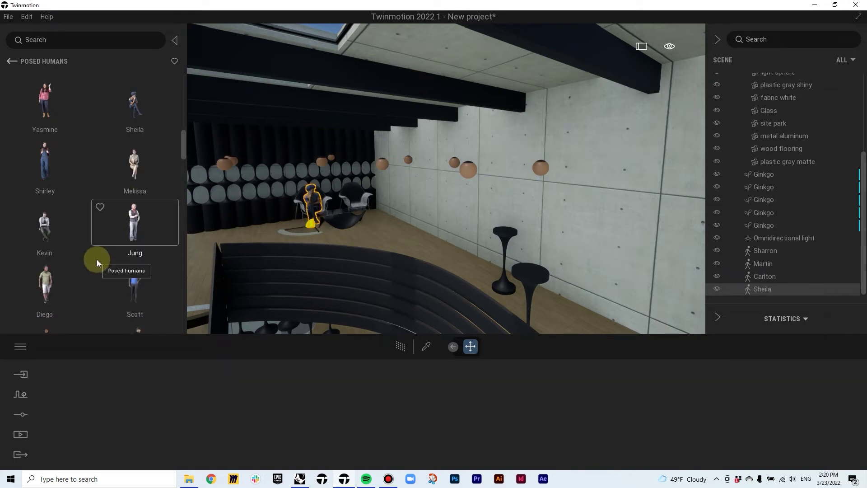
scroll(131, 278, down, 1)
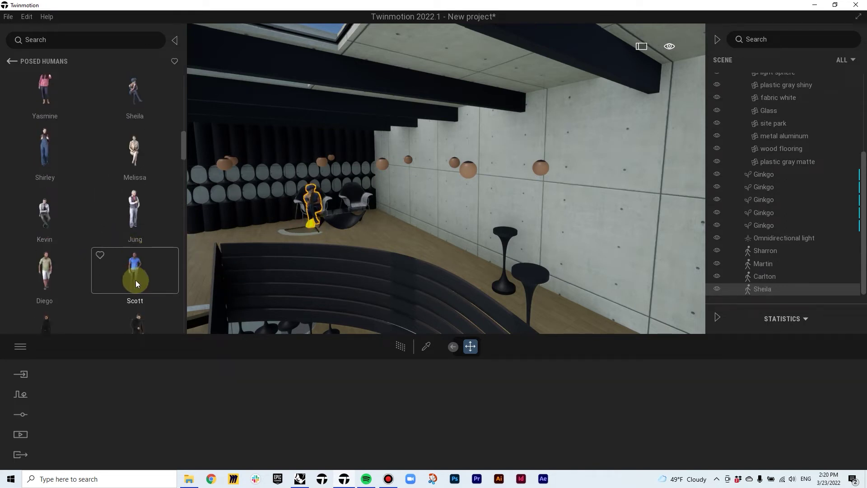
drag(133, 273, 207, 267)
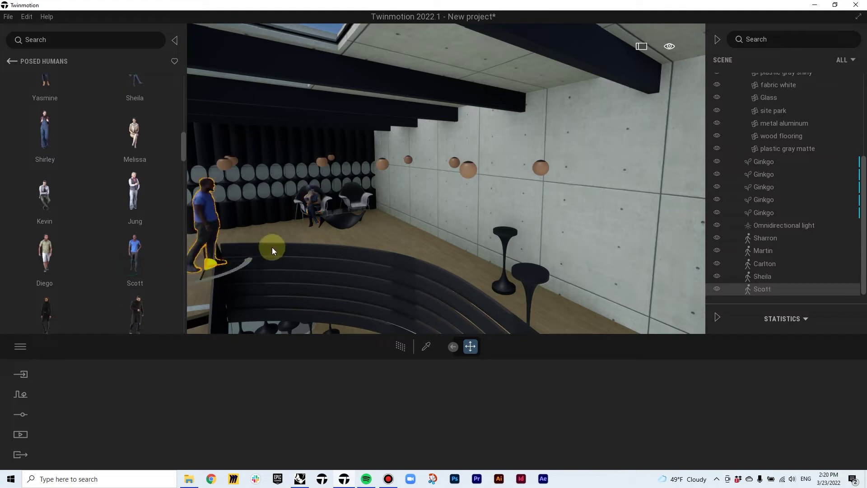
key(s)
right_drag(262, 258, 246, 288)
drag(248, 230, 197, 210)
drag(258, 224, 315, 249)
Frame the reception counter with the staircase and figures behind it, and turn on the Path Tracer
key(d)
mouse_move(315, 250)
right_down()
mouse_move(291, 237)
mouse_move(312, 240)
mouse_move(307, 214)
mouse_move(296, 213)
mouse_move(299, 196)
mouse_move(276, 205)
right_up()
key(q)
key(s)
key(q)
key(s)
key(s)
key(s)
key(d)
right_drag(407, 289, 412, 289)
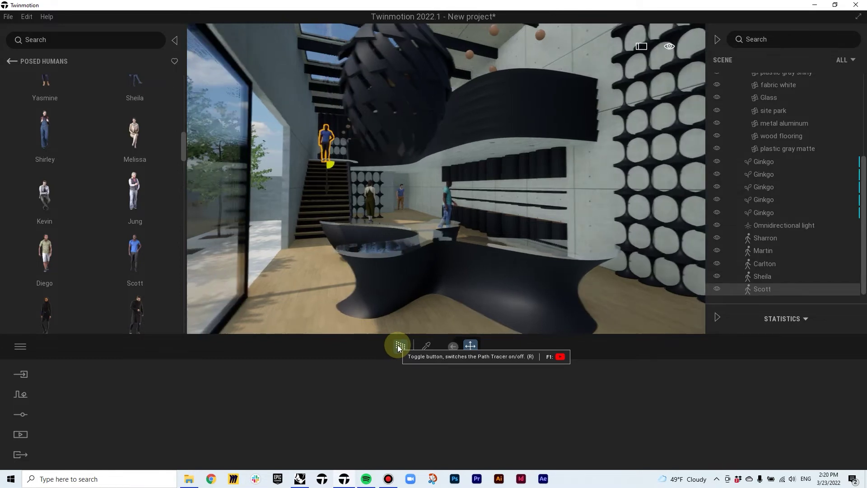
click(398, 346)
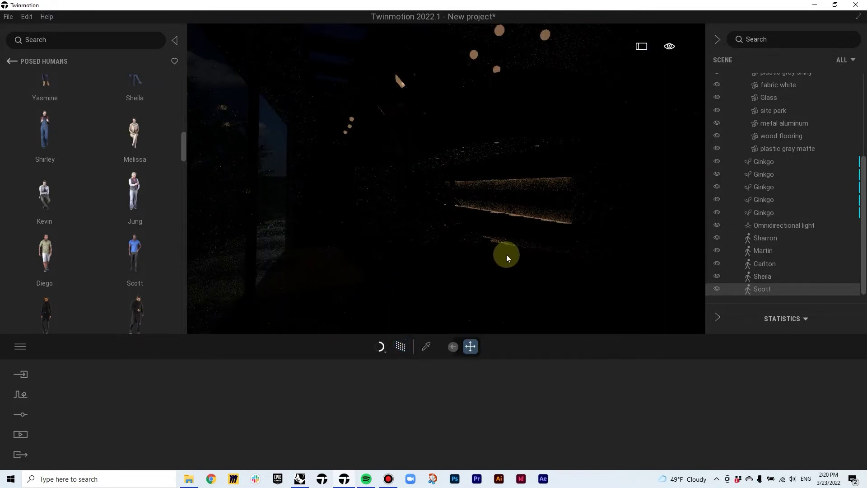
Raise the exposure in the lighting settings to about 7.71
click(18, 415)
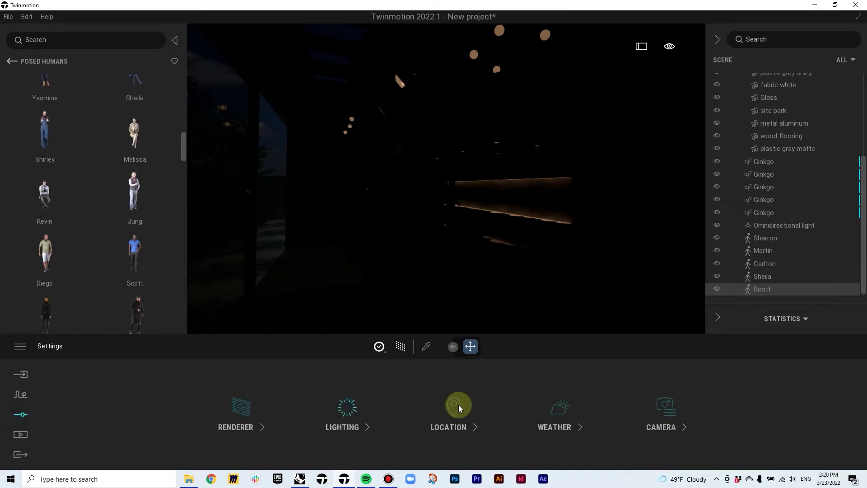
click(344, 422)
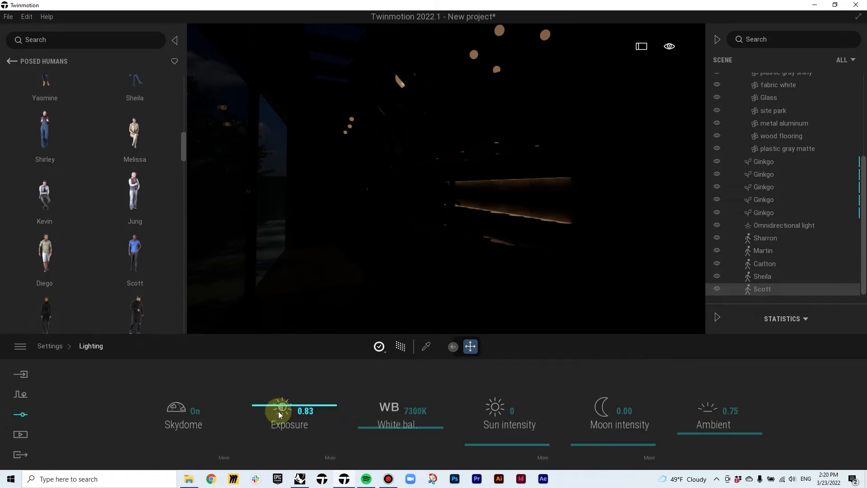
click(328, 457)
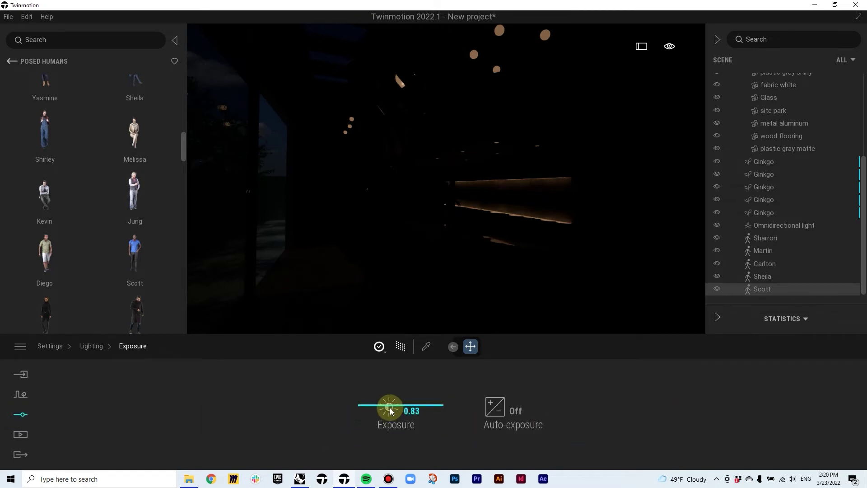
drag(388, 408, 388, 389)
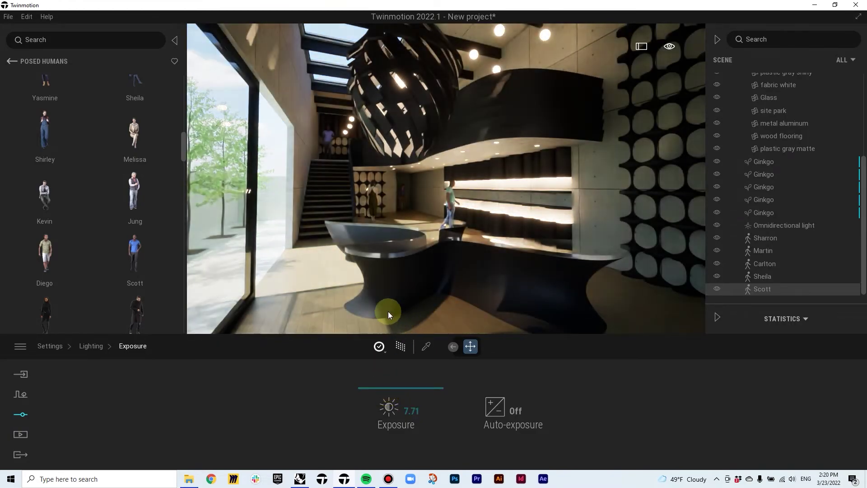
Check a slightly wider path-traced view of the reception counter and return to real-time rendering
right_drag(390, 298, 422, 305)
scroll(420, 305, down, 2)
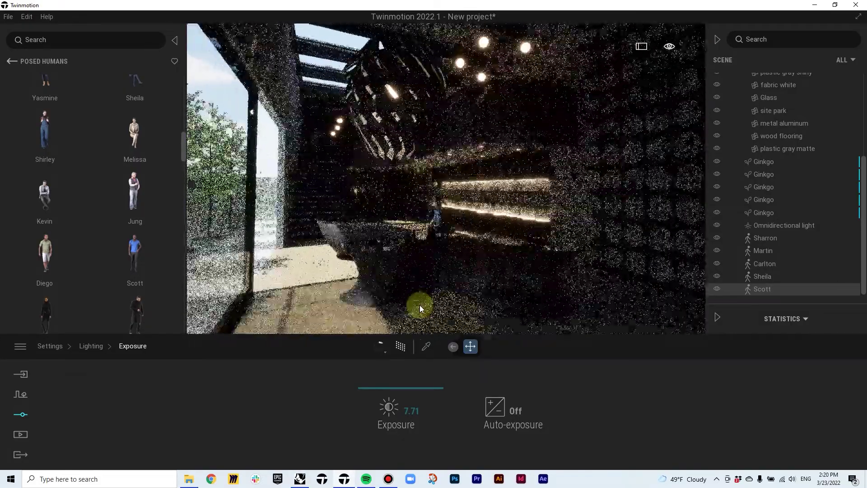
scroll(422, 295, down, 1)
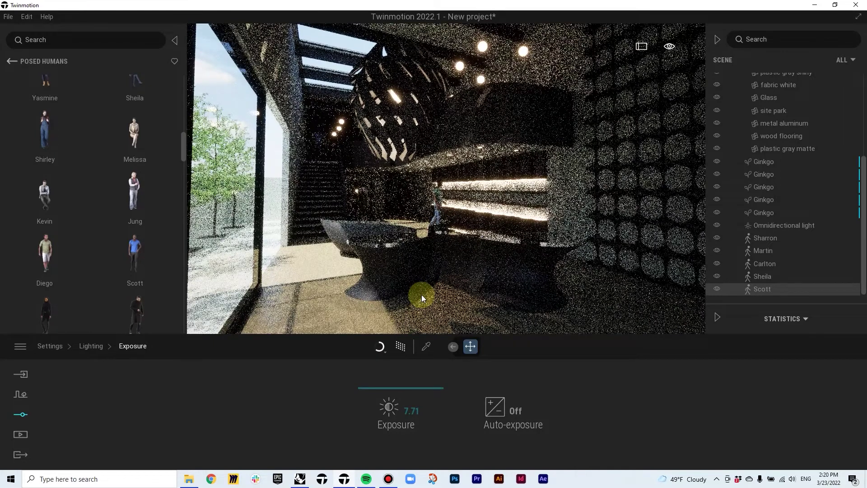
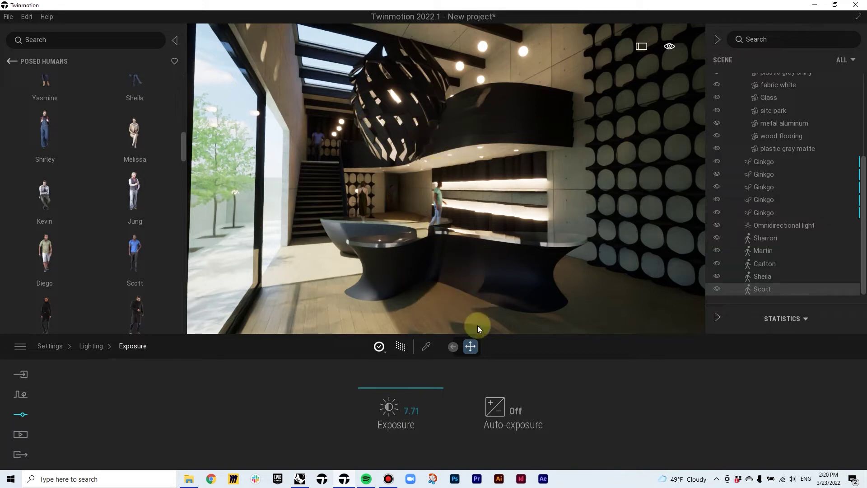
click(404, 348)
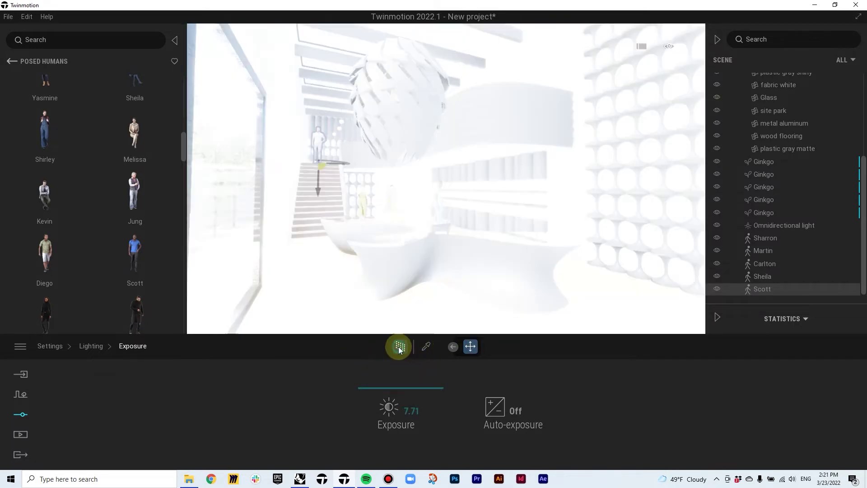
Place an omnidirectional light from the library's Lights category in a pendant sphere near the upper-level lounge chairs
right_drag(399, 188, 134, 253)
click(11, 61)
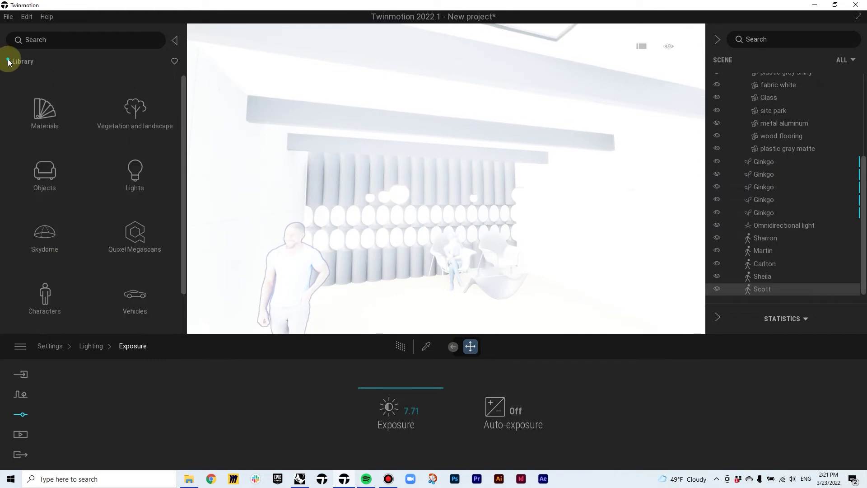
click(135, 172)
drag(44, 98, 383, 201)
Copy the omnidirectional light to another pendant sphere as one instance with 3.15 m spacing
right_drag(427, 212, 229, 215)
shift+drag(239, 239, 435, 243)
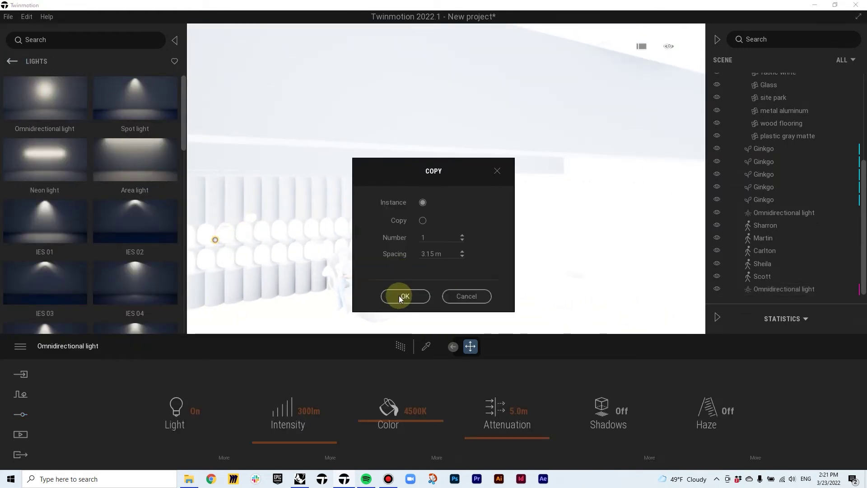
click(397, 297)
right_drag(397, 296, 343, 280)
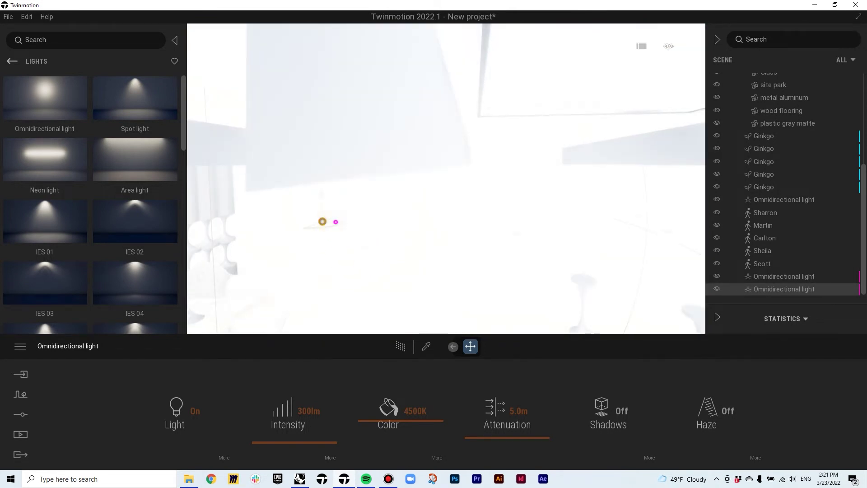
Lower the exposure in the lighting settings to about -1.53
shift+middle_drag(336, 222, 375, 222)
click(20, 414)
click(343, 424)
drag(289, 391, 291, 415)
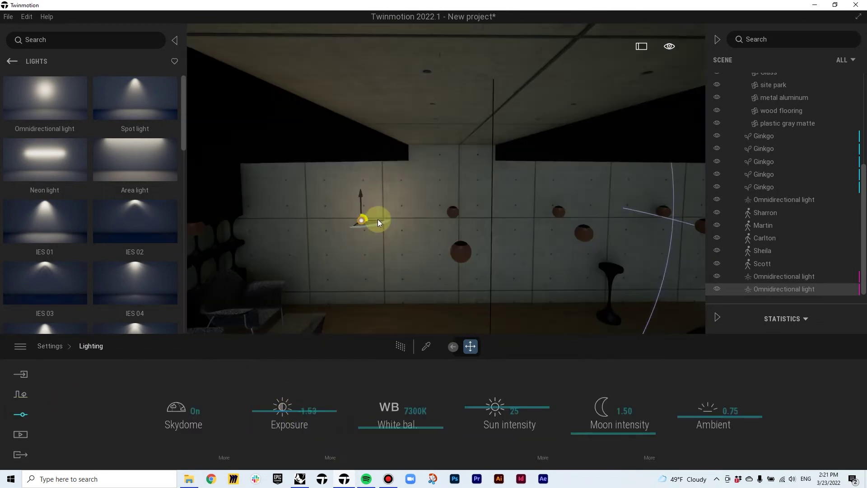
Copy the omnidirectional light as multiple instances along the remaining upper-level pendant spheres
drag(378, 219, 561, 233)
click(463, 236)
click(463, 235)
click(405, 296)
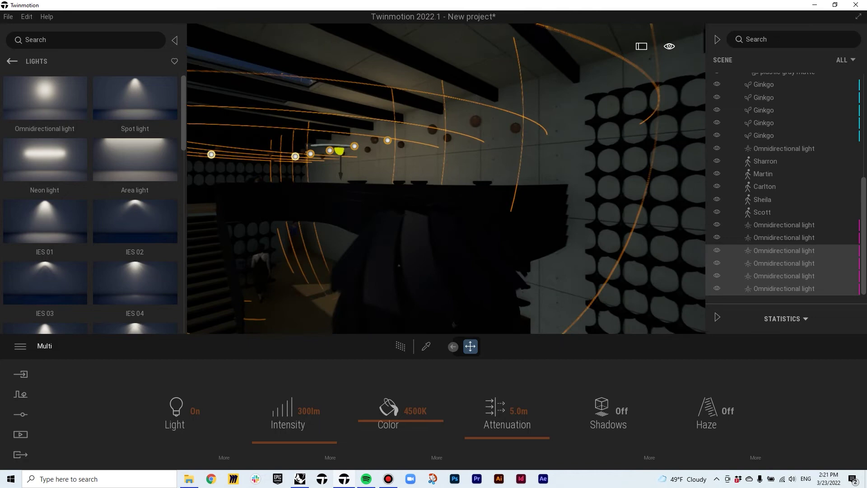
Place a spot light at a recessed ceiling fixture beneath the upper level and copy it to the neighbouring fixture
drag(501, 253, 508, 307)
drag(136, 99, 586, 109)
key(Return)
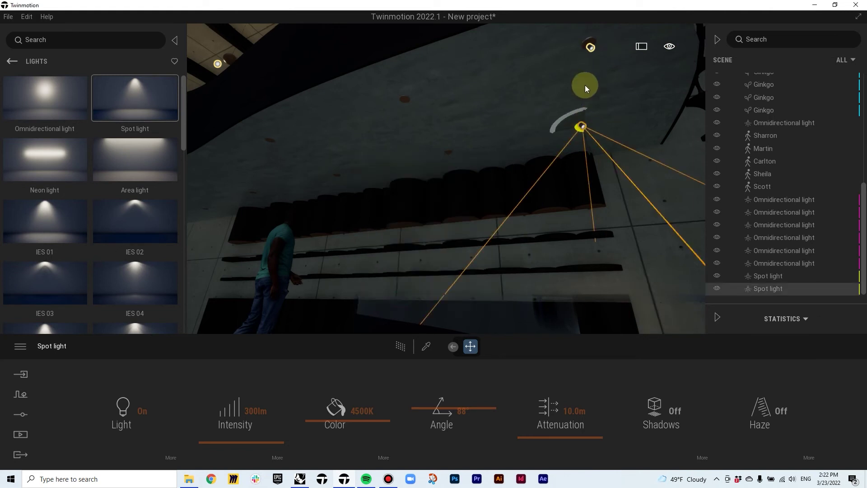
Select both spot lights and copy them as instances along the rows of recessed ceiling fixtures with 1.53 m spacing
ctrl+click(590, 48)
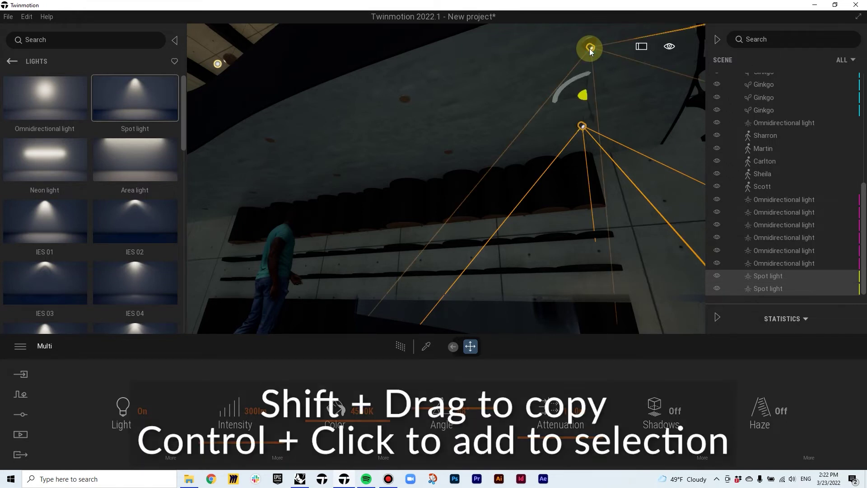
click(565, 100)
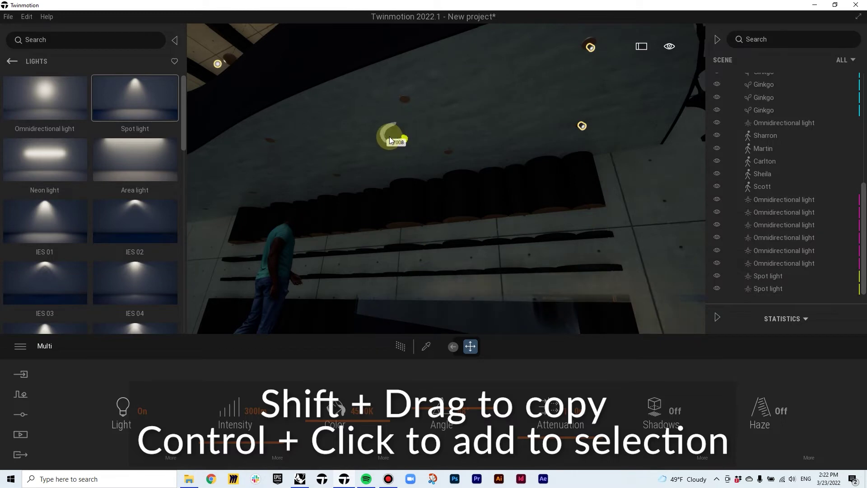
shift+drag(404, 140, 409, 134)
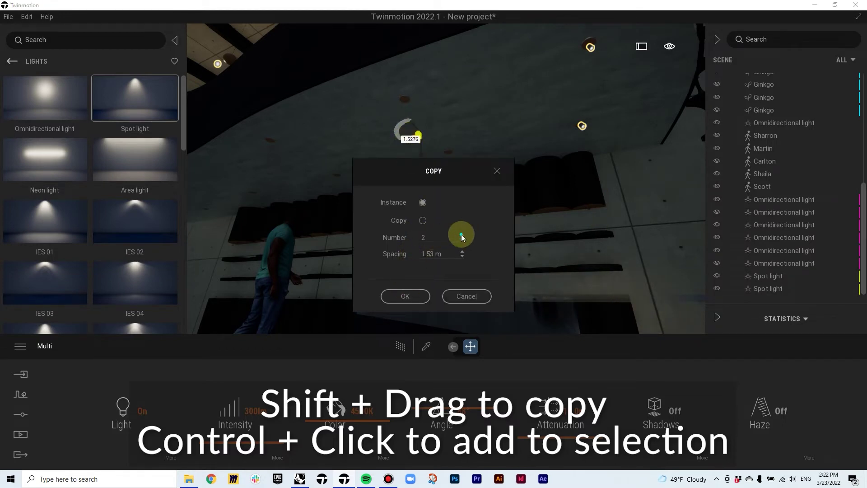
click(397, 296)
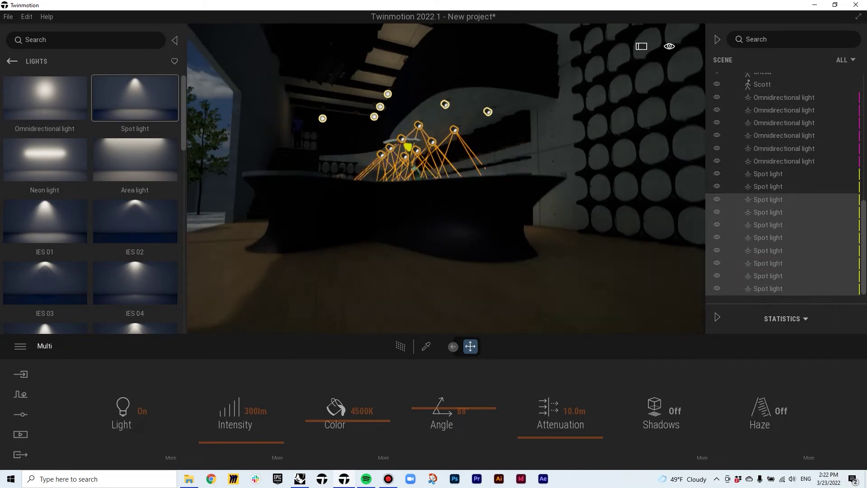
Raise the exposure in the lighting settings to about 3.91 and turn on the Path Tracer
click(425, 262)
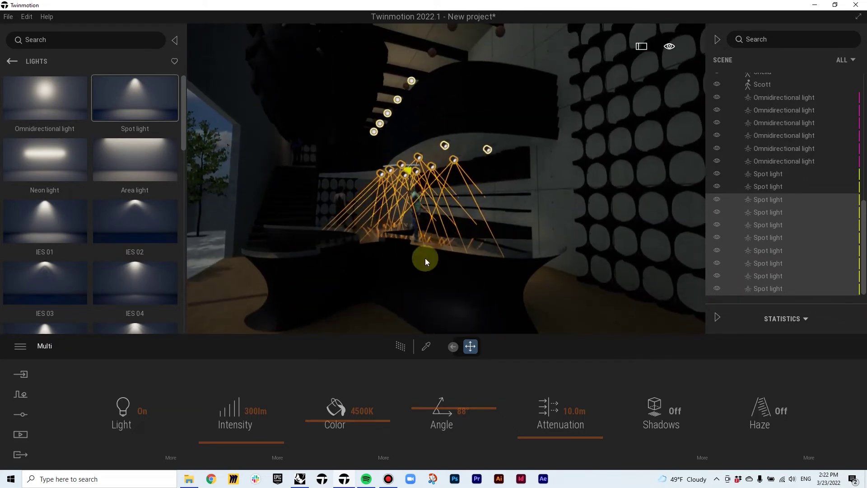
click(25, 397)
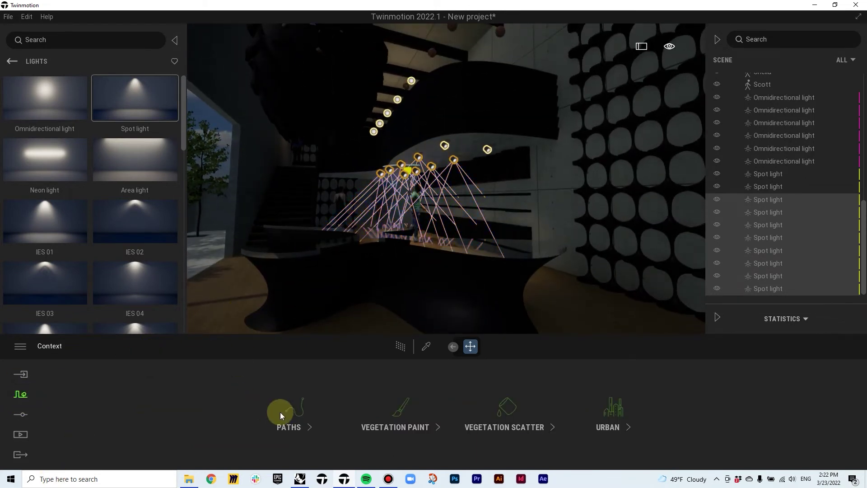
click(21, 413)
click(353, 430)
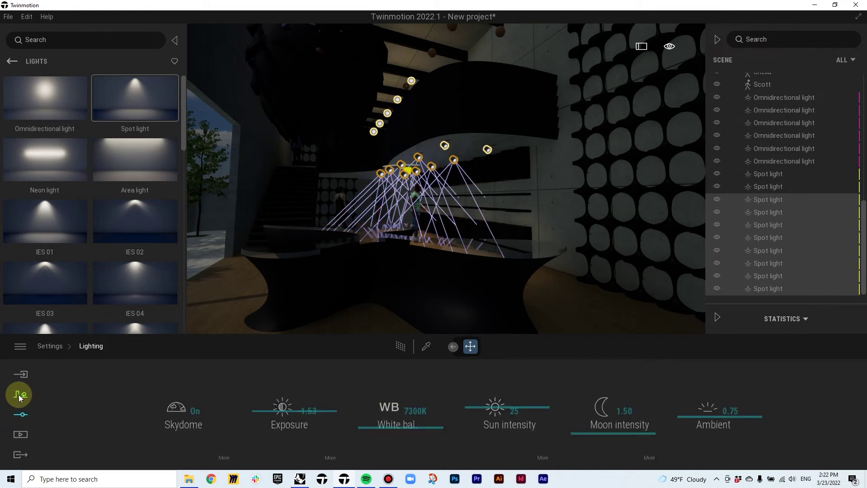
click(294, 410)
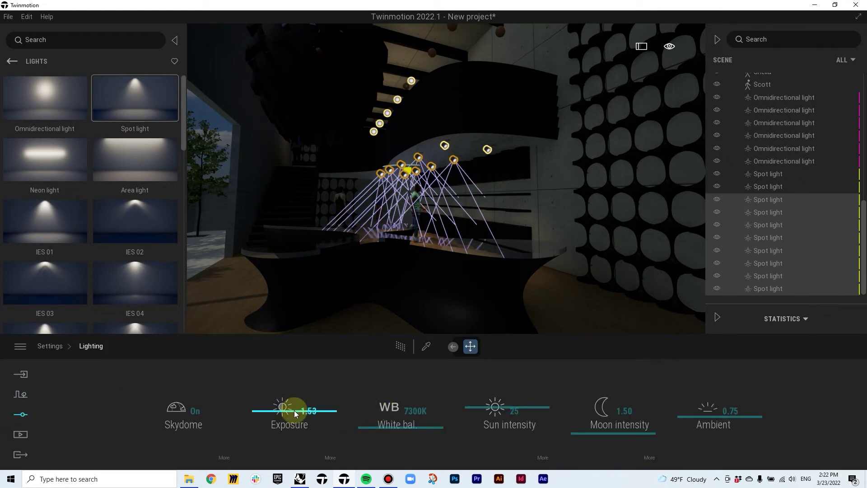
drag(294, 410, 395, 344)
click(396, 346)
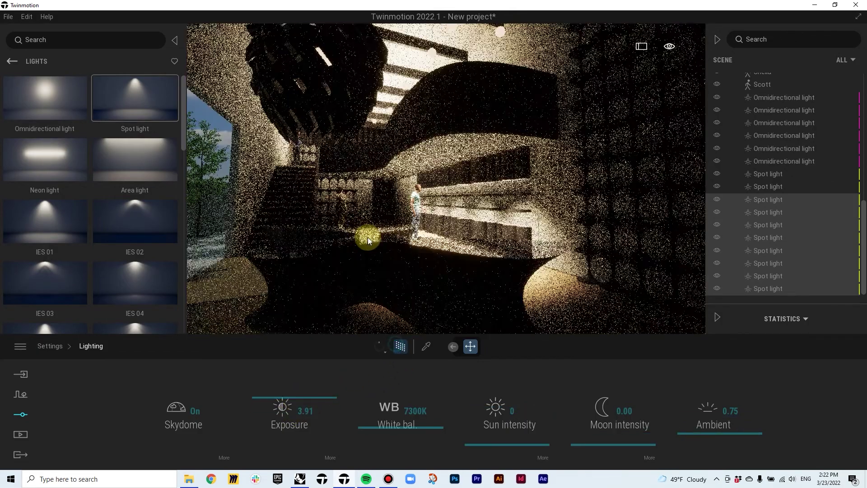
Reframe the path-traced interior from farther back and raise the exposure to about 5.53
key(s)
mouse_move(312, 253)
right_down()
mouse_move(334, 245)
mouse_move(319, 253)
right_up()
key(s)
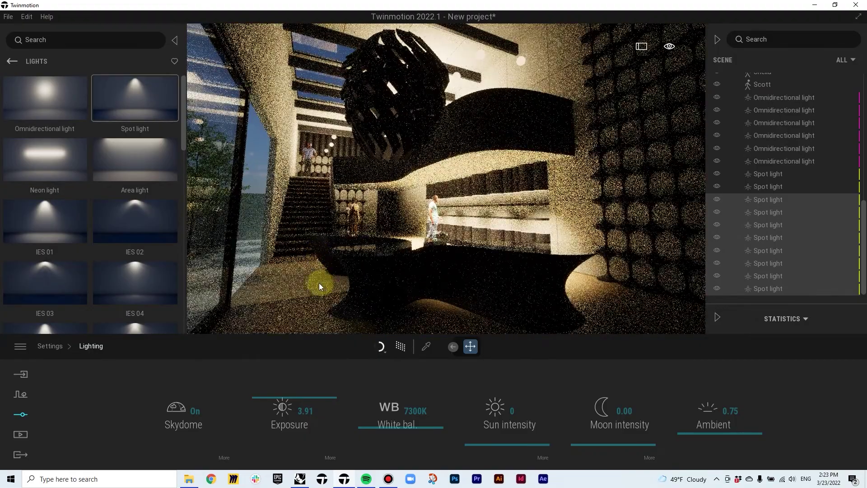
drag(300, 402, 284, 393)
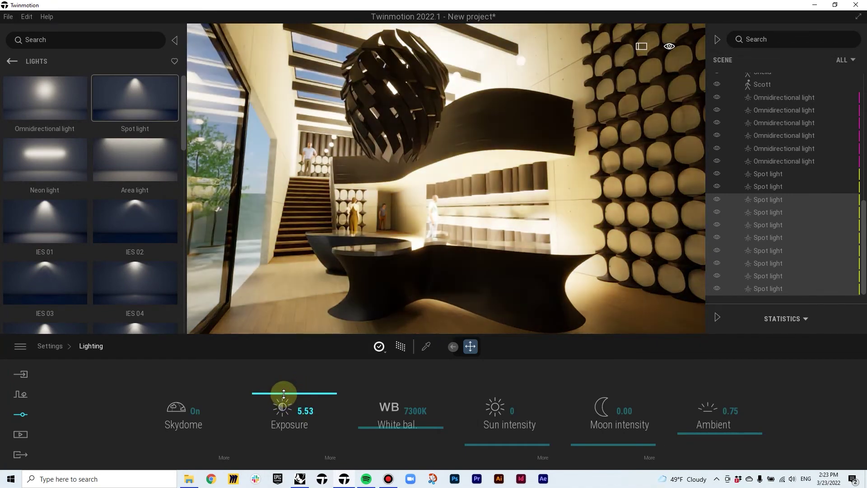
Turn on Parallelism in the camera settings and reframe the interior in the path-traced view
click(18, 434)
click(17, 414)
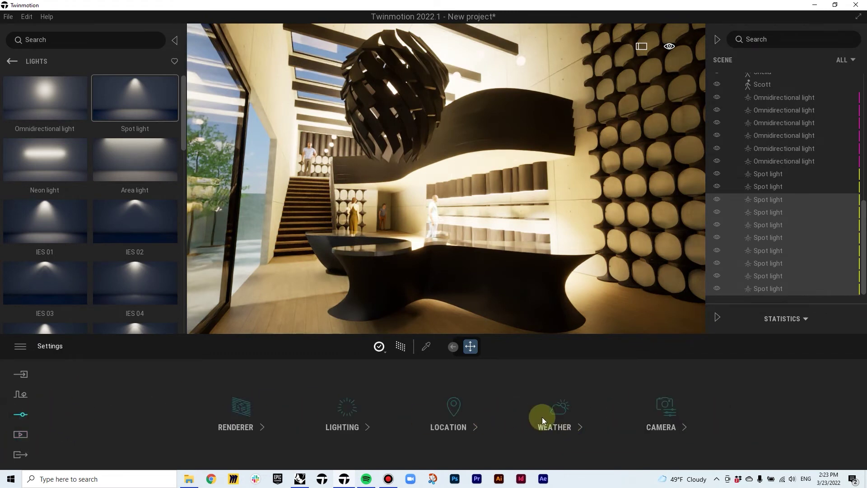
click(647, 424)
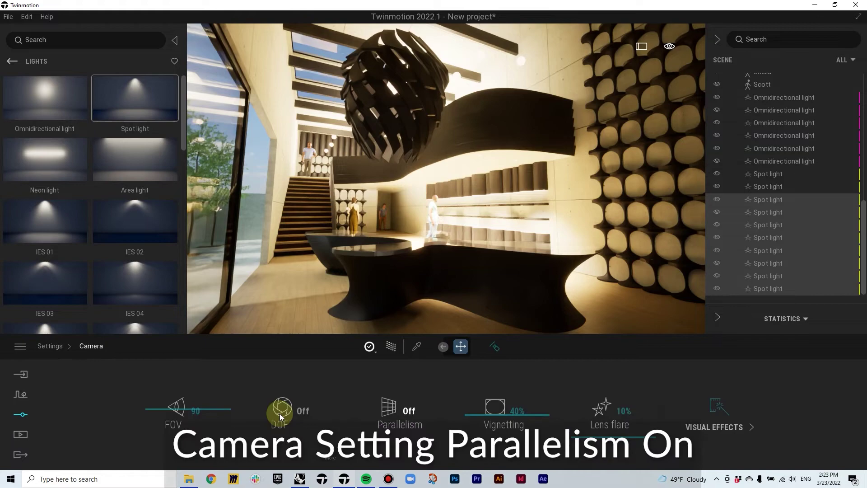
click(398, 408)
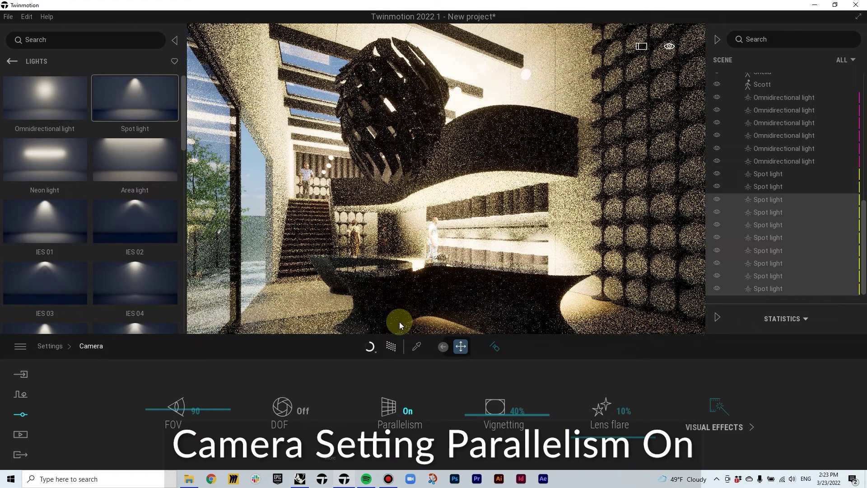
right_drag(420, 267, 424, 289)
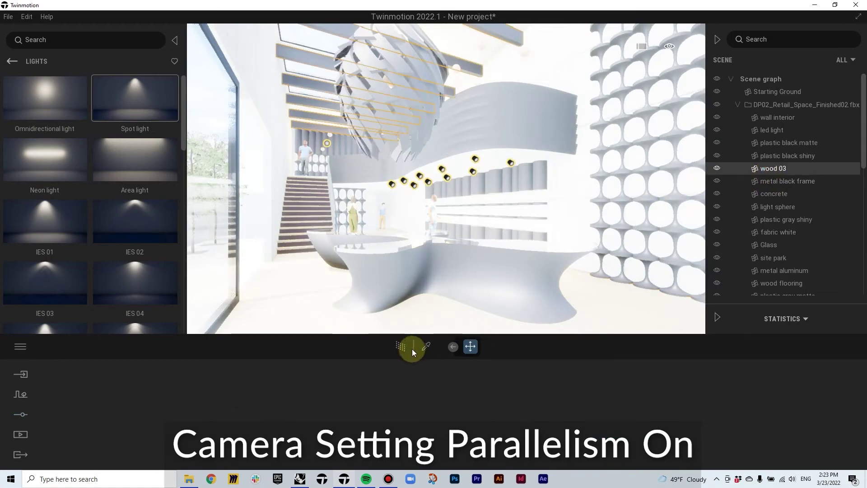
click(401, 346)
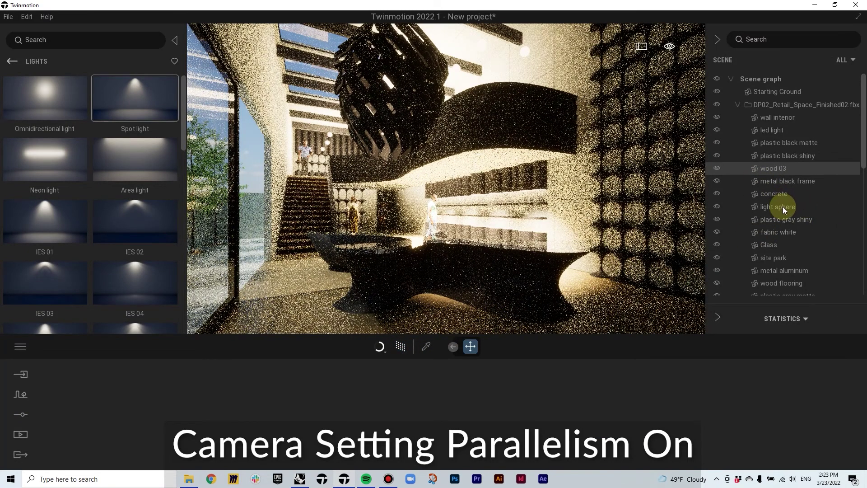
Set the omnidirectional lights' color to about 8131K and the spot lights' color to about 6405K, with the Path Tracer on
scroll(783, 208, down, 3)
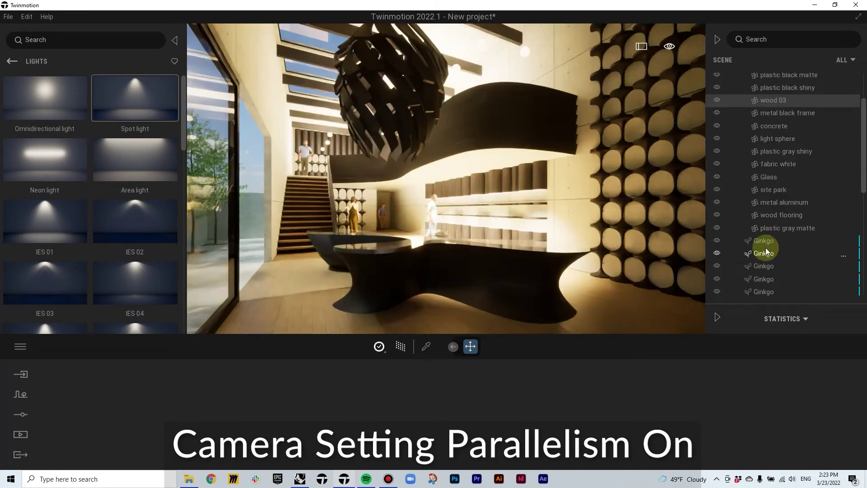
scroll(785, 227, down, 10)
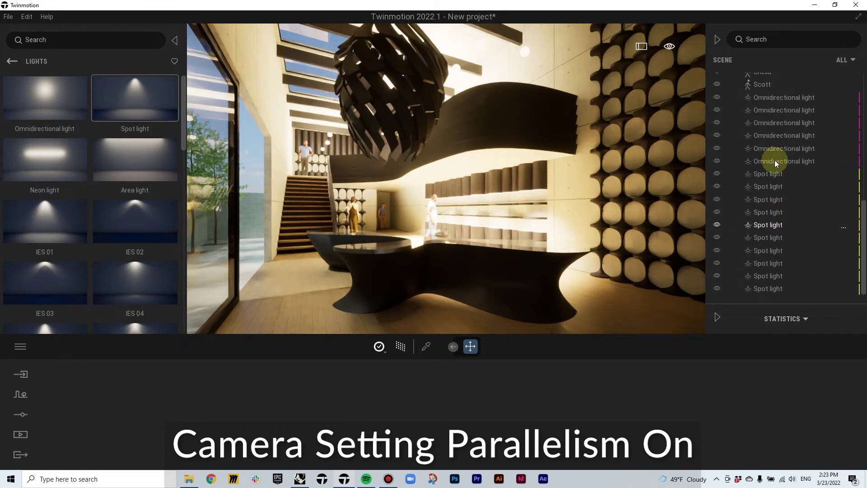
click(768, 97)
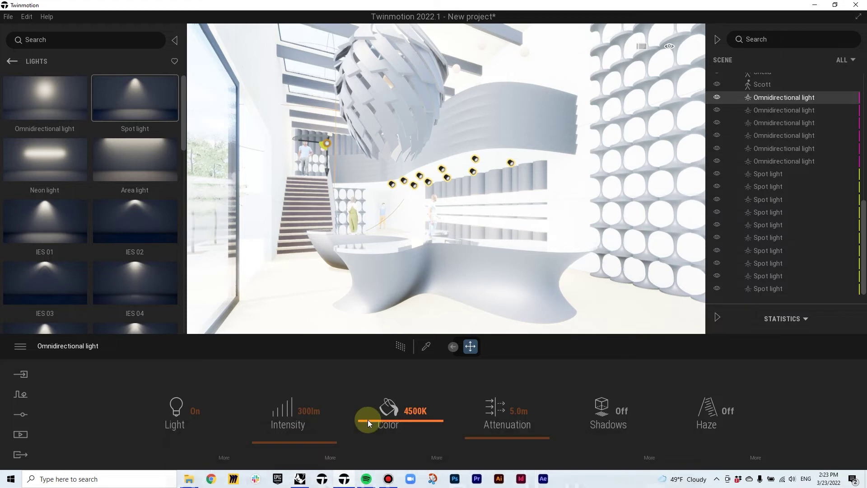
drag(368, 419, 368, 395)
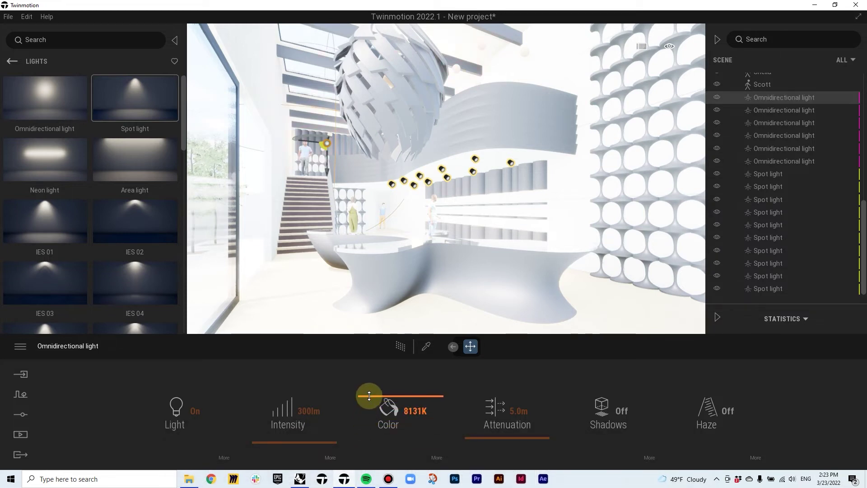
click(753, 174)
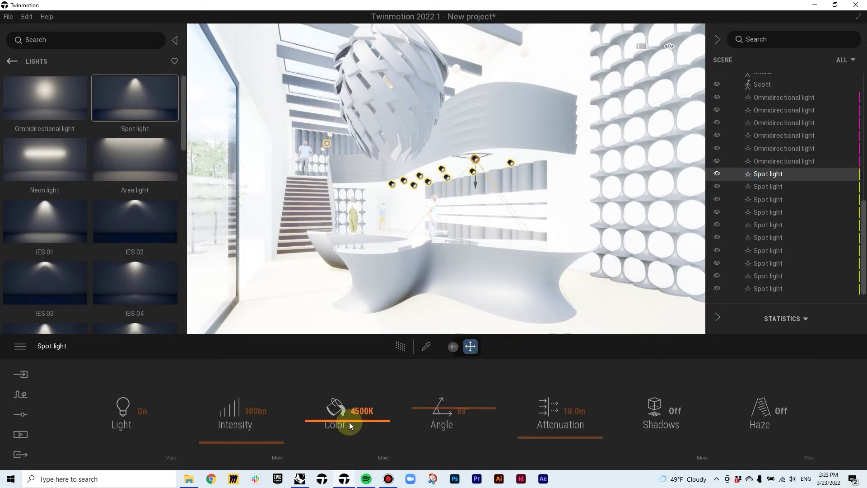
click(400, 346)
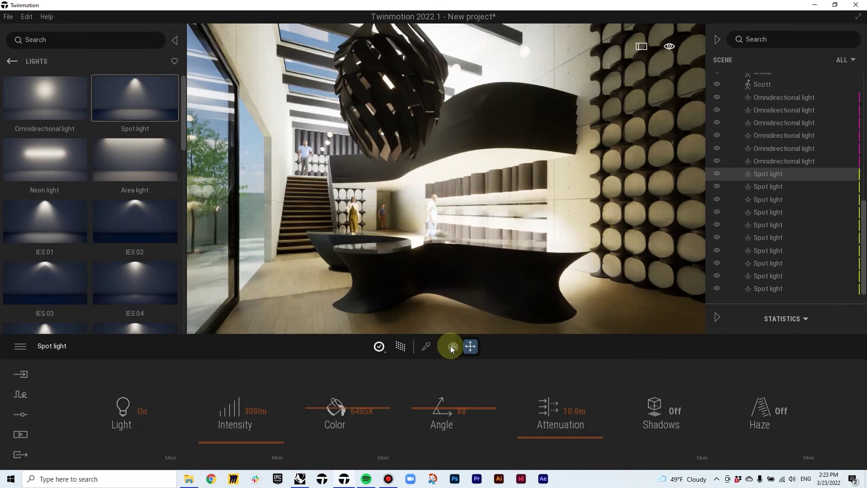
Pick the Neon 02 material on the pendant spheres and lighten its color to a pale warm white, FFF1D8
click(423, 352)
click(526, 51)
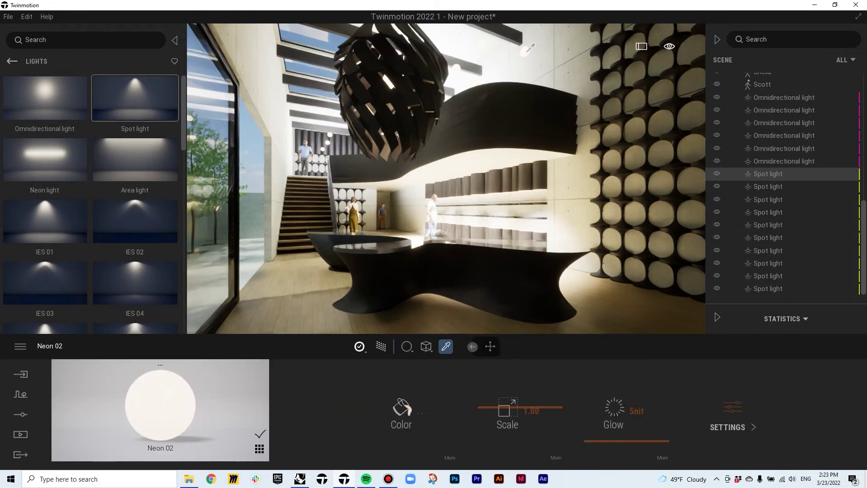
click(402, 409)
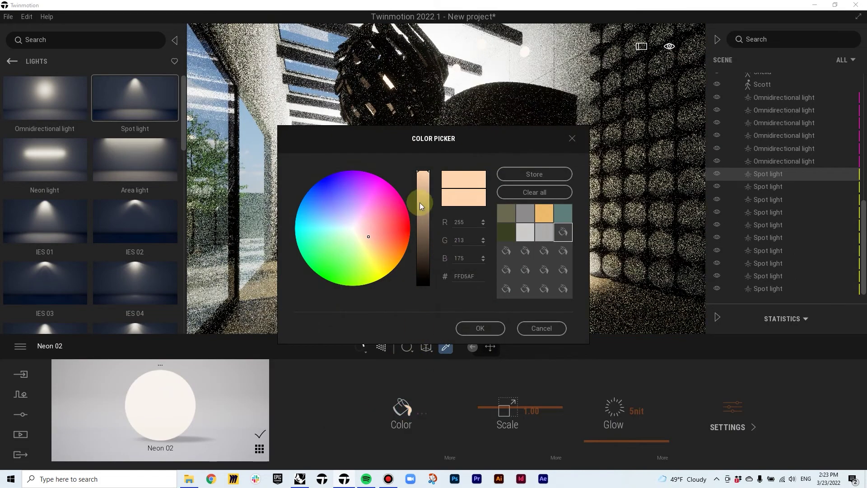
drag(368, 237, 359, 233)
click(484, 330)
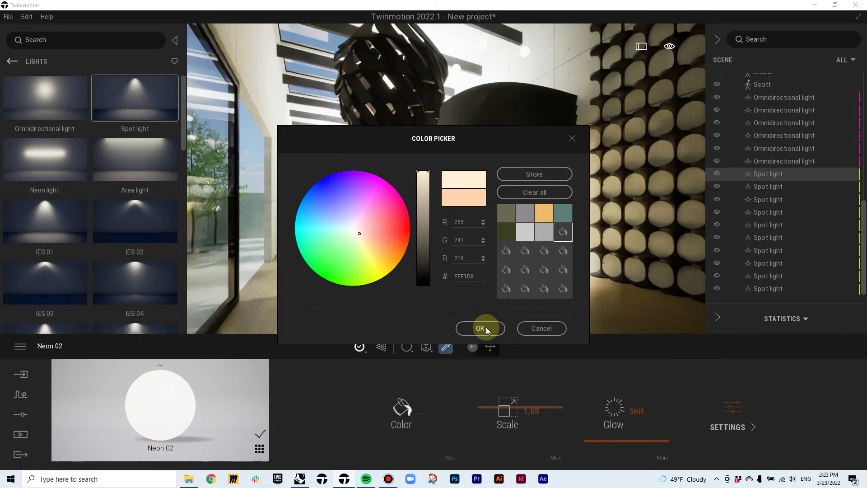
click(482, 329)
Set the intensity of the recessed ceiling spot lights to 20 lm and turn the Path Tracer back on
right_drag(527, 281, 508, 288)
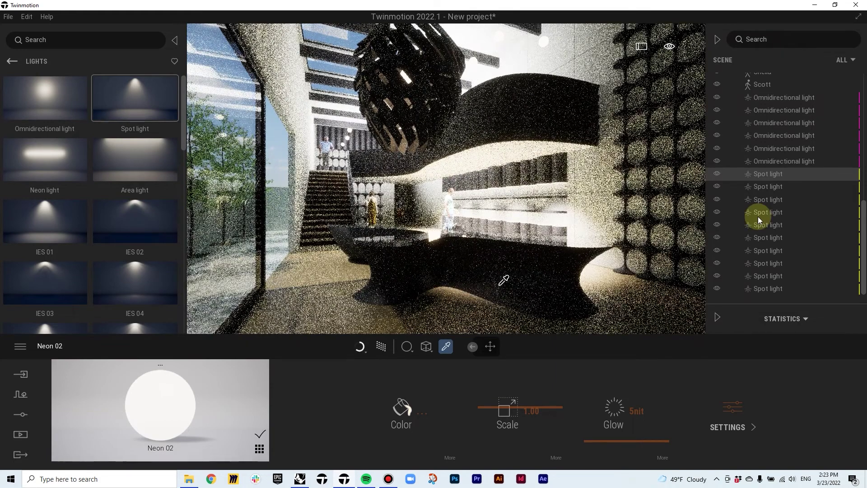
click(772, 174)
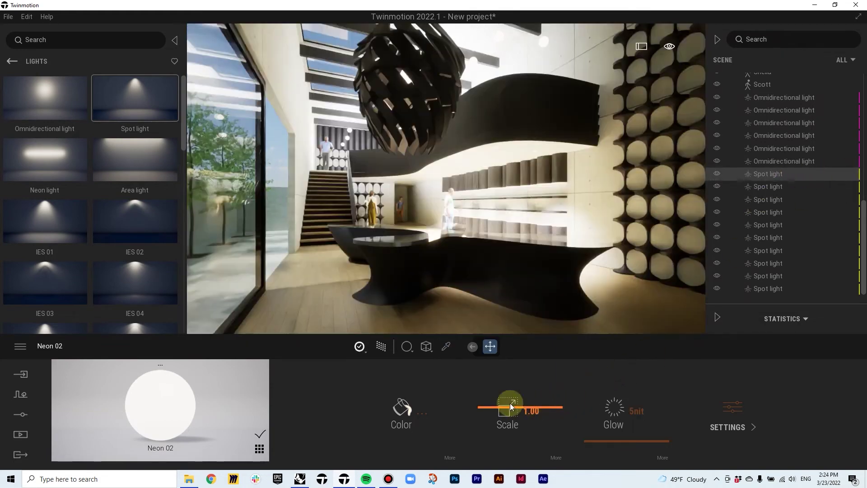
click(767, 238)
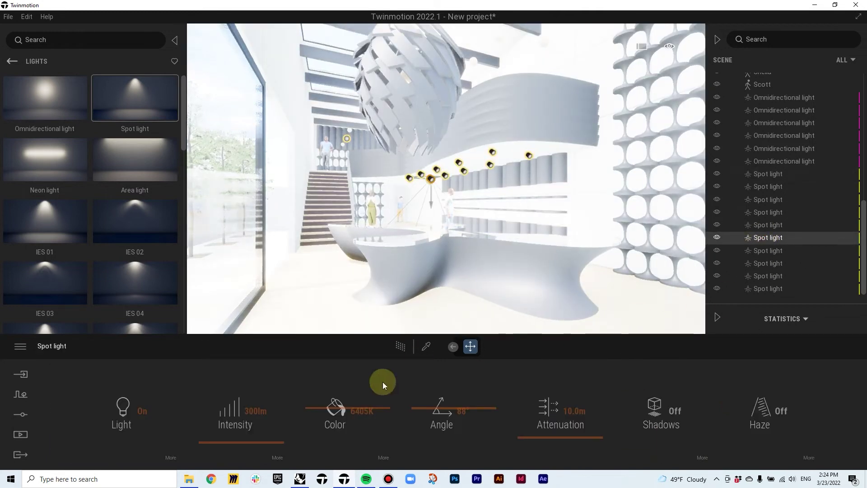
click(256, 412)
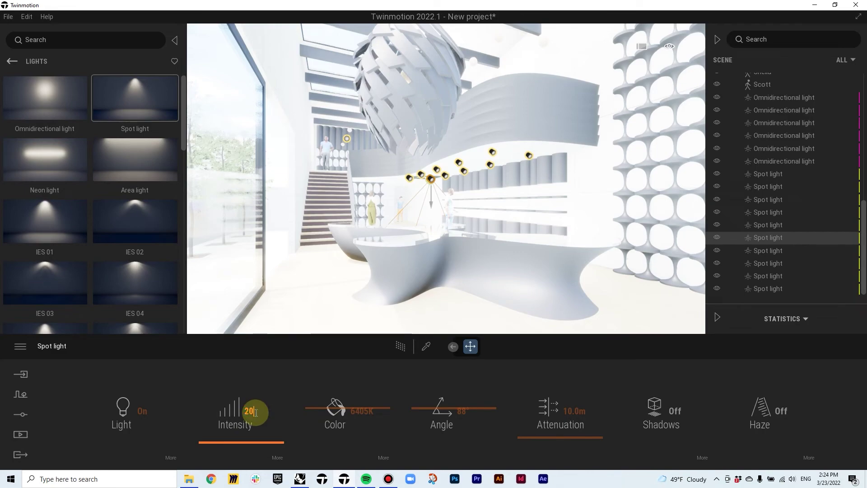
click(401, 346)
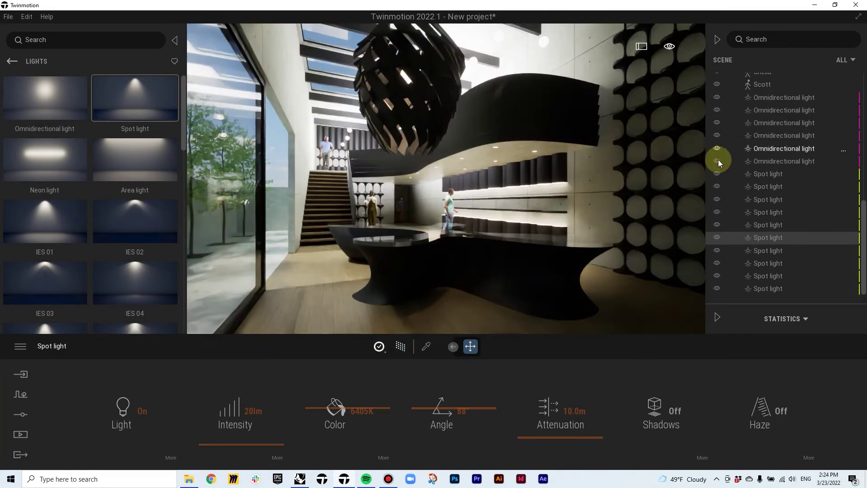
Set the intensity of the omnidirectional pendant lights to 20 lm and turn the Path Tracer back on
click(782, 152)
click(297, 412)
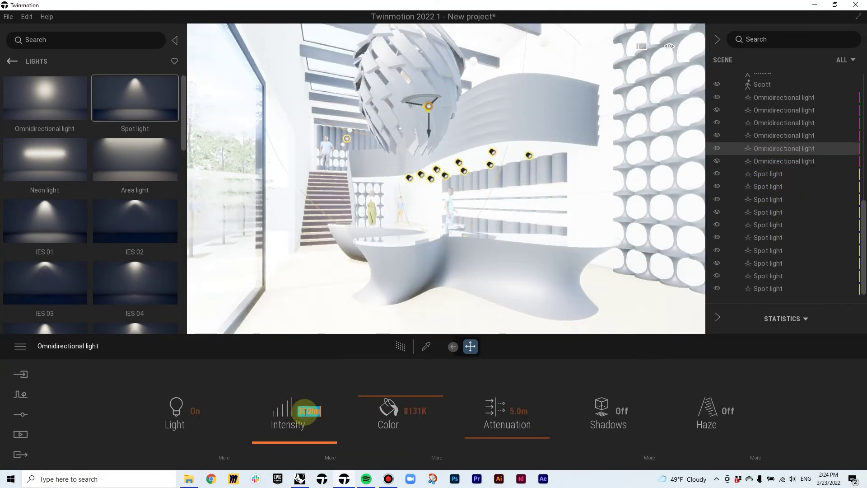
text(20)
key(Return)
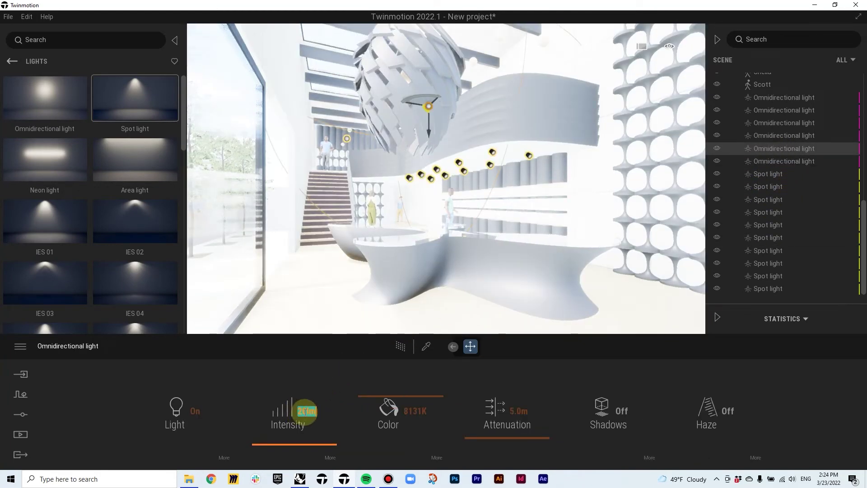
click(400, 346)
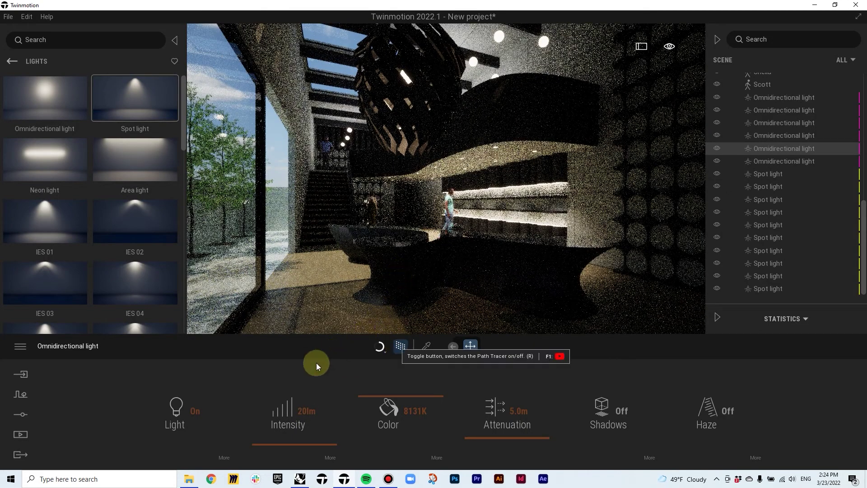
Raise the exposure in the lighting settings to about 7.53 for the path-traced view
click(27, 413)
click(346, 429)
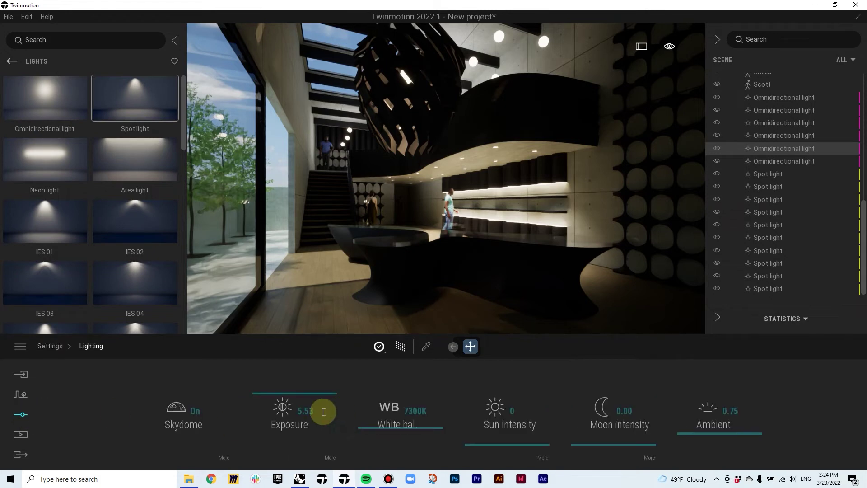
drag(280, 391, 279, 388)
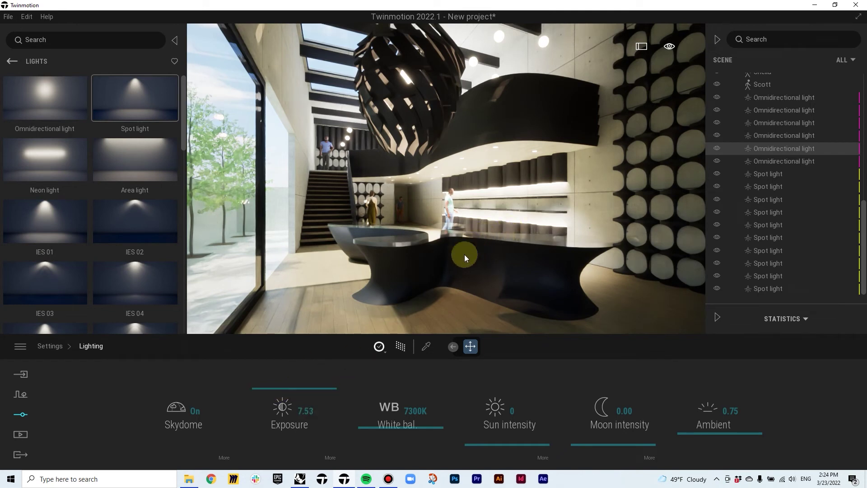
Turn the skydome off and back on to compare the interior lighting
click(401, 347)
click(196, 410)
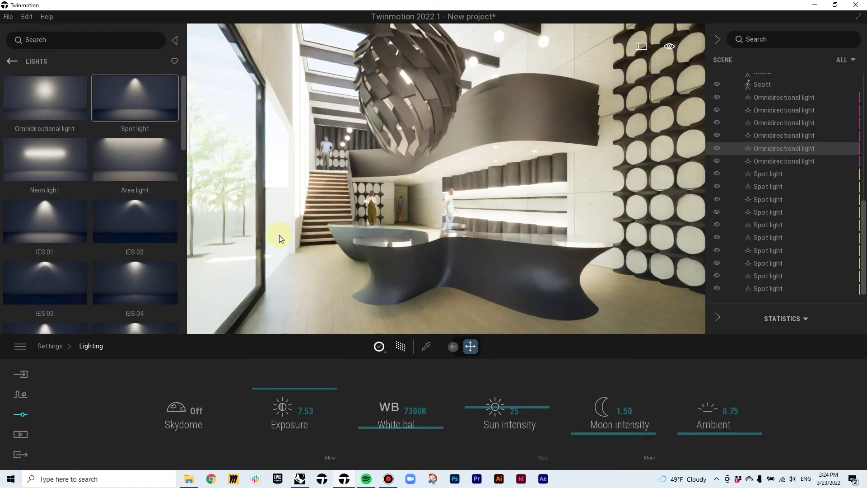
click(196, 410)
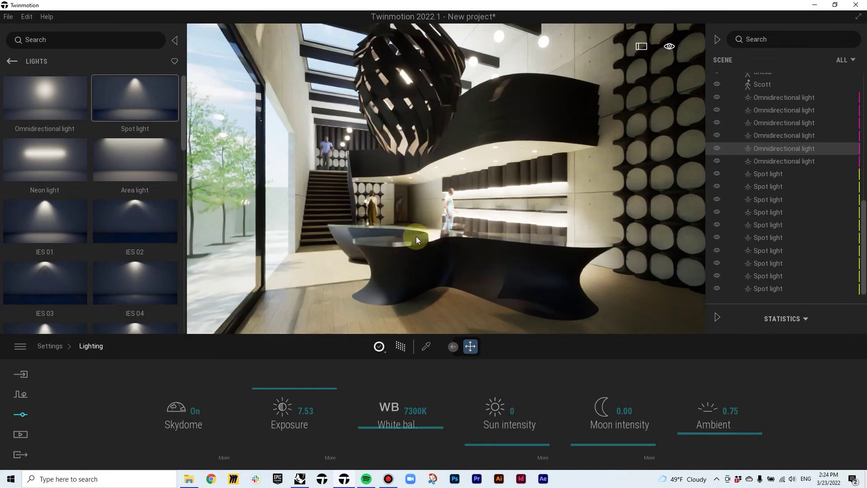
Lower the exposure to about 1.01 with the Path Tracer off, and restore it to about 7.53 with the Path Tracer on
click(401, 346)
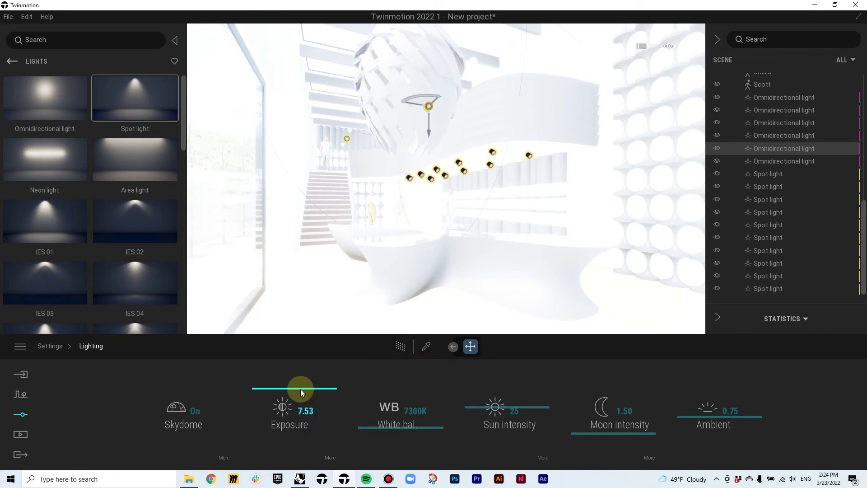
drag(301, 391, 303, 395)
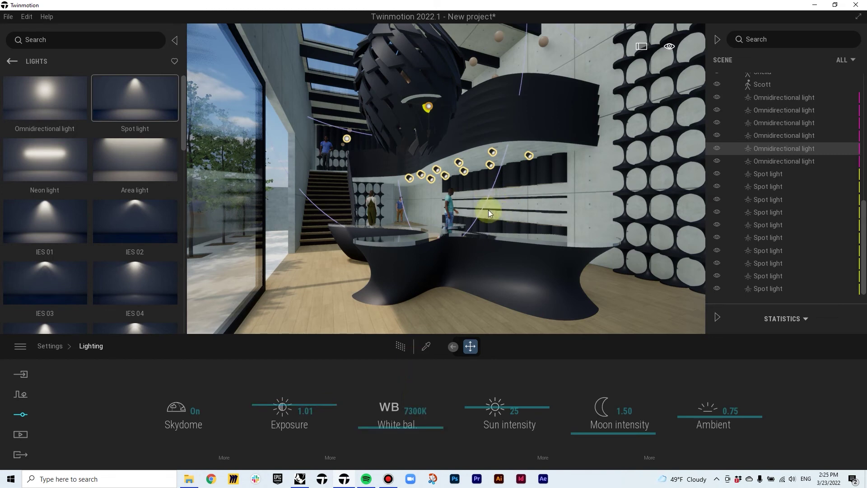
click(400, 346)
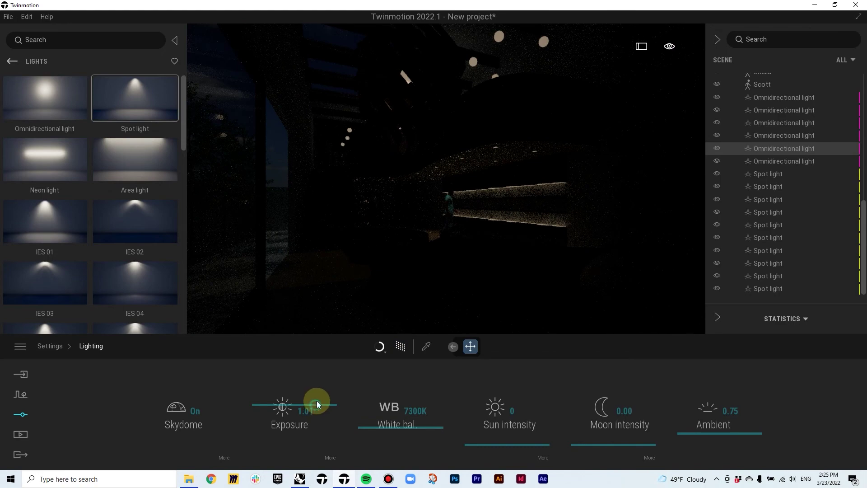
drag(316, 400, 319, 391)
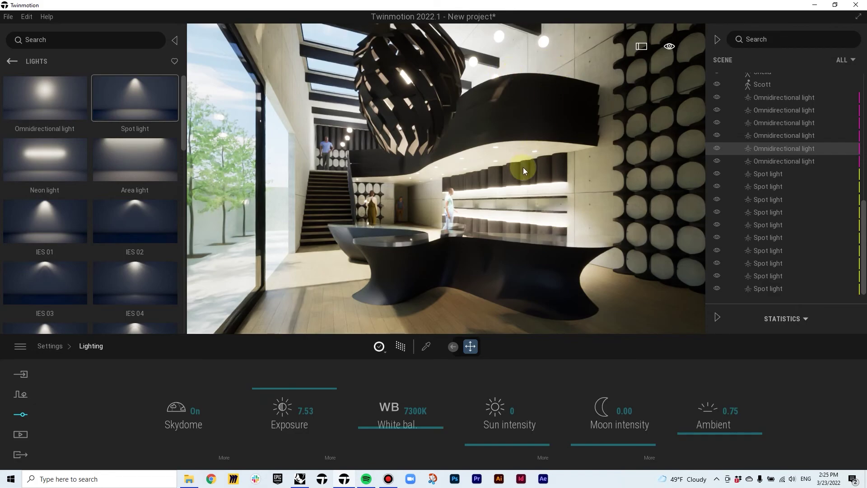
scroll(481, 219, up, 3)
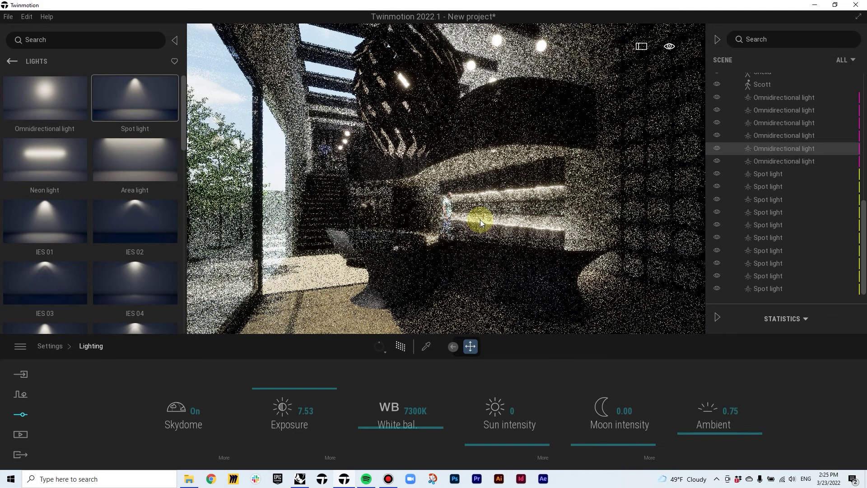